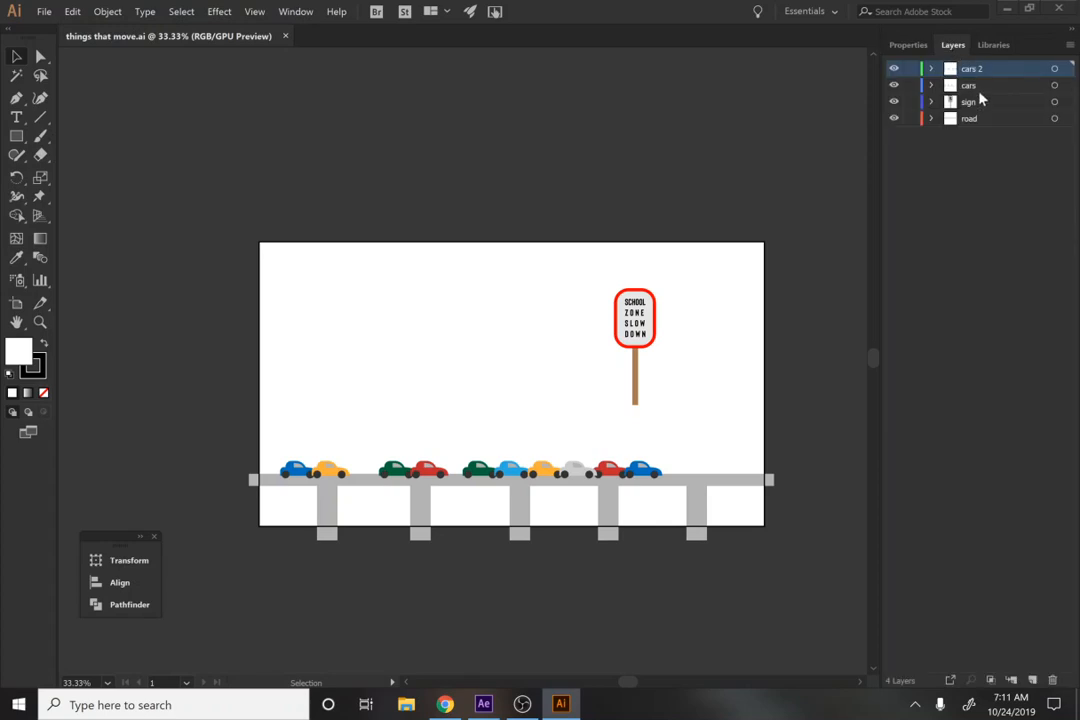
Move the school zone sign slightly up and to the right on the artboard.
{"action": "left_click", "coordinate": [636, 324]}
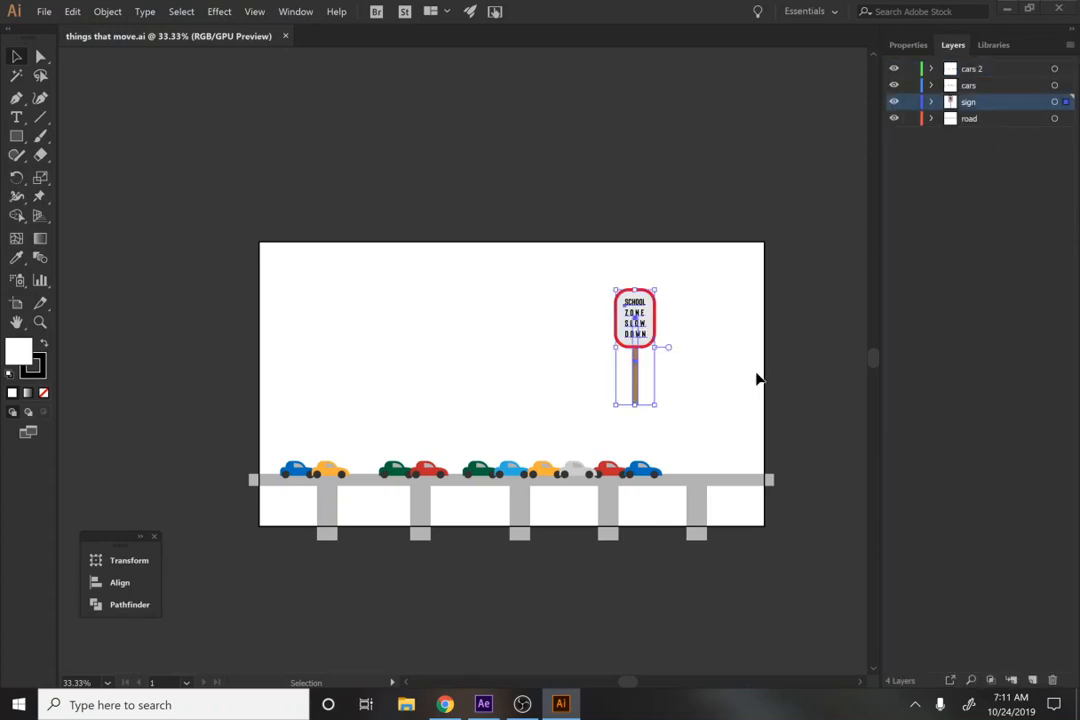
{"action": "left_click", "coordinate": [663, 345]}
{"action": "left_click", "coordinate": [632, 338]}
{"action": "left_click_drag", "start_coordinate": [638, 330], "coordinate": [672, 322]}
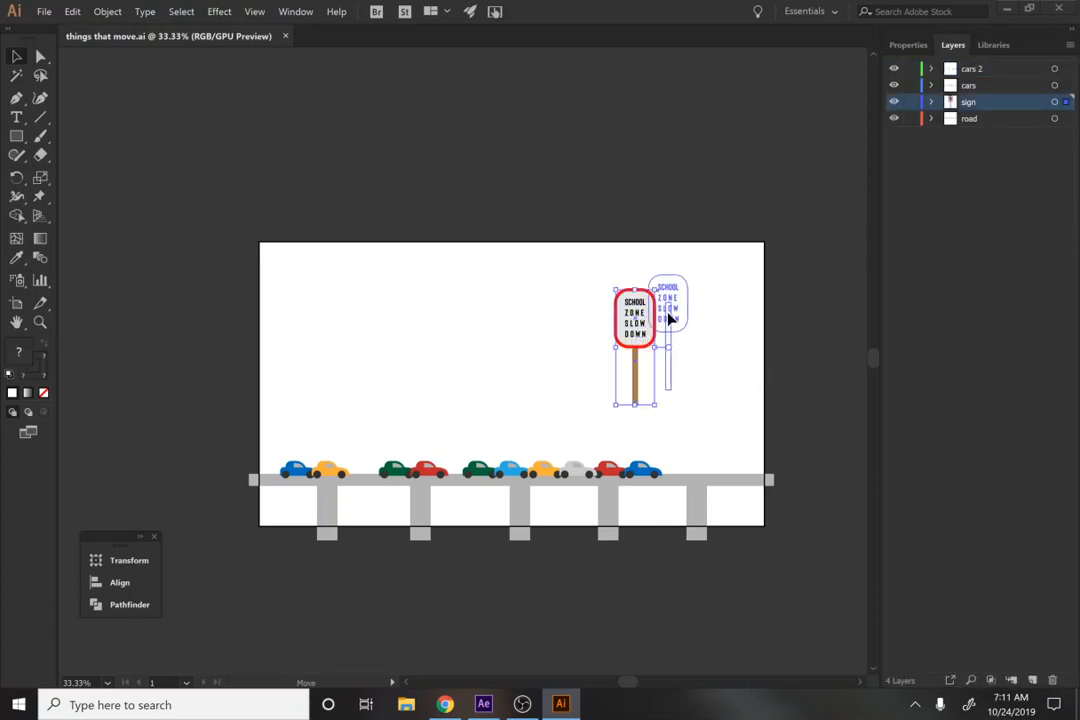
Check which layers hold the road pier, the sign and the individual cars by selecting them one after another.
{"action": "left_click", "coordinate": [690, 497]}
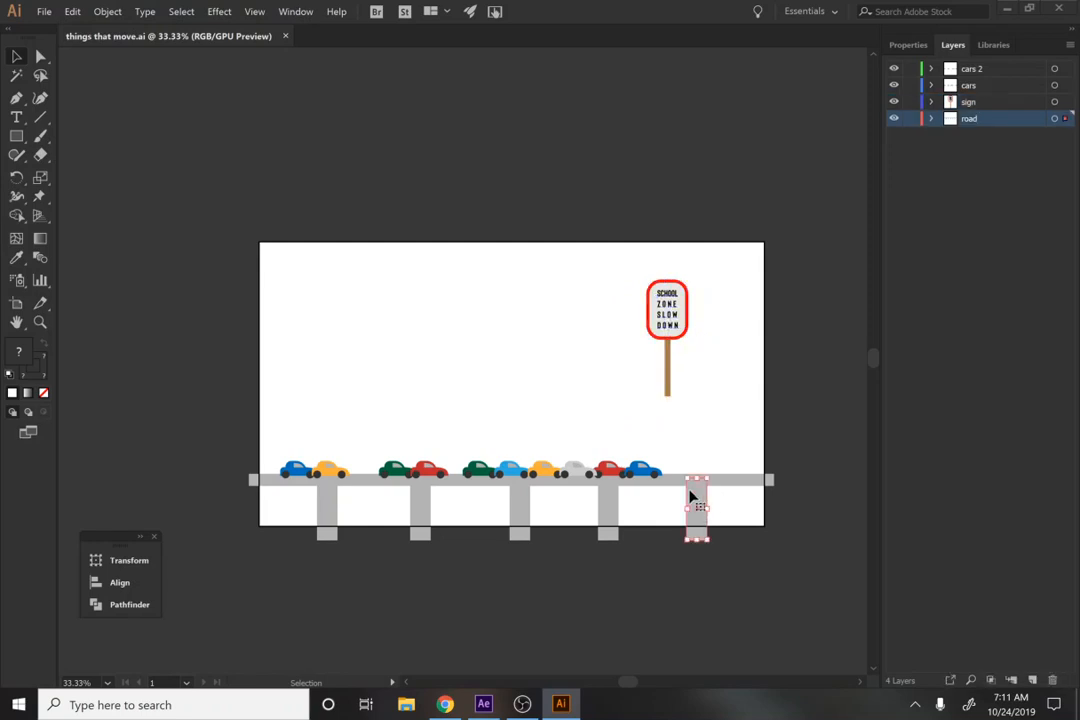
{"action": "left_click", "coordinate": [677, 320]}
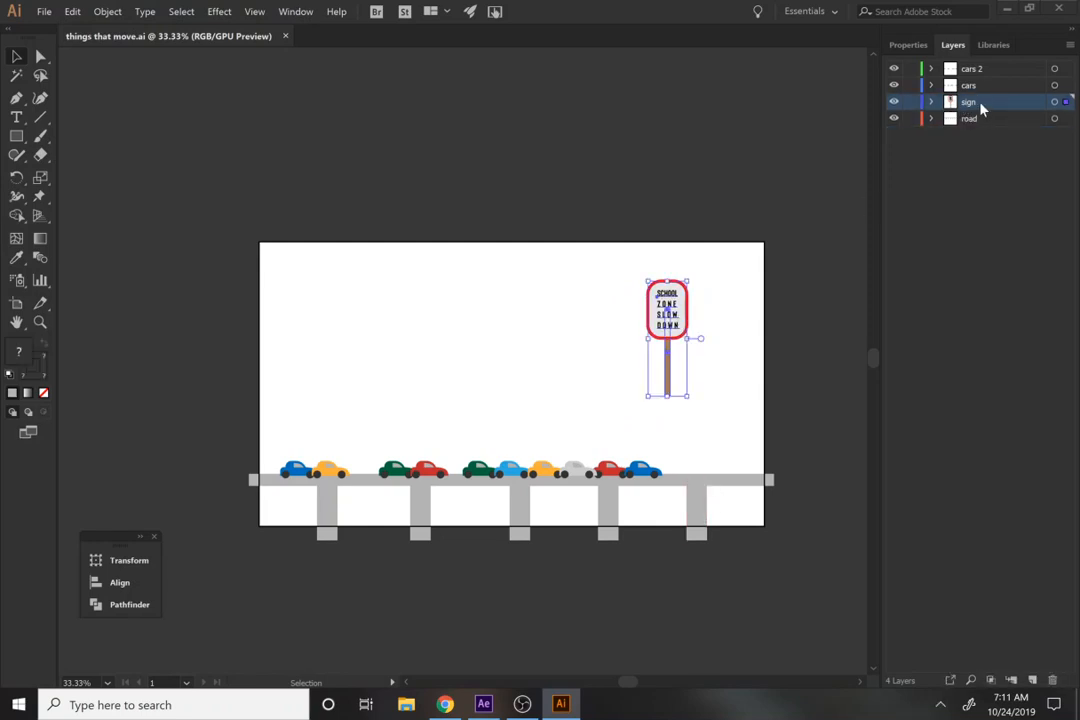
{"action": "left_click", "coordinate": [988, 122]}
{"action": "left_click", "coordinate": [984, 70]}
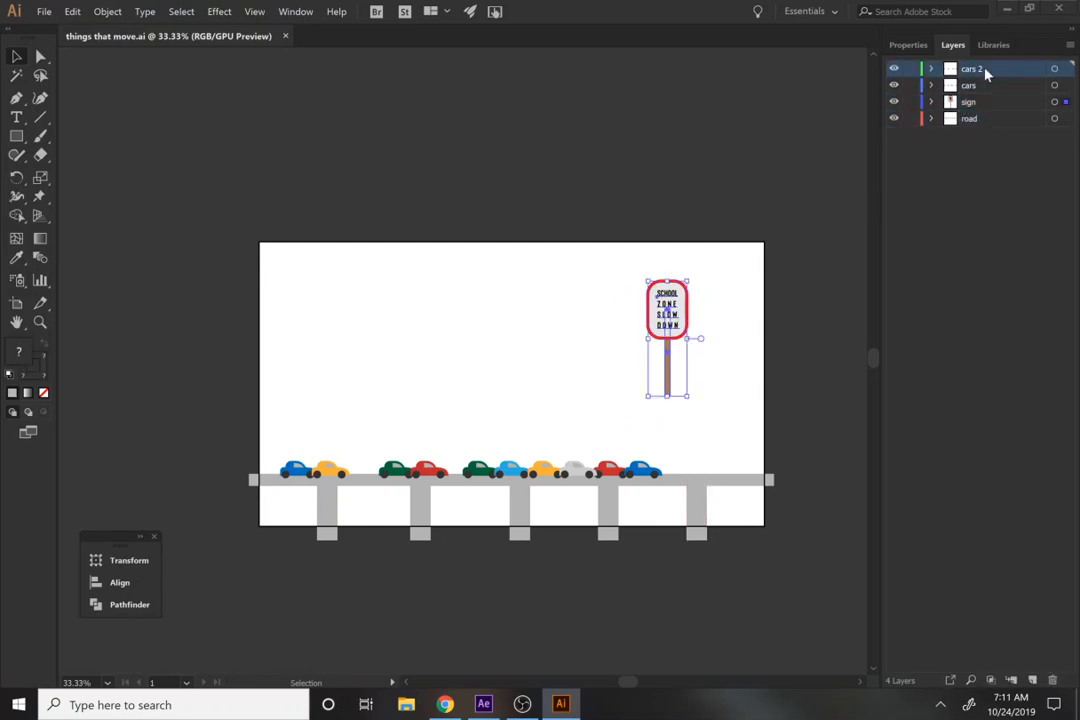
{"action": "left_click", "coordinate": [645, 472]}
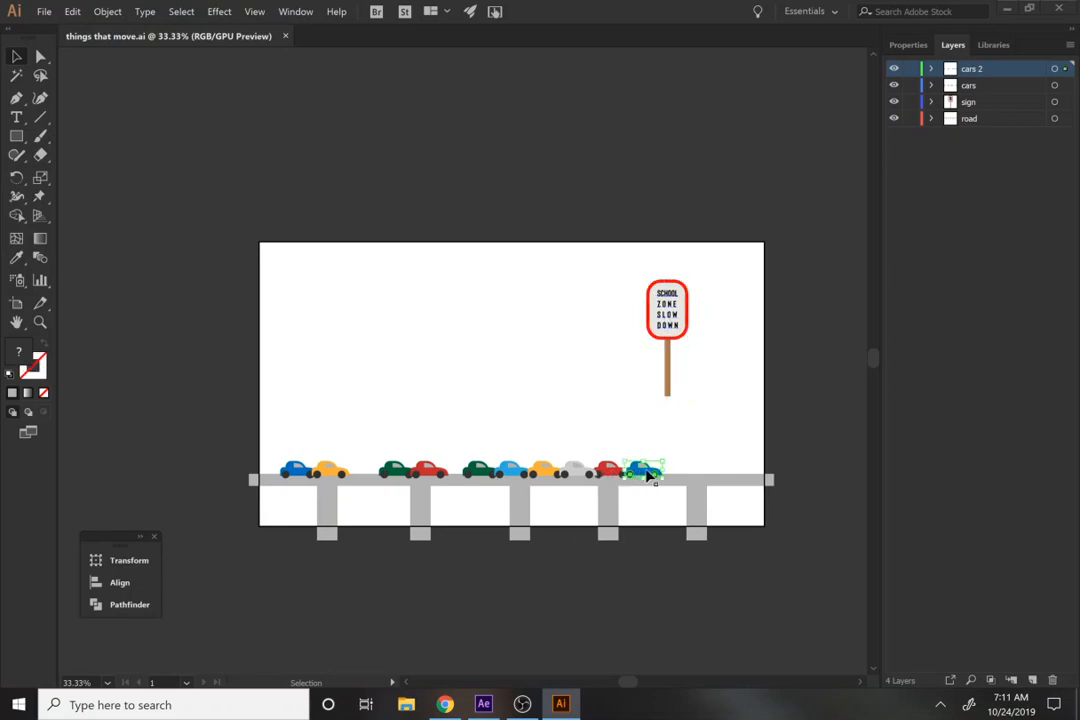
{"action": "left_click", "coordinate": [568, 476]}
{"action": "left_click", "coordinate": [423, 477]}
{"action": "left_click", "coordinate": [641, 474]}
{"action": "left_click", "coordinate": [567, 475]}
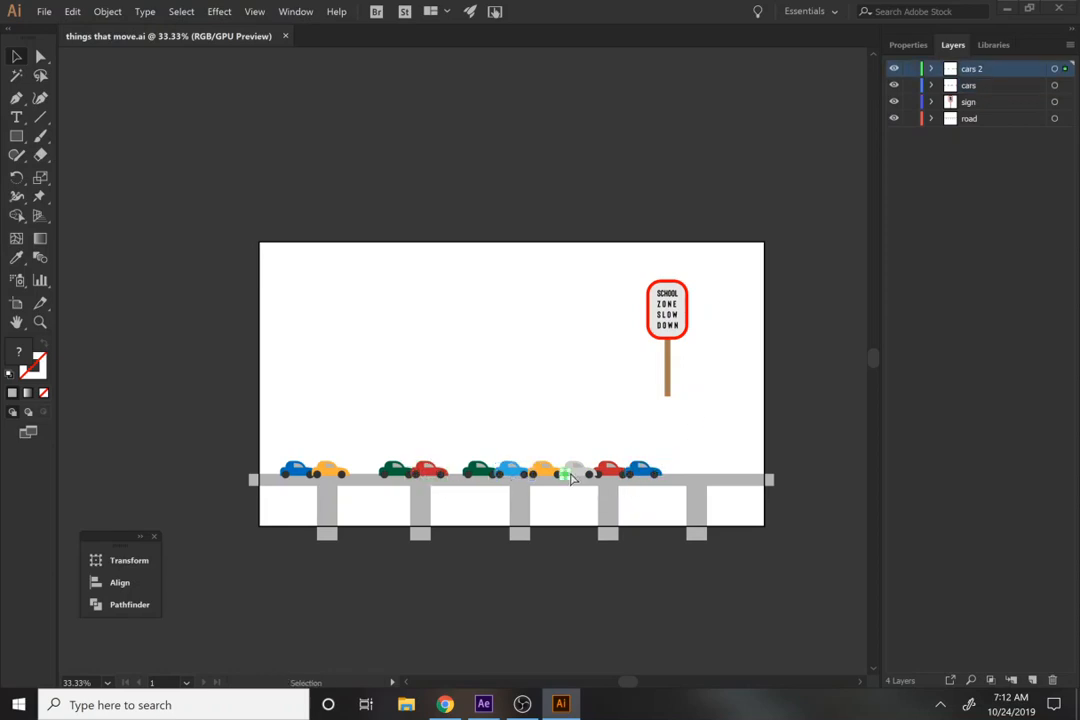
{"action": "left_click", "coordinate": [644, 473]}
{"action": "left_click", "coordinate": [574, 472]}
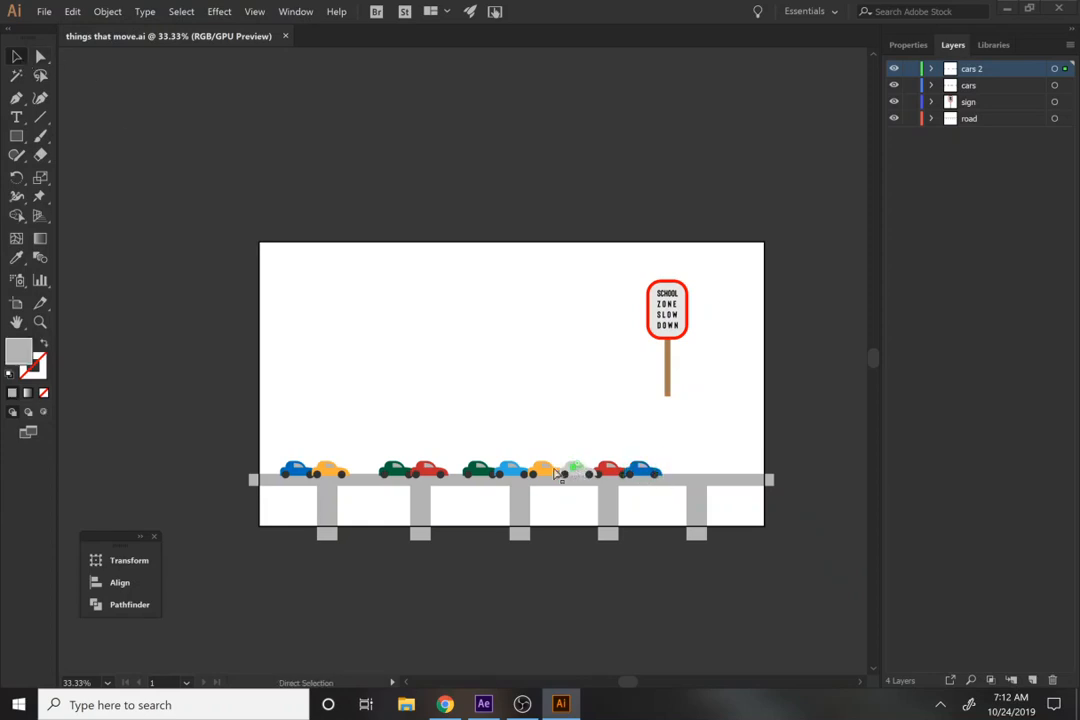
{"action": "left_click", "coordinate": [646, 475]}
Try to cut the silver, right-hand blue, light blue, left-hand red and left-hand dark green cars, add a layer and paste them in place.
{"action": "left_click", "coordinate": [578, 472]}
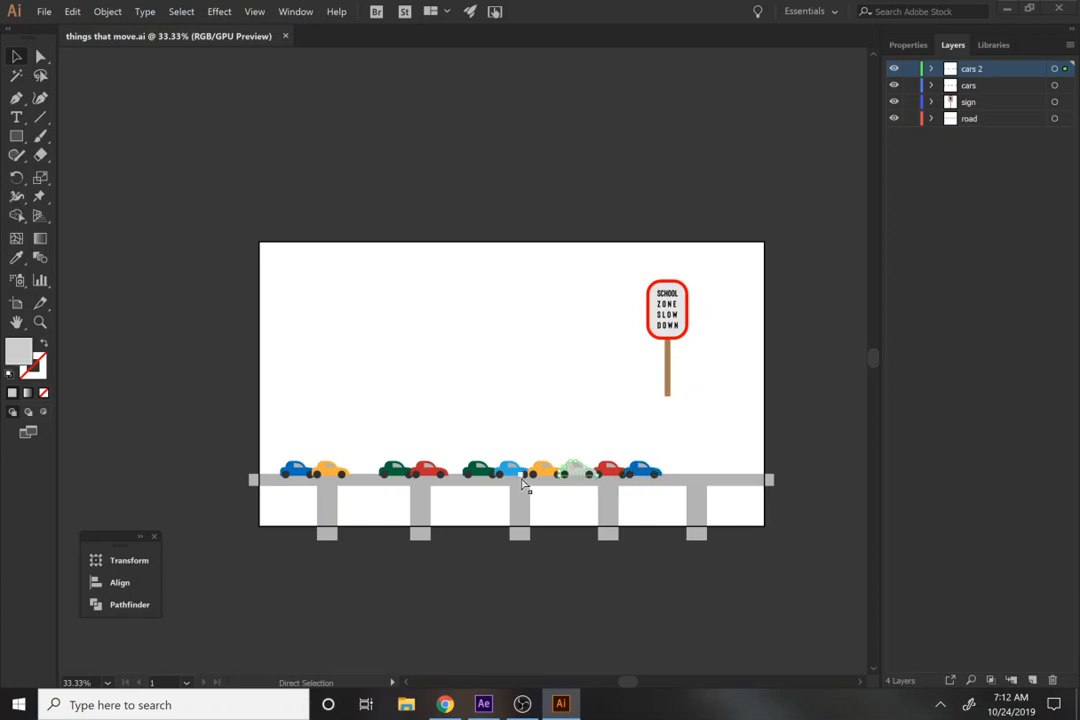
{"action": "left_click", "coordinate": [644, 474], "text": "shift"}
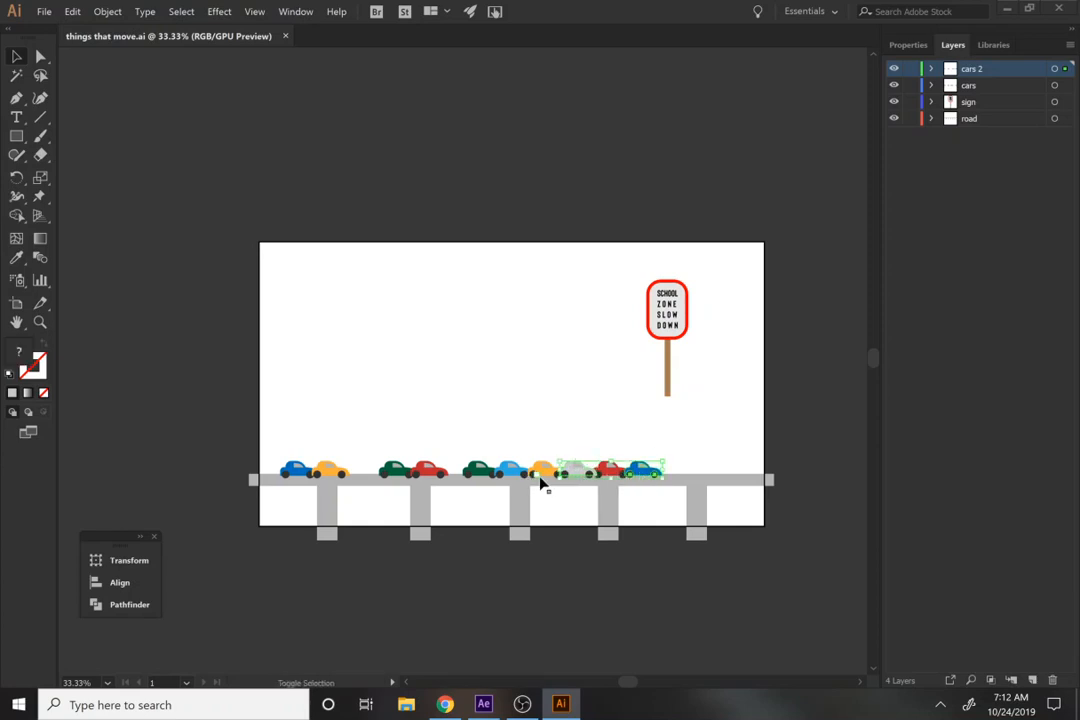
{"action": "left_click", "coordinate": [424, 470], "text": "shift"}
{"action": "left_click", "coordinate": [392, 473], "text": "shift"}
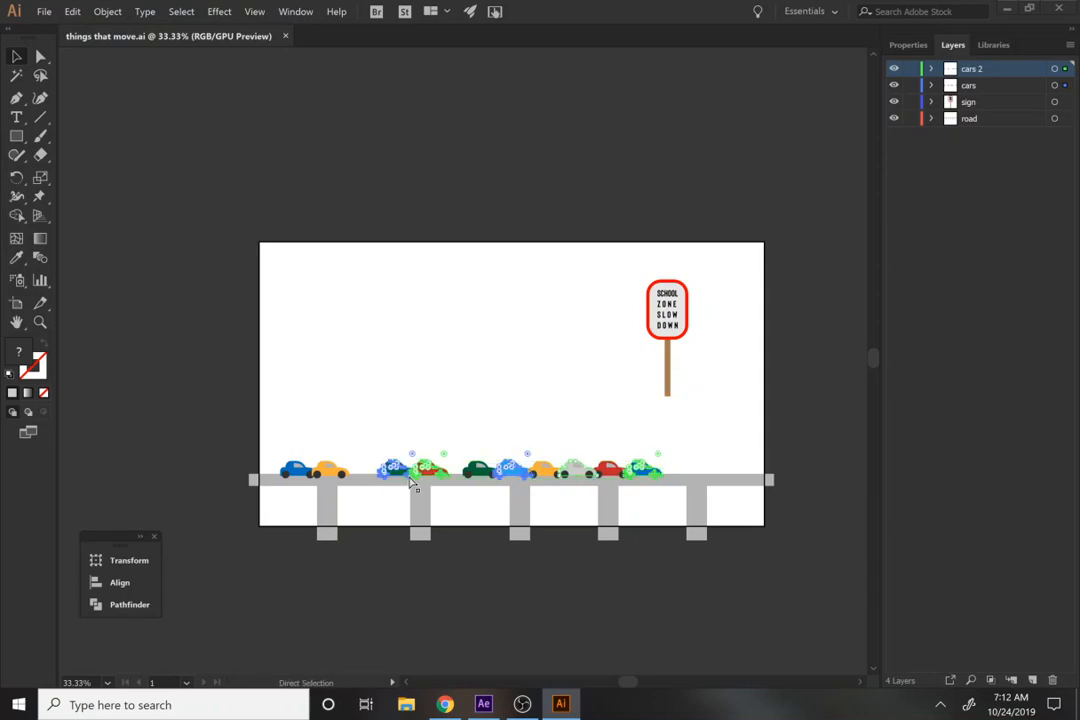
{"action": "key", "text": "ctrl+x"}
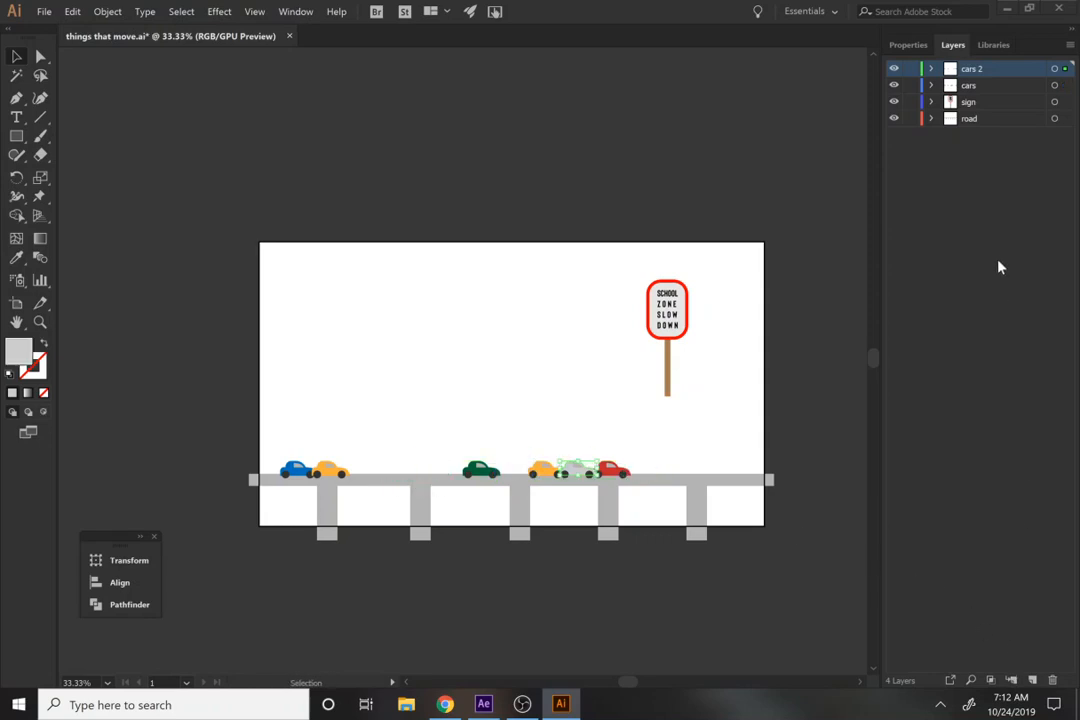
{"action": "left_click", "coordinate": [1030, 680]}
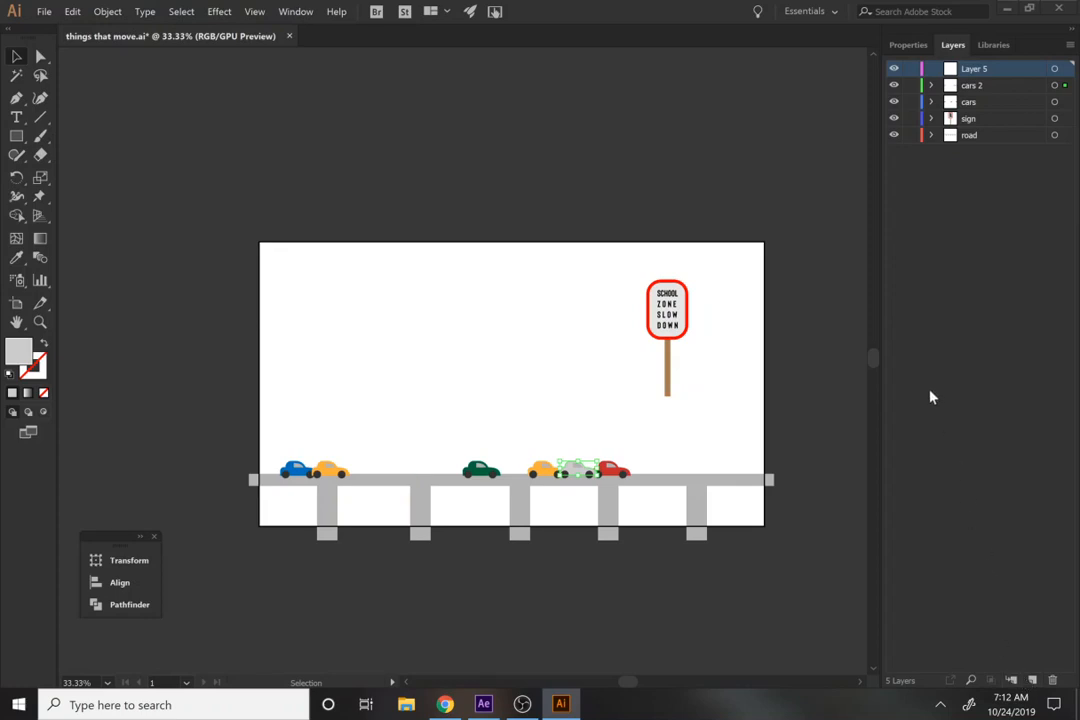
{"action": "key", "text": "ctrl+f"}
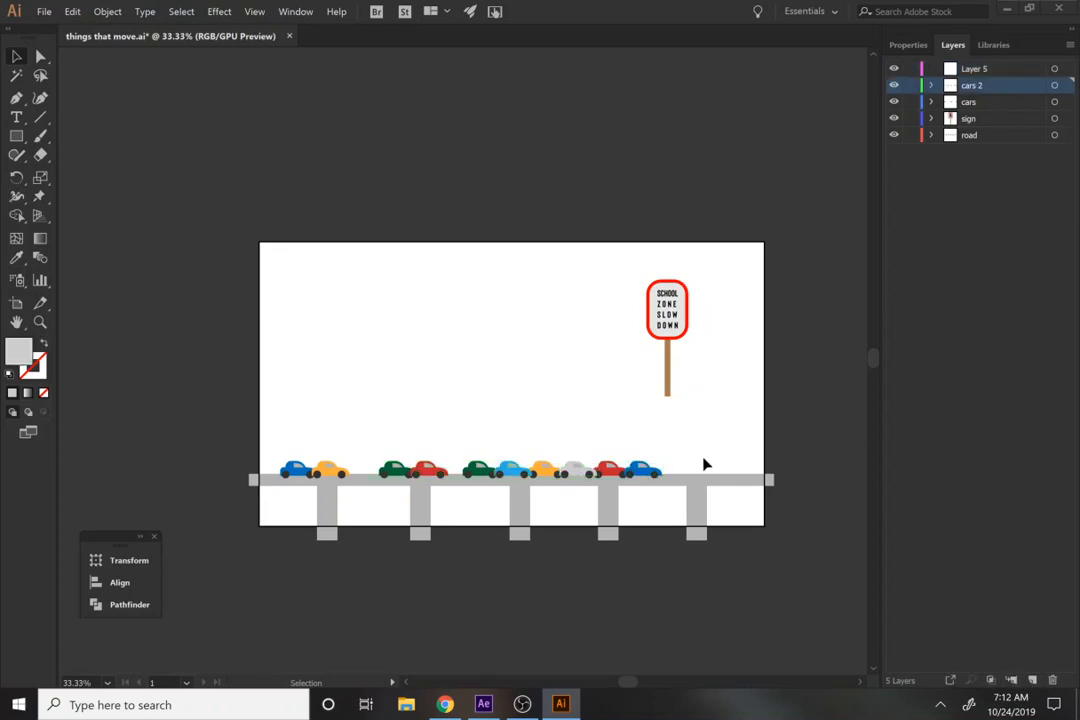
Try moving the five pasted cars up above the road as one set, undoing each move.
{"action": "left_click_drag", "start_coordinate": [656, 470], "coordinate": [676, 430]}
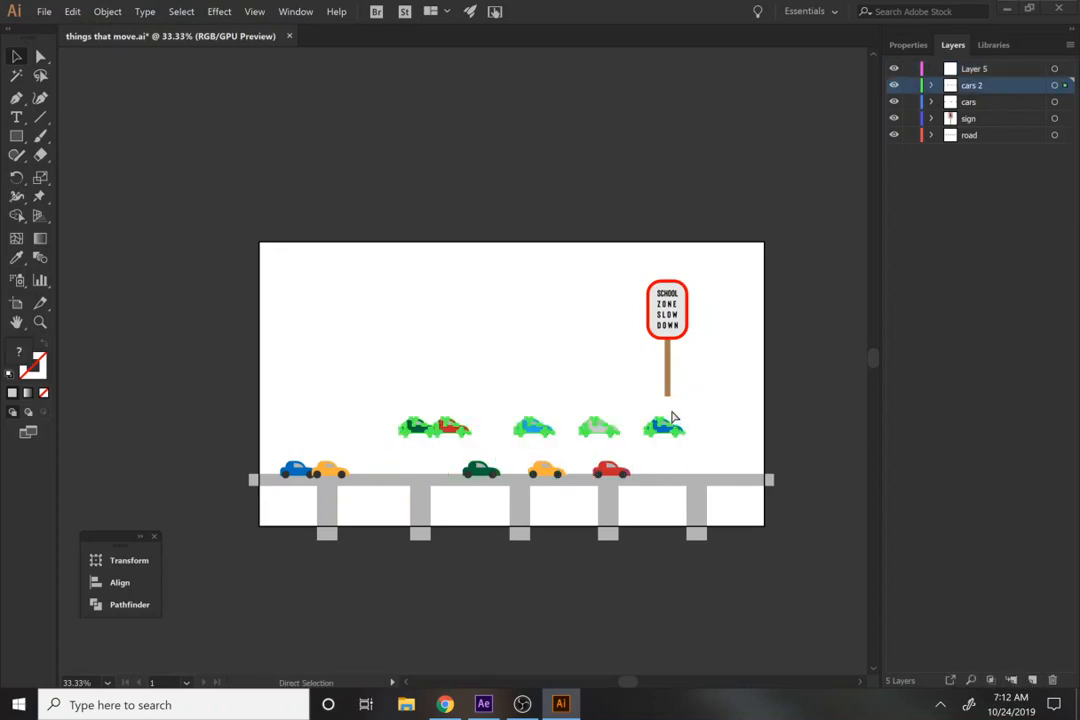
{"action": "key", "text": "ctrl+z"}
{"action": "left_click", "coordinate": [731, 440]}
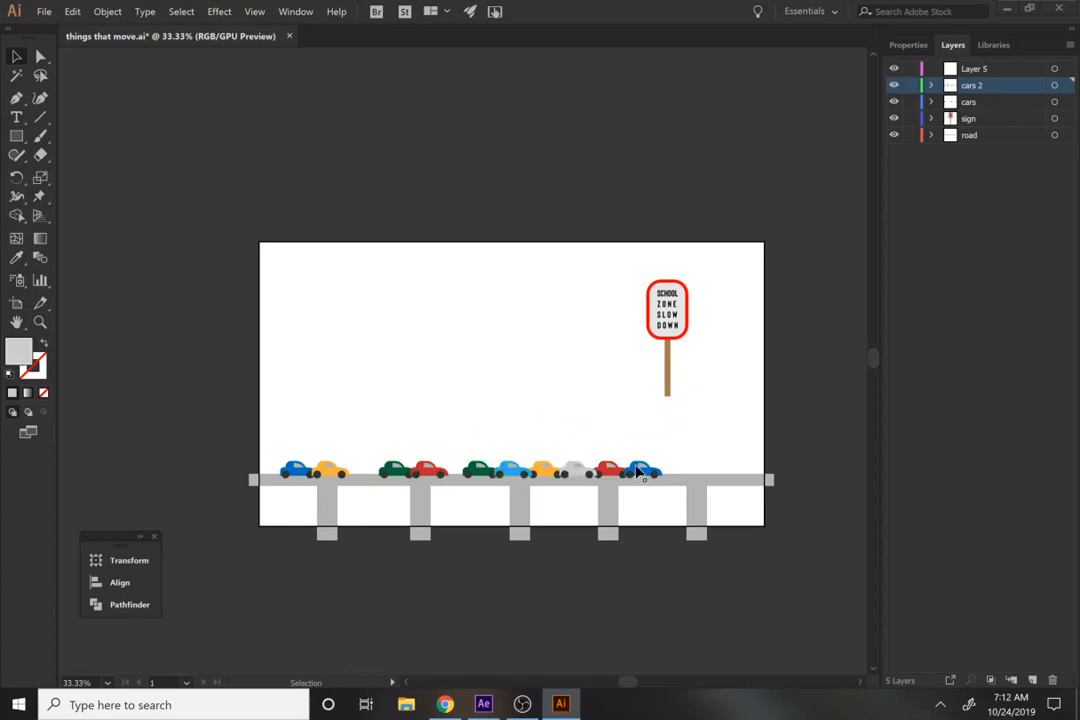
{"action": "left_click_drag", "start_coordinate": [638, 472], "coordinate": [600, 409]}
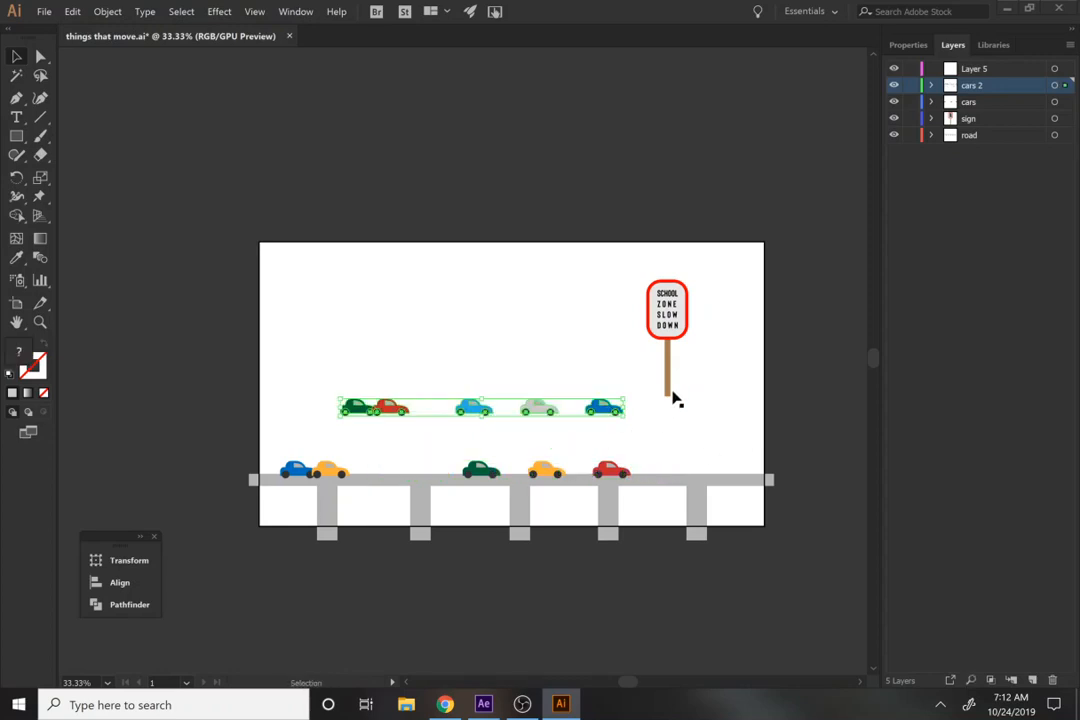
{"action": "key", "text": "ctrl+z"}
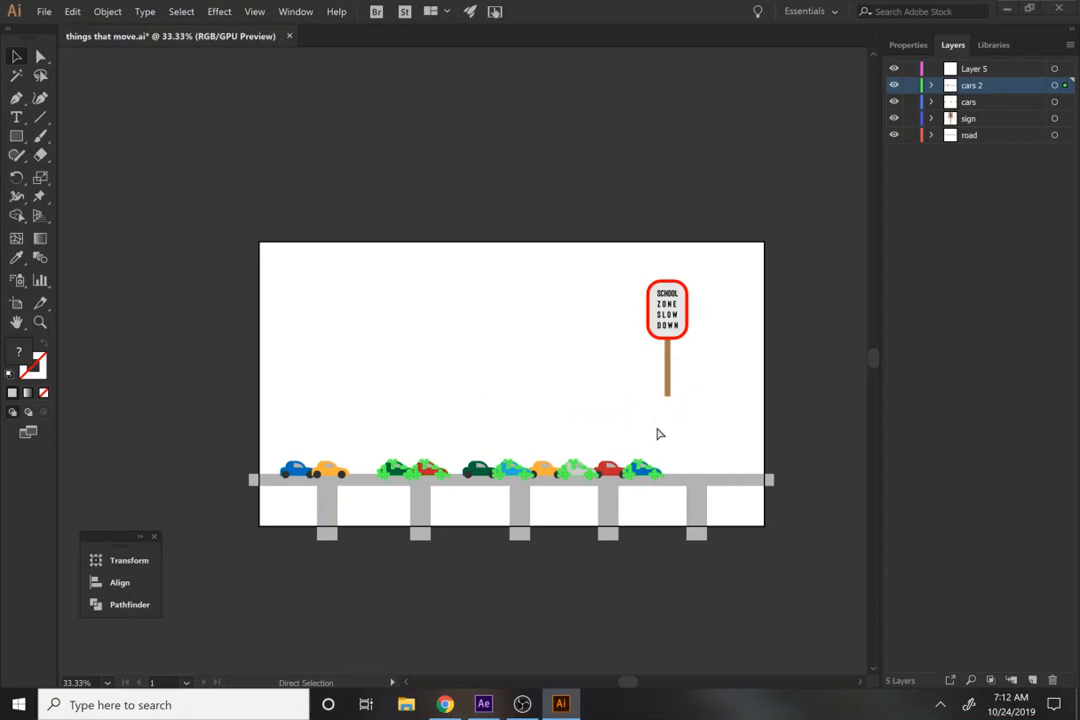
Undo the paste, the new layer and the cut of the cars.
{"action": "key", "text": "ctrl+z"}
{"action": "key", "text": "ctrl+z"}
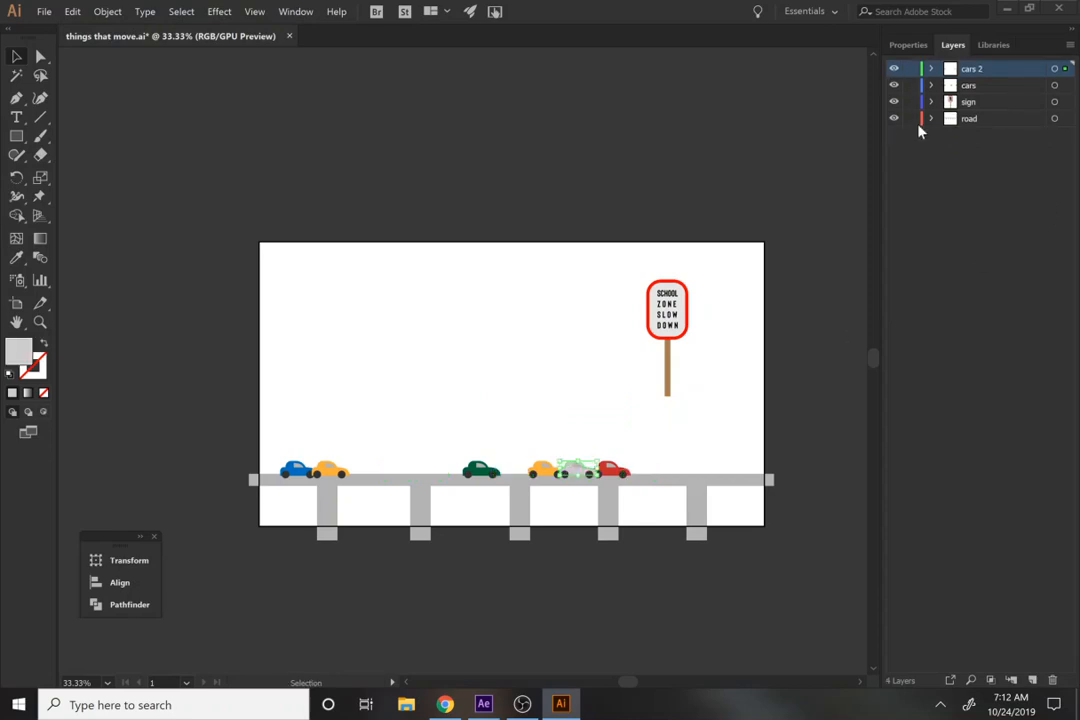
{"action": "key", "text": "ctrl+z"}
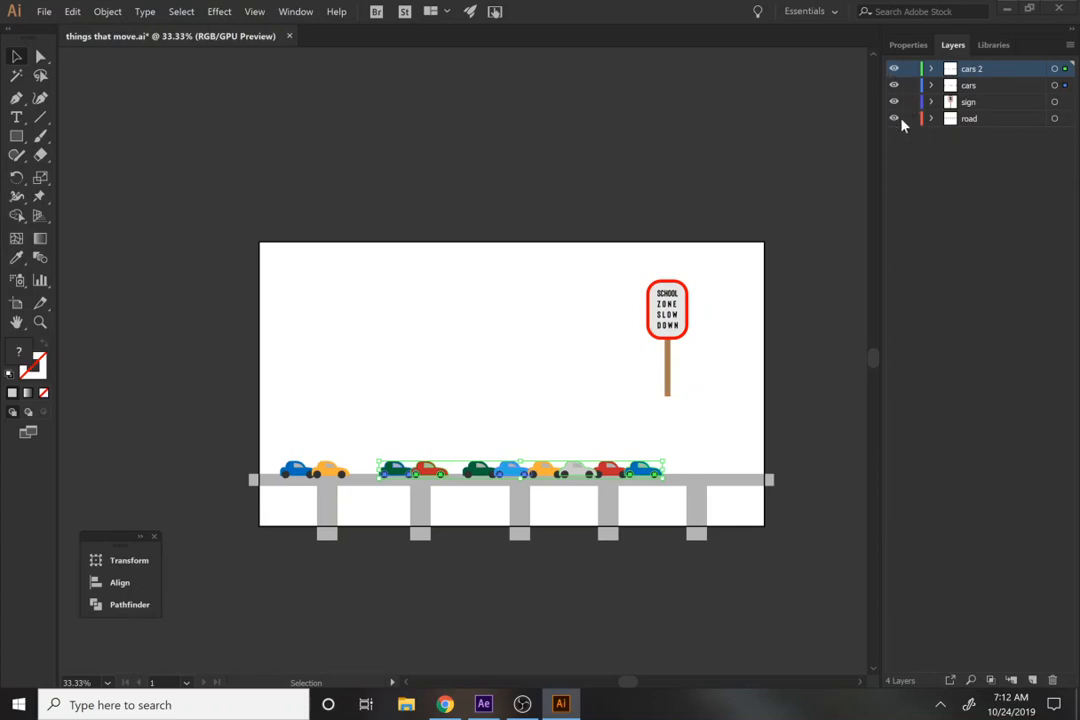
Toggle the visibility of the cars and cars 2 layers to check which cars each one holds.
{"action": "left_click", "coordinate": [894, 85]}
{"action": "left_click", "coordinate": [894, 85]}
{"action": "left_click", "coordinate": [894, 85]}
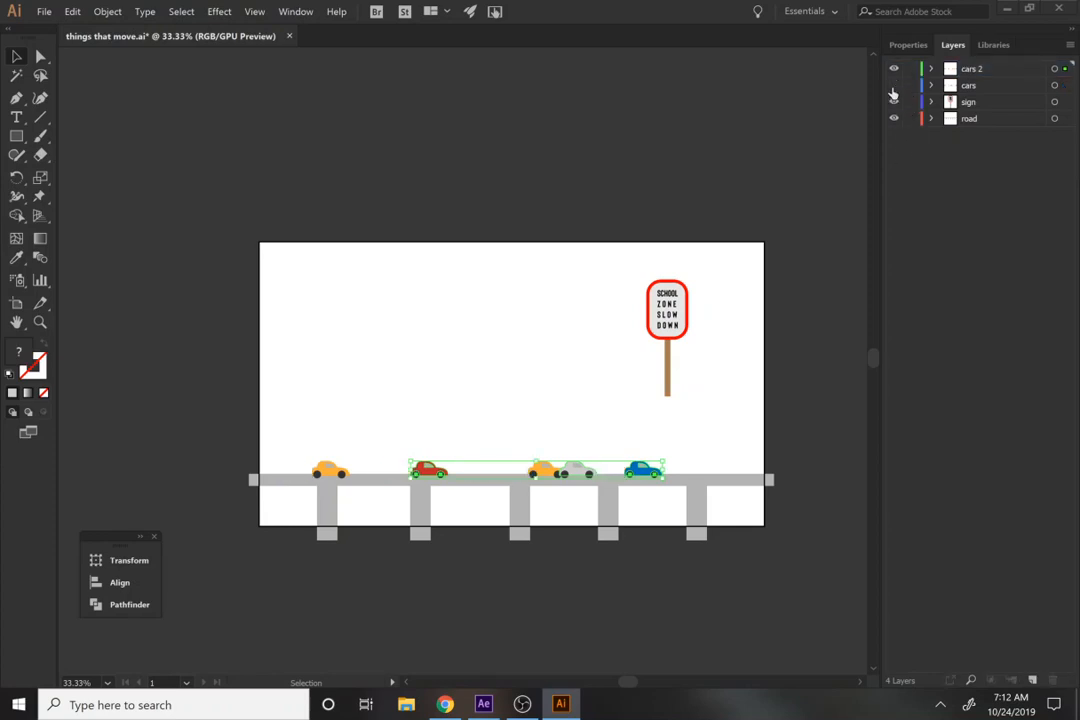
{"action": "left_click", "coordinate": [894, 86]}
{"action": "left_click", "coordinate": [892, 73]}
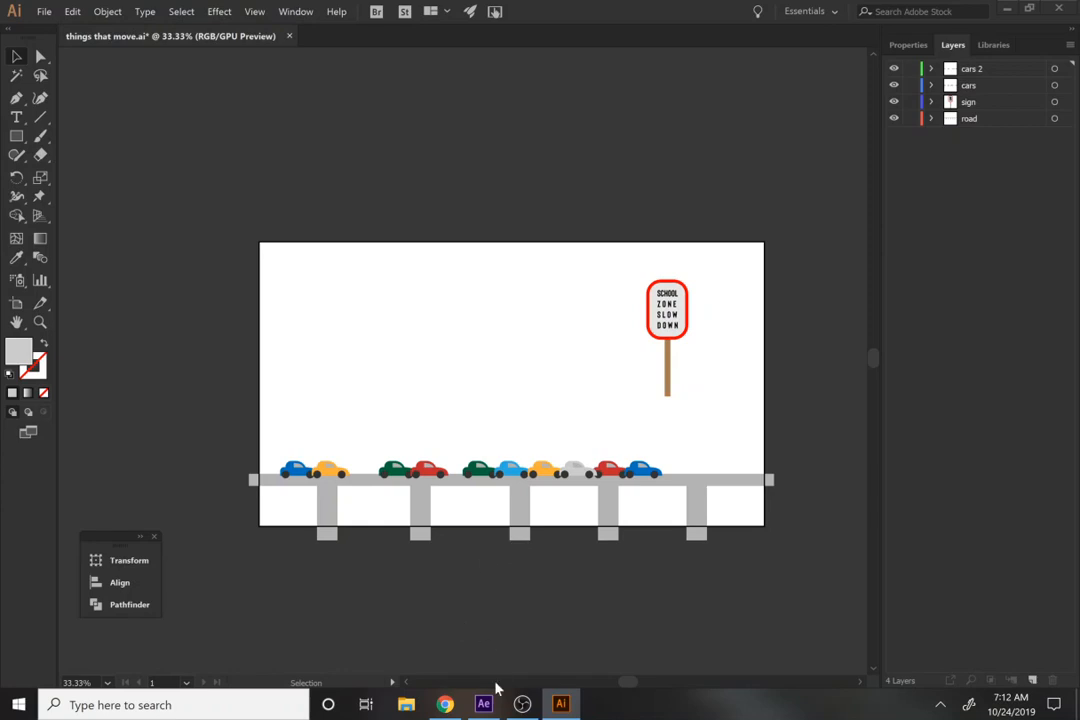
Minimize Illustrator and switch to the city animation project in After Effects.
{"action": "mouse_move", "coordinate": [447, 706]}
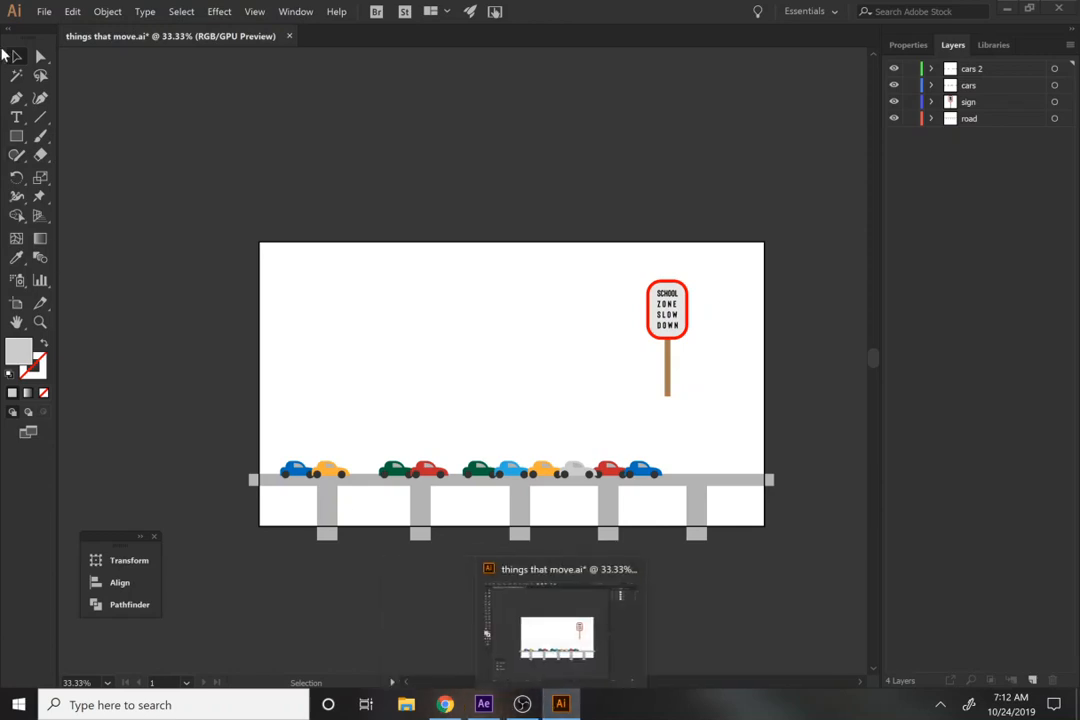
{"action": "left_click", "coordinate": [1007, 12]}
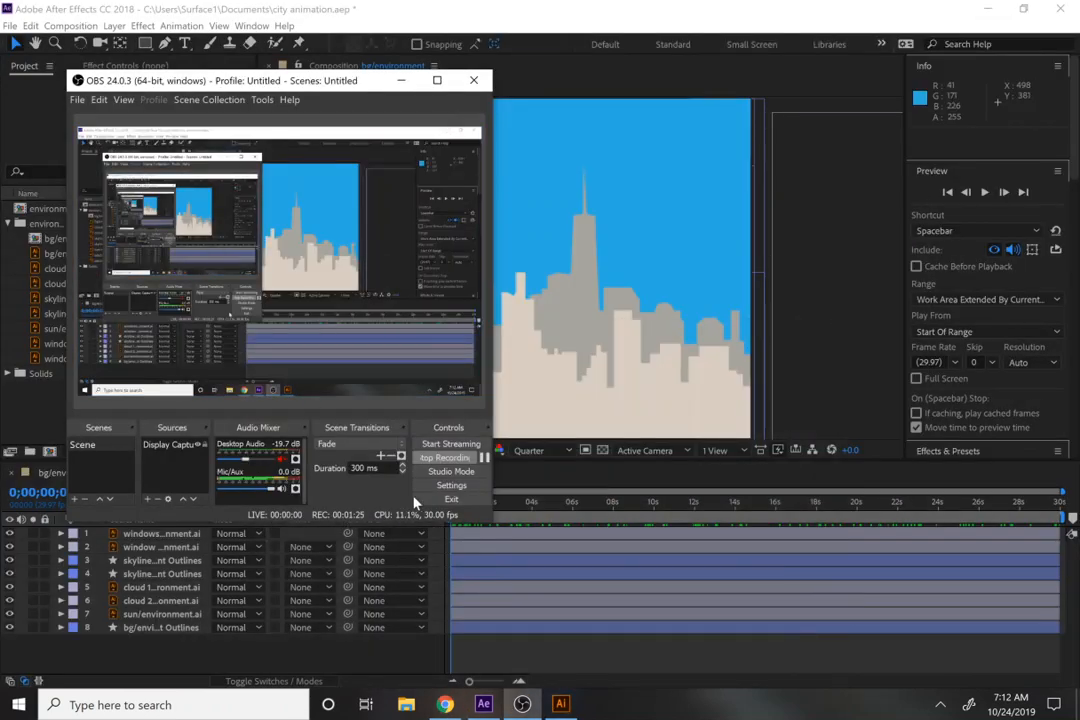
{"action": "left_click", "coordinate": [515, 393]}
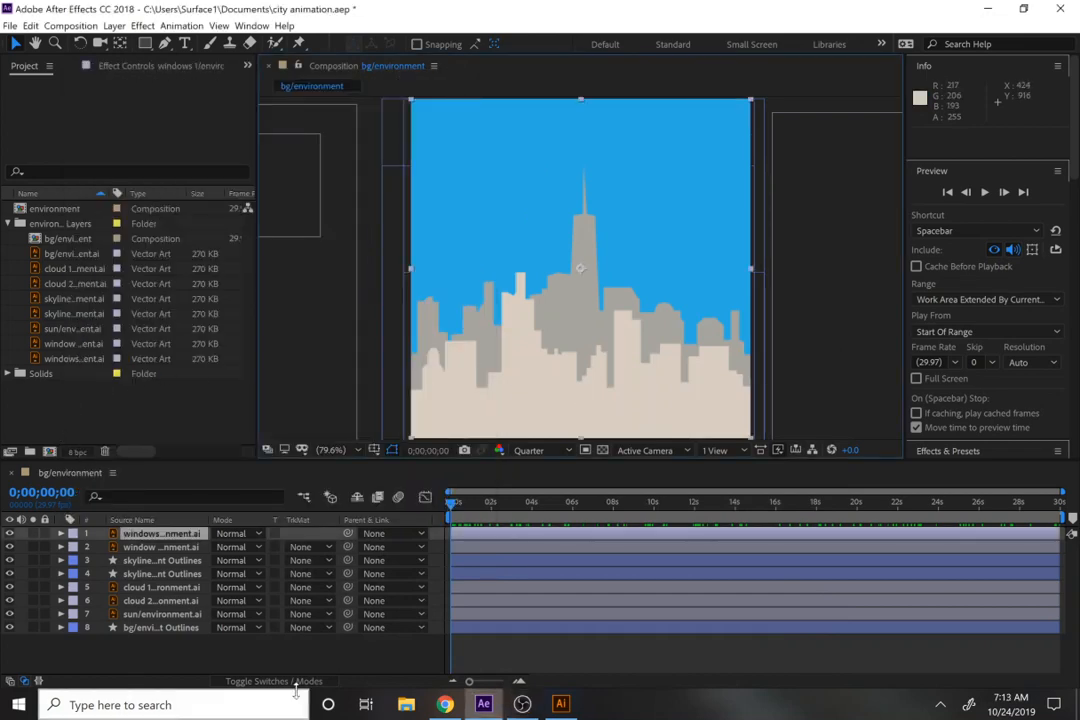
Import the things that move Illustrator file from the city animation videos folder as a composition with Layer Size footage dimensions.
{"action": "key", "text": "super+e"}
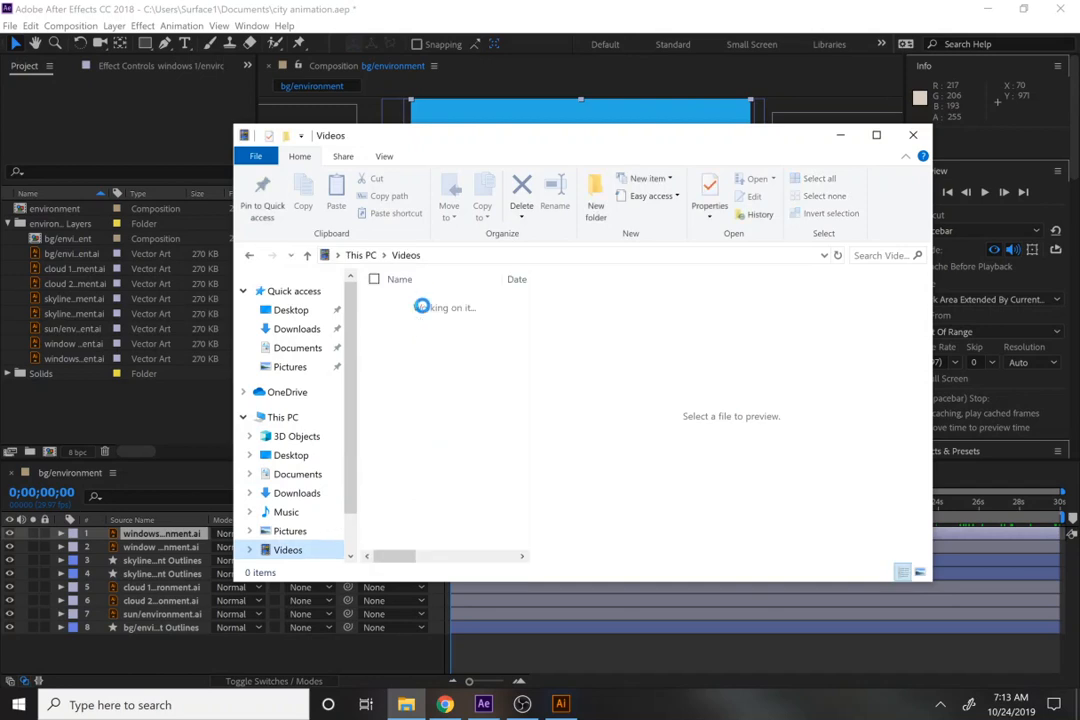
{"action": "double_click", "coordinate": [415, 272]}
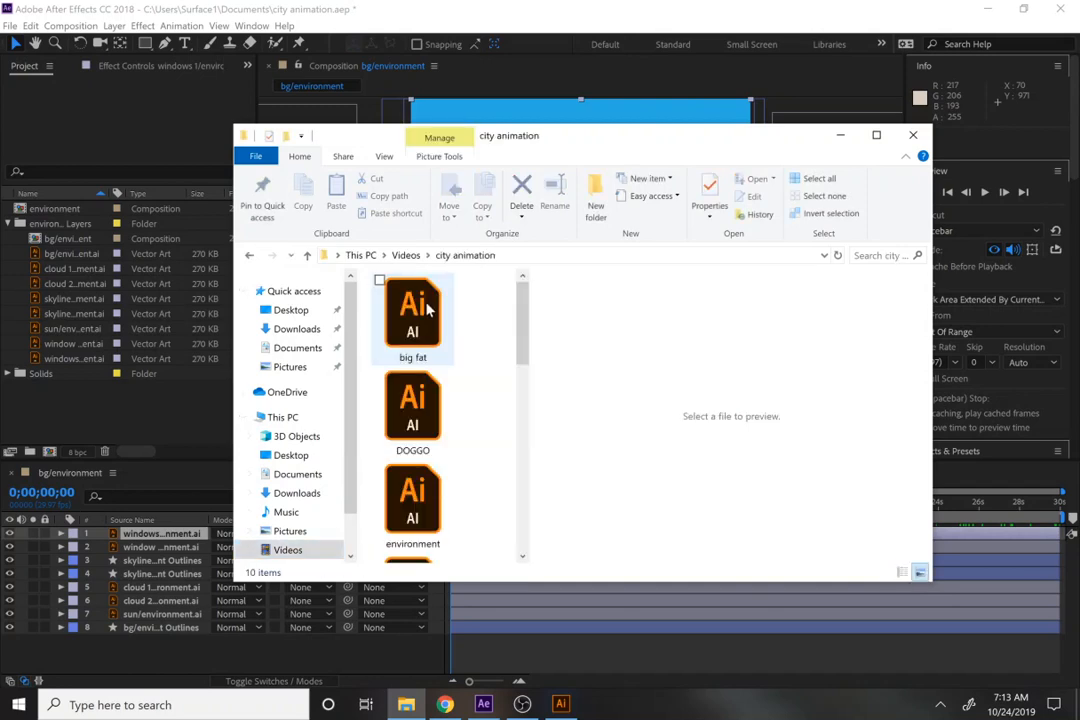
{"action": "left_click_drag", "start_coordinate": [525, 313], "coordinate": [524, 495]}
{"action": "left_click", "coordinate": [420, 455]}
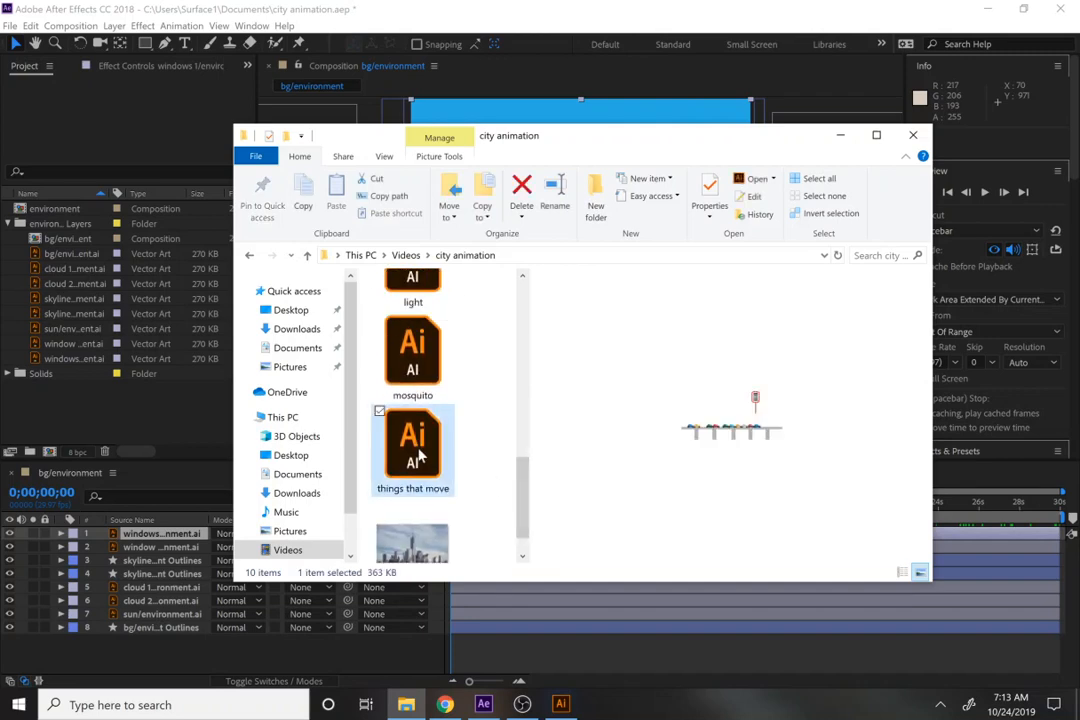
{"action": "left_click_drag", "start_coordinate": [420, 455], "coordinate": [195, 424]}
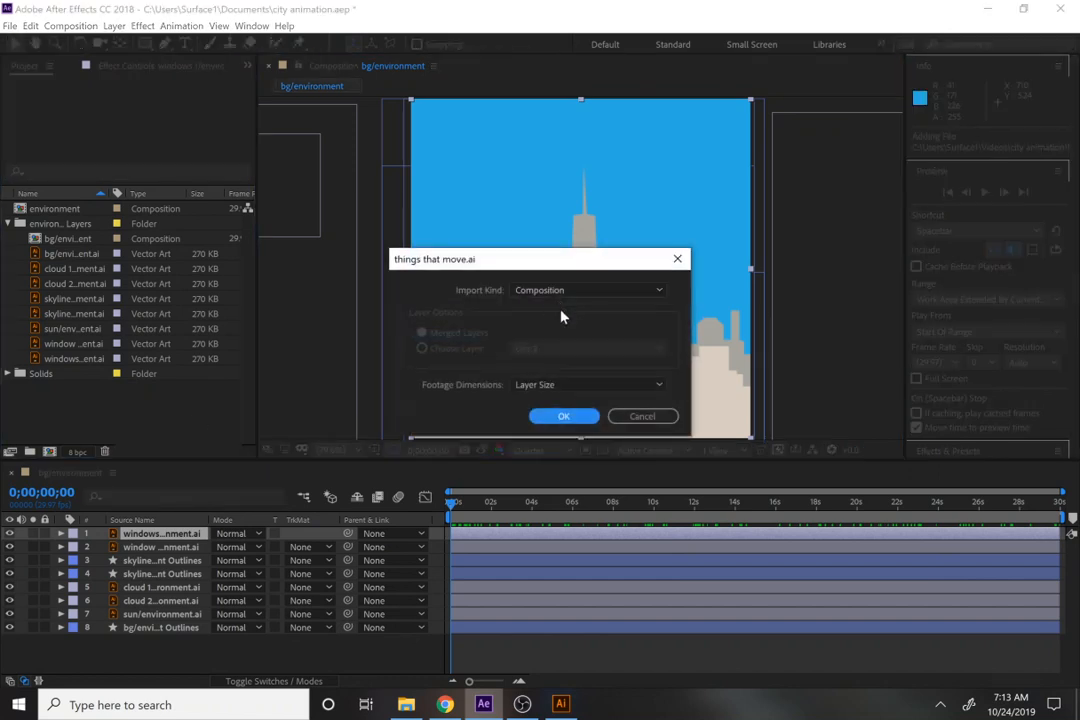
{"action": "left_click", "coordinate": [559, 417]}
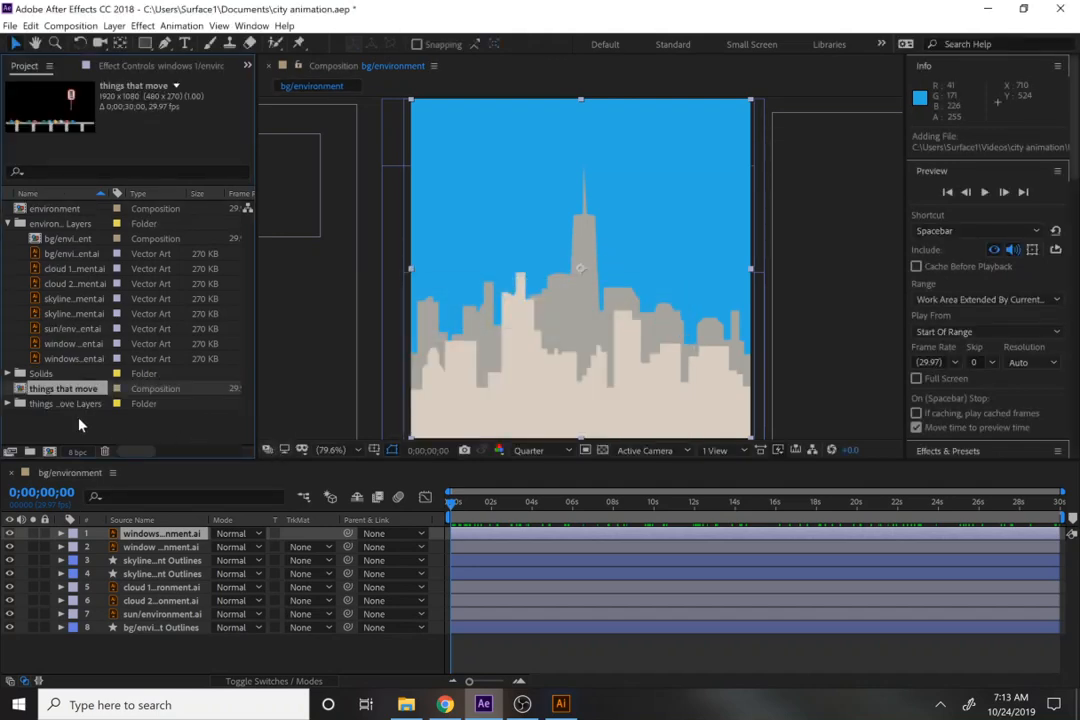
Add the imported road layer at the top of the bg/environment layer stack and position it along the scene's lower edge, about 423, 1088.
{"action": "left_click", "coordinate": [8, 404]}
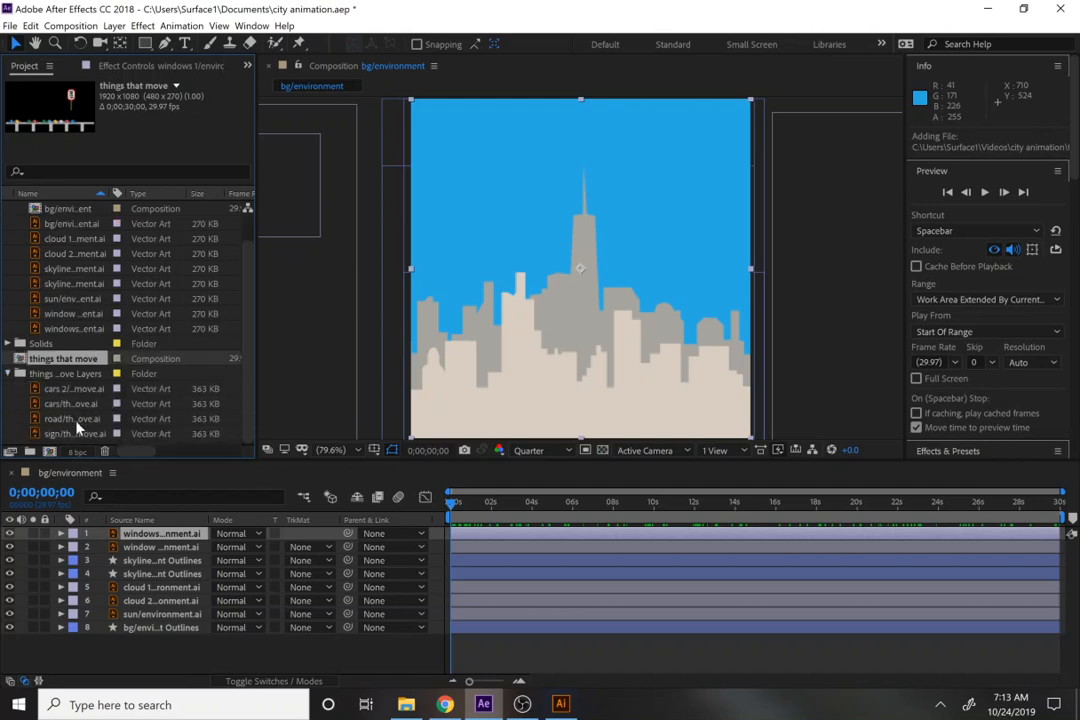
{"action": "left_click_drag", "start_coordinate": [77, 428], "coordinate": [160, 537]}
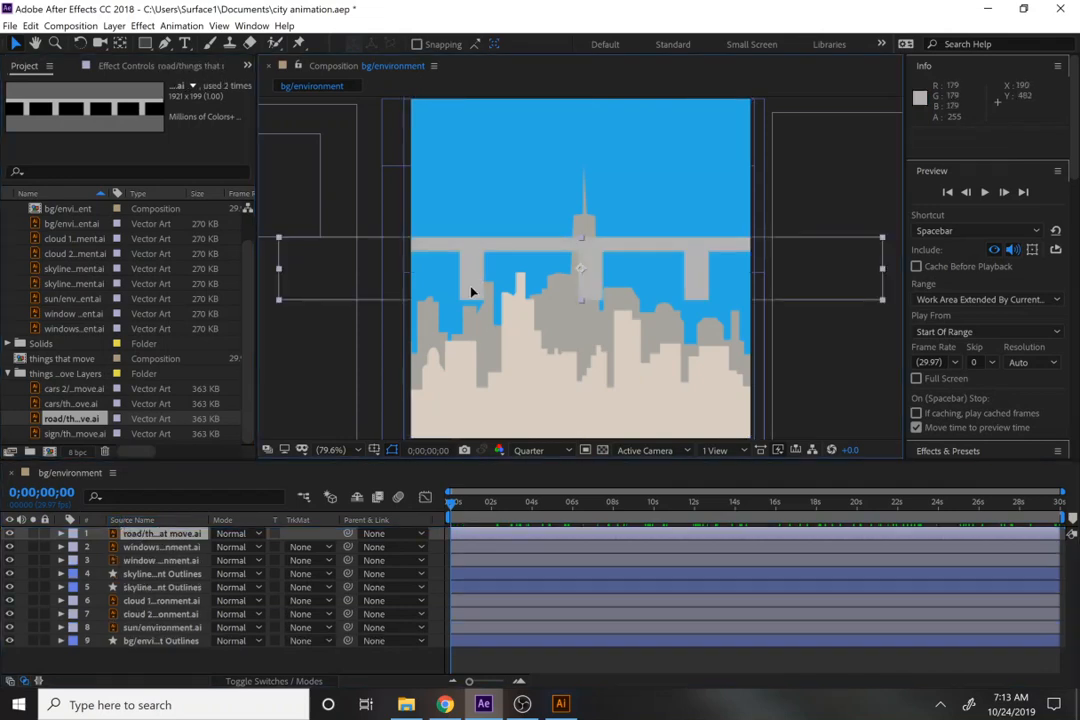
{"action": "left_click_drag", "start_coordinate": [472, 291], "coordinate": [435, 428]}
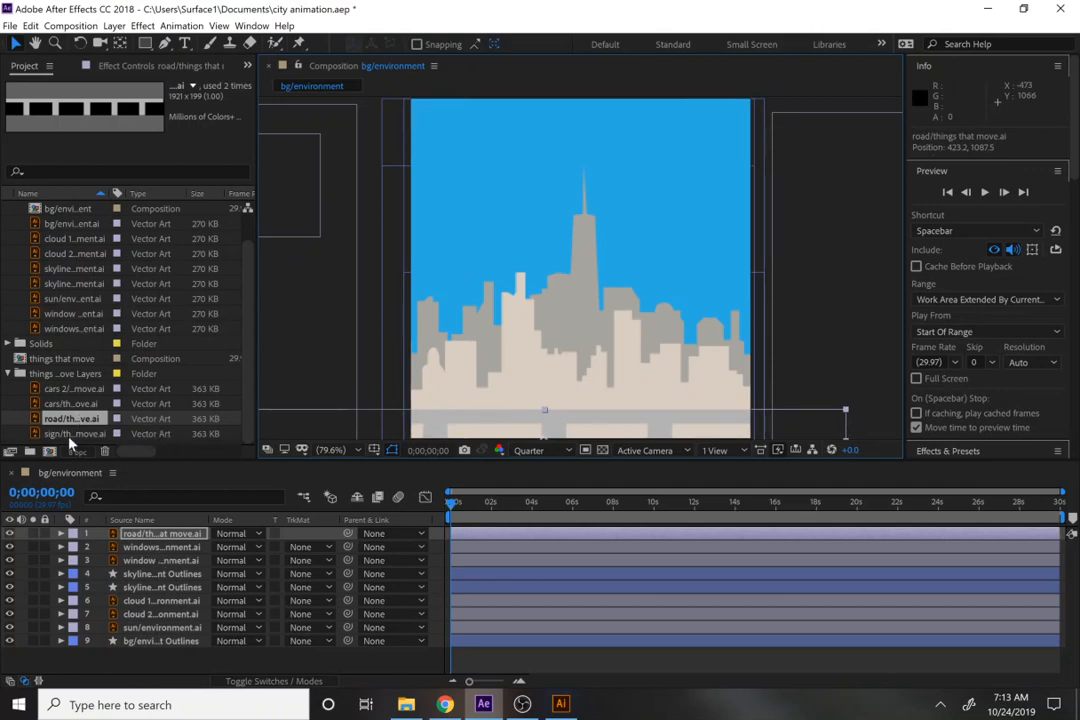
Add the imported cars layer above the road layer and position the cars on the road, at about 511, 971.
{"action": "left_click_drag", "start_coordinate": [70, 403], "coordinate": [136, 532]}
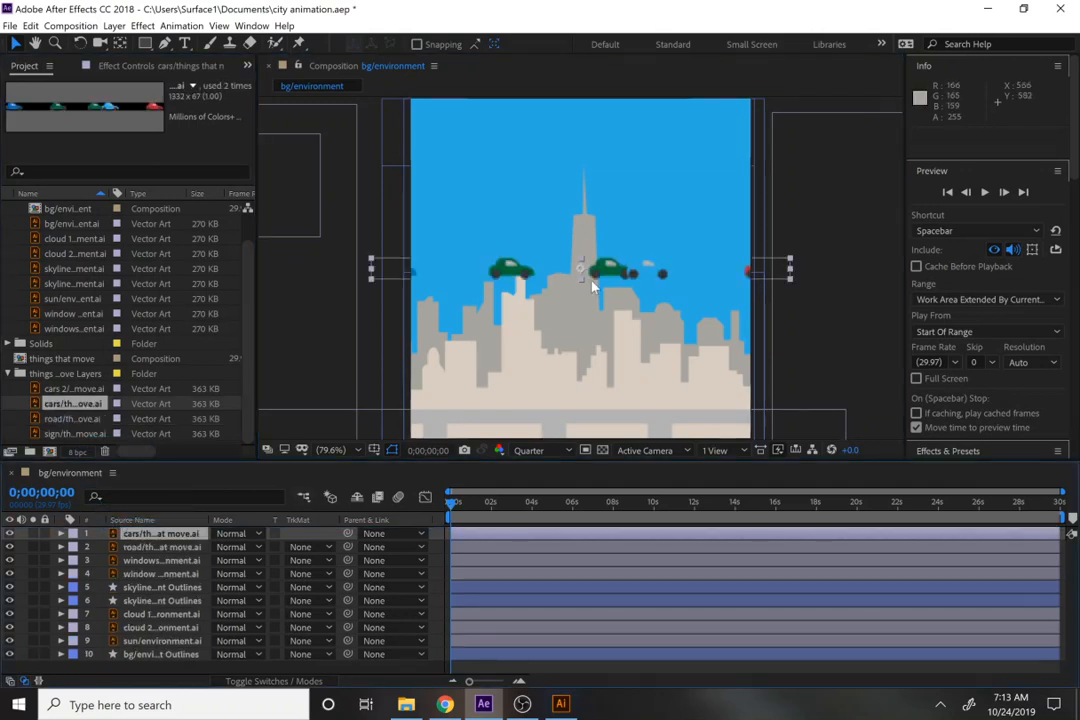
{"action": "left_click_drag", "start_coordinate": [595, 280], "coordinate": [588, 407]}
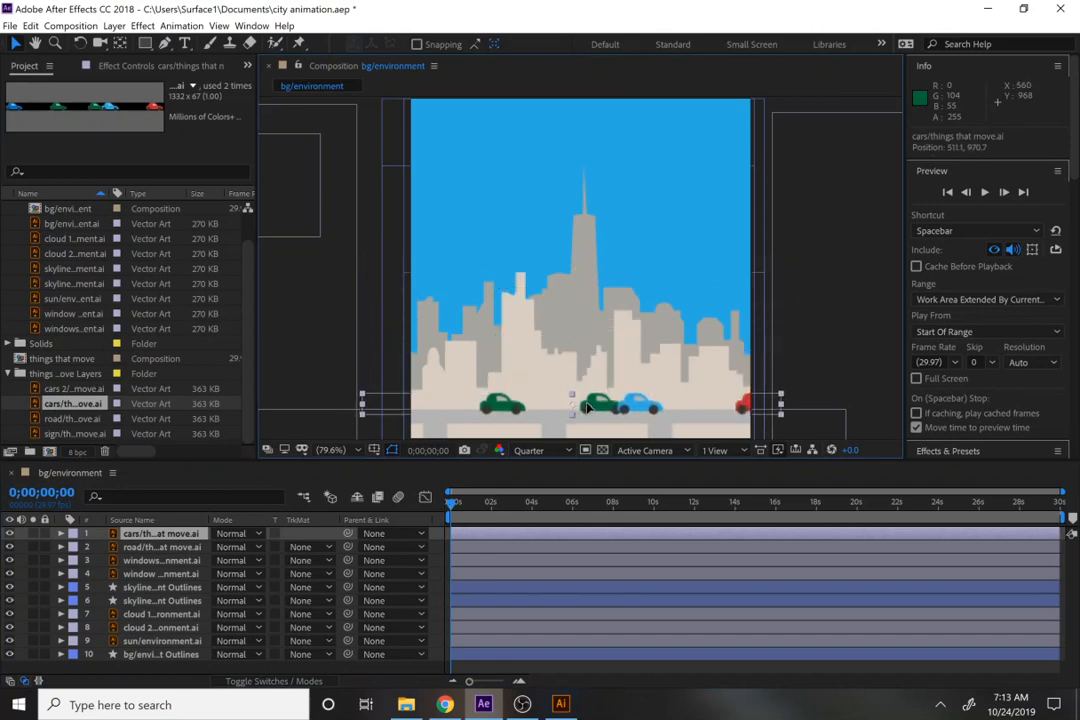
Scale the cars layer in the bg/environment composition to 80%.
{"action": "left_click_drag", "start_coordinate": [168, 535], "coordinate": [170, 546]}
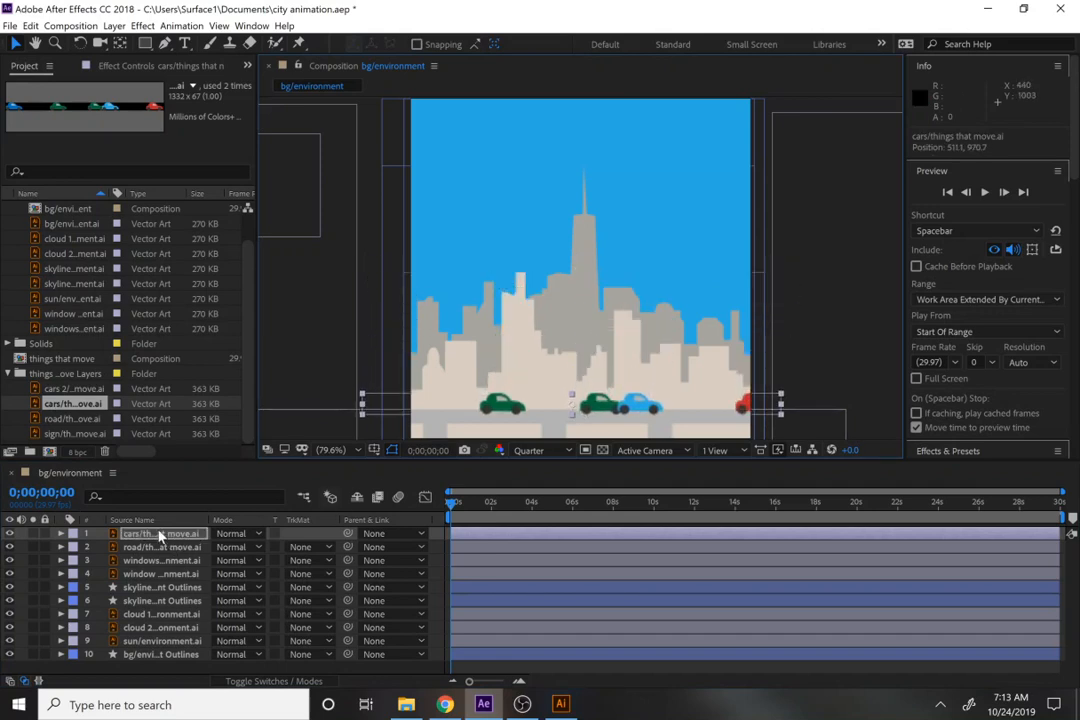
{"action": "key", "text": "s"}
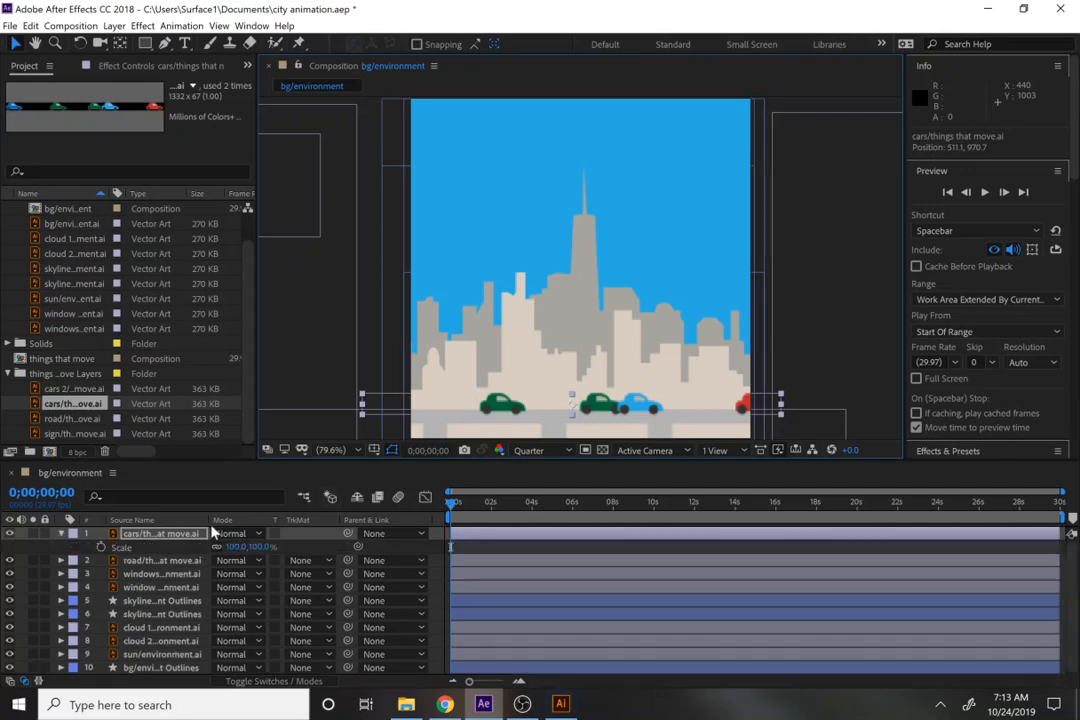
{"action": "left_click", "coordinate": [236, 547]}
{"action": "type", "text": "80"}
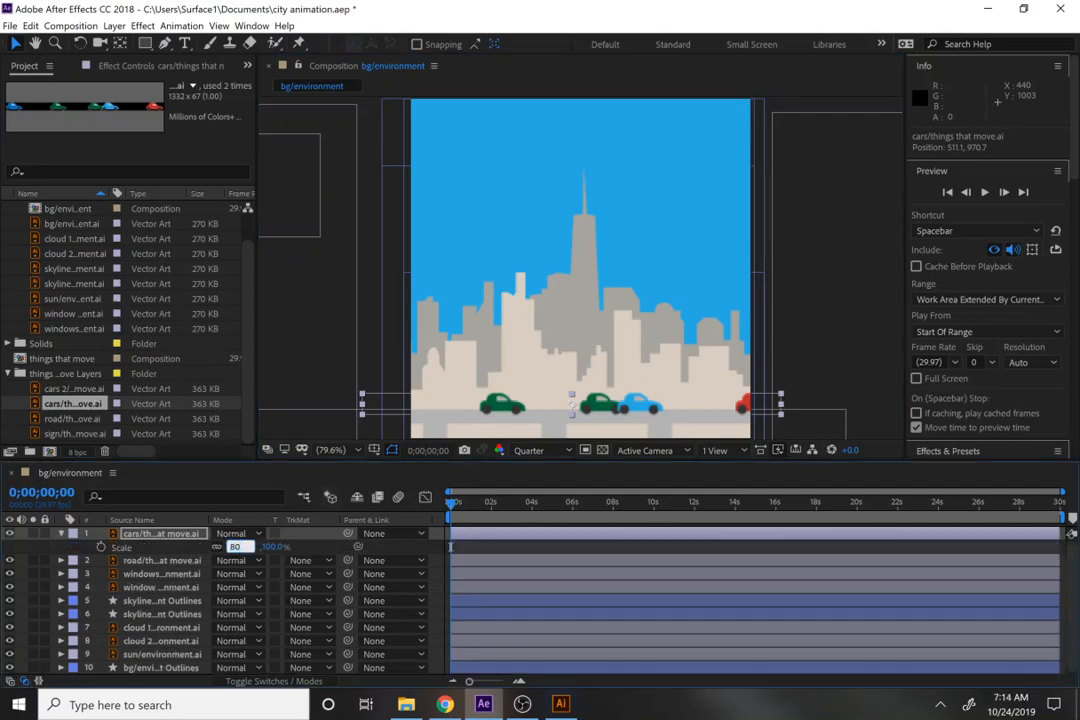
{"action": "key", "text": "Return"}
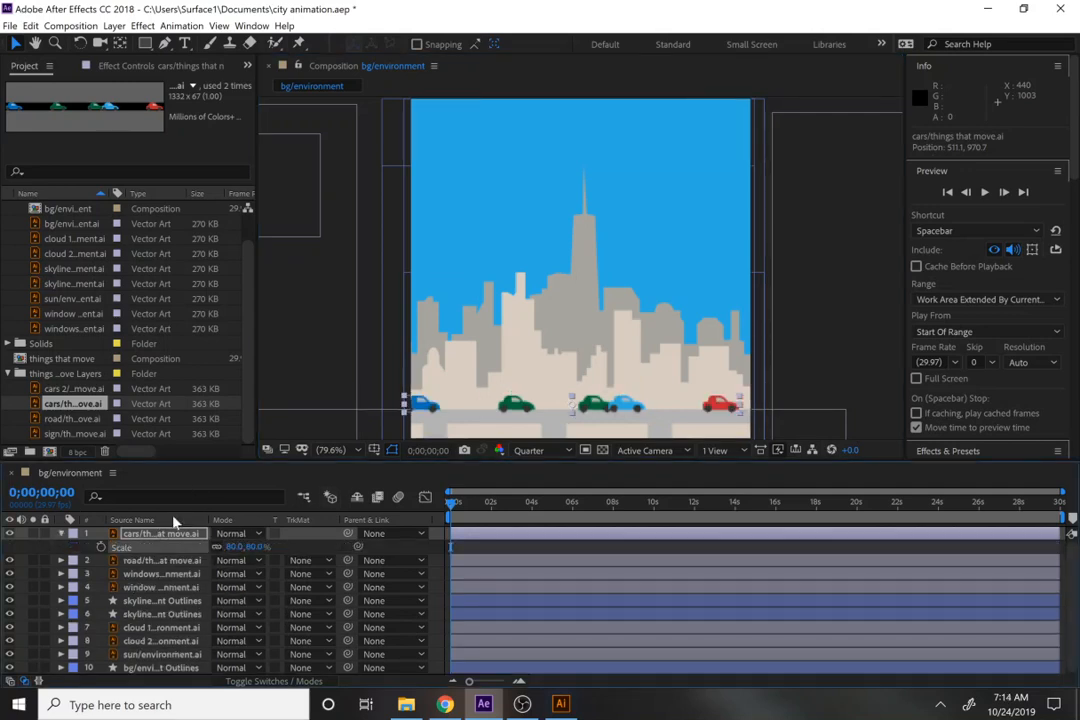
Add the cars 2 layer at the top of the layer stack and scale it to 80%.
{"action": "left_click", "coordinate": [60, 390]}
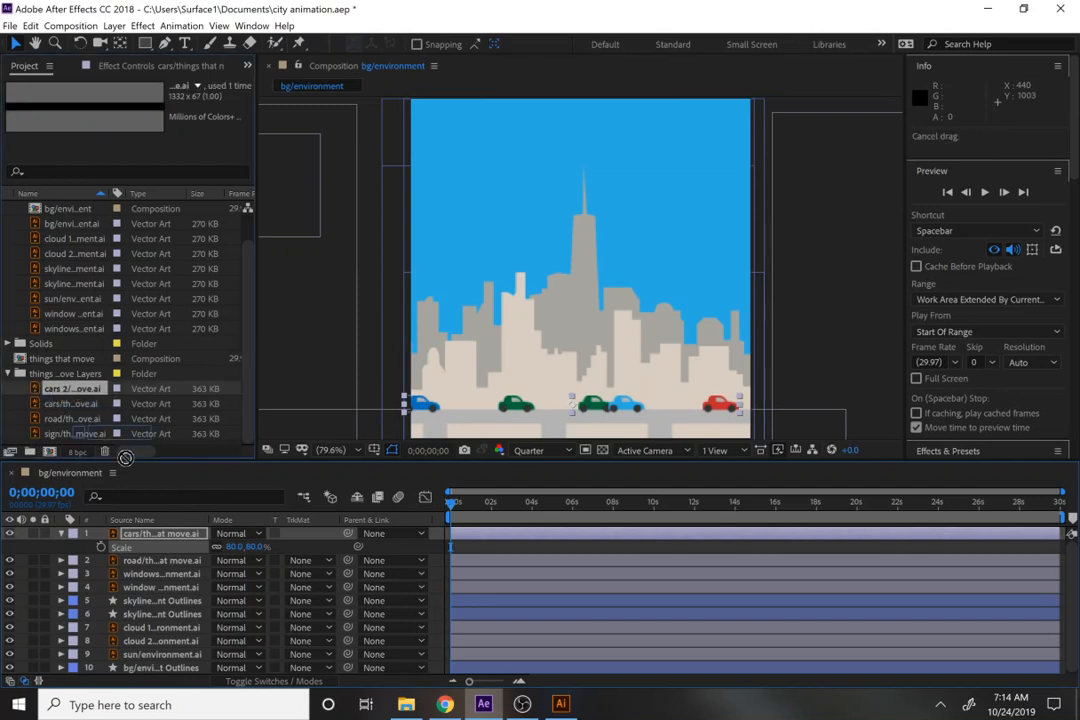
{"action": "left_click_drag", "start_coordinate": [153, 533], "coordinate": [154, 529]}
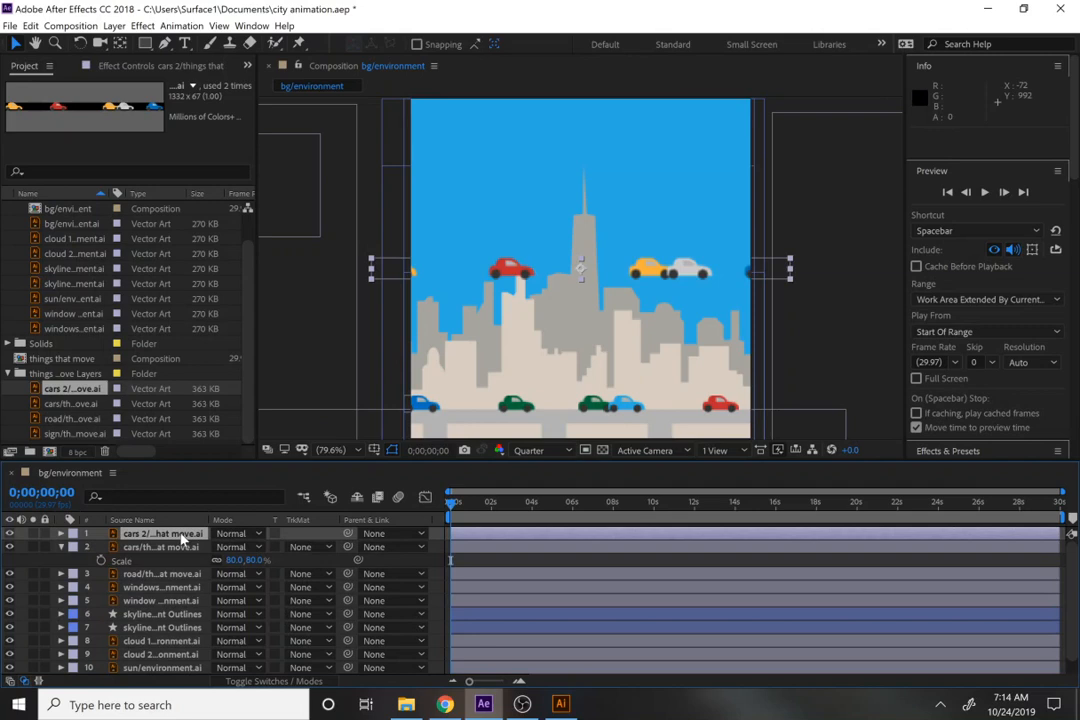
{"action": "key", "text": "s"}
{"action": "left_click", "coordinate": [233, 547]}
{"action": "type", "text": "8"}
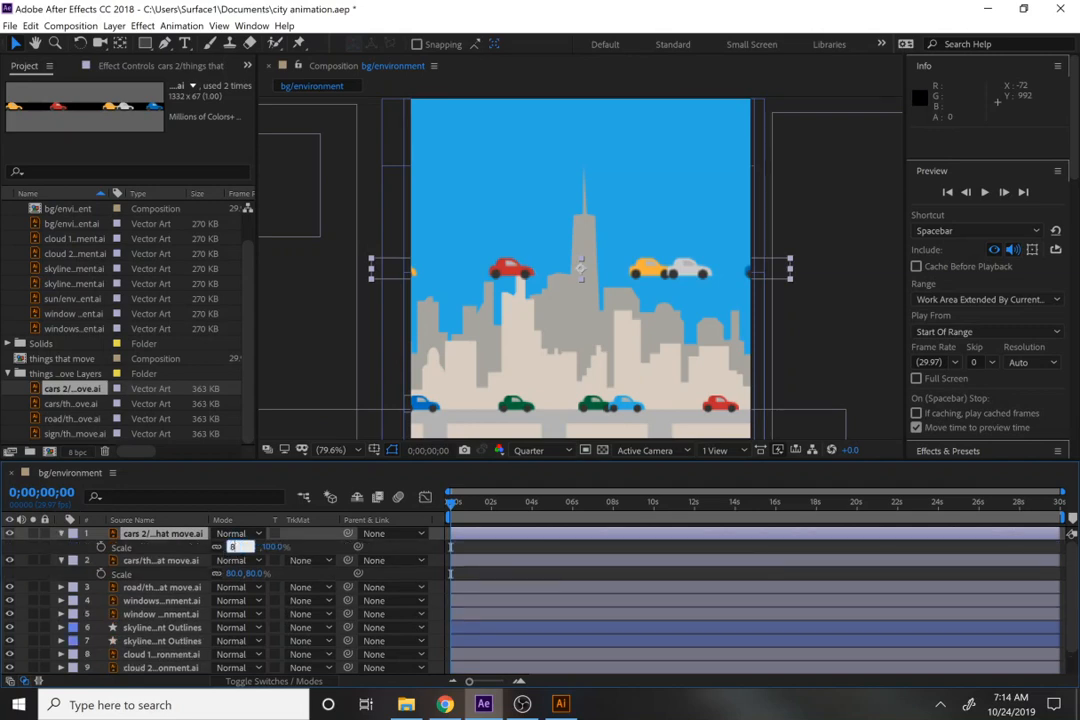
{"action": "type", "text": "0"}
{"action": "key", "text": "Return"}
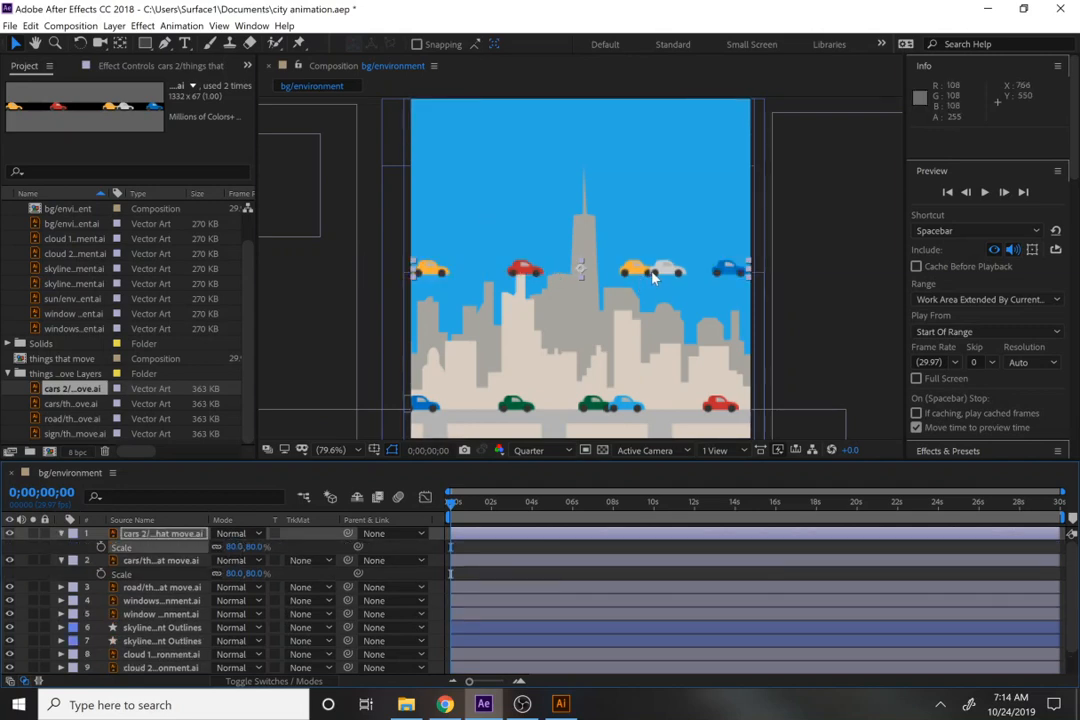
Lower the cars 2 layer onto the road and shift it past the scene's left edge, at about -586, 993.
{"action": "left_click_drag", "start_coordinate": [652, 277], "coordinate": [564, 417]}
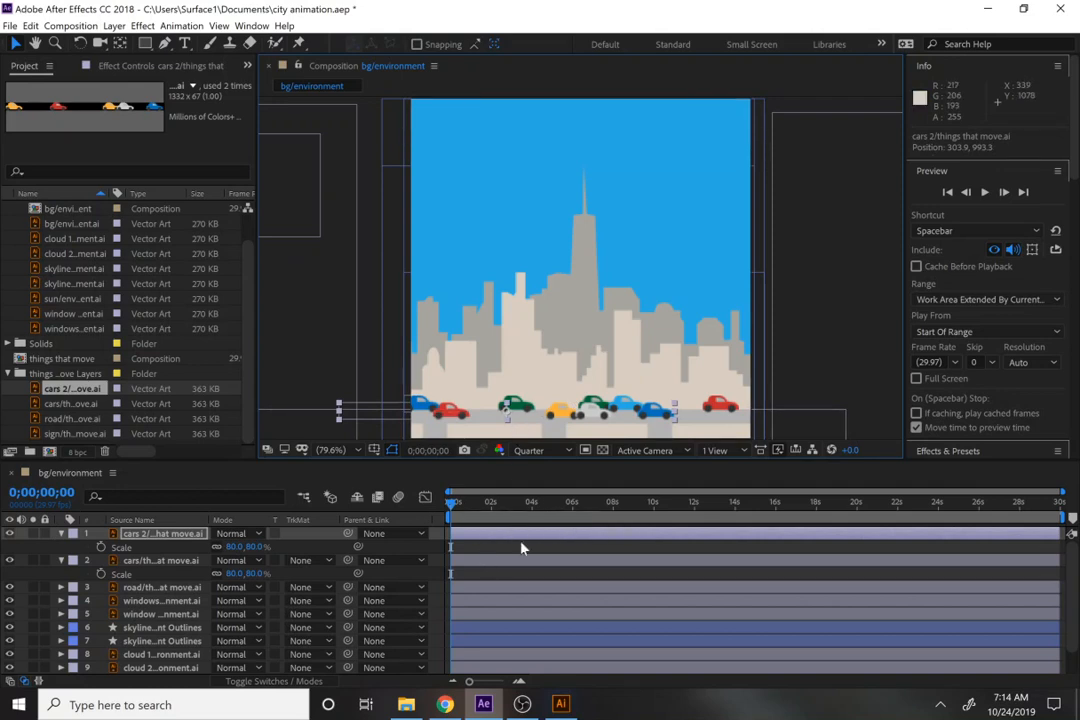
{"action": "left_click", "coordinate": [519, 684]}
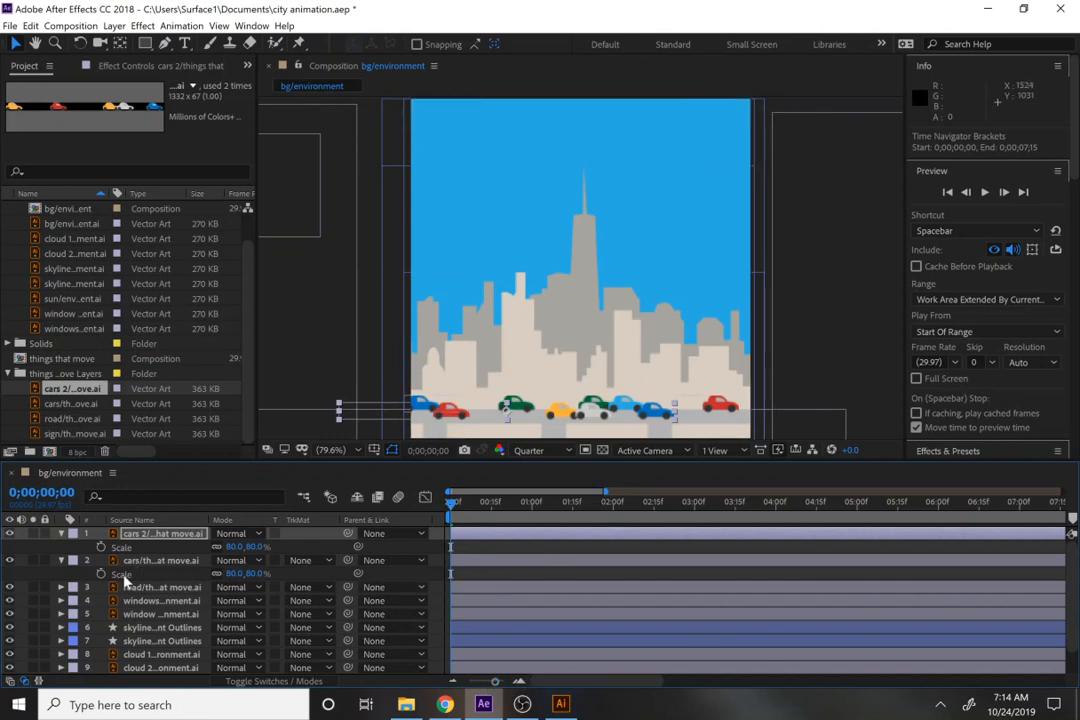
{"action": "left_click", "coordinate": [156, 536]}
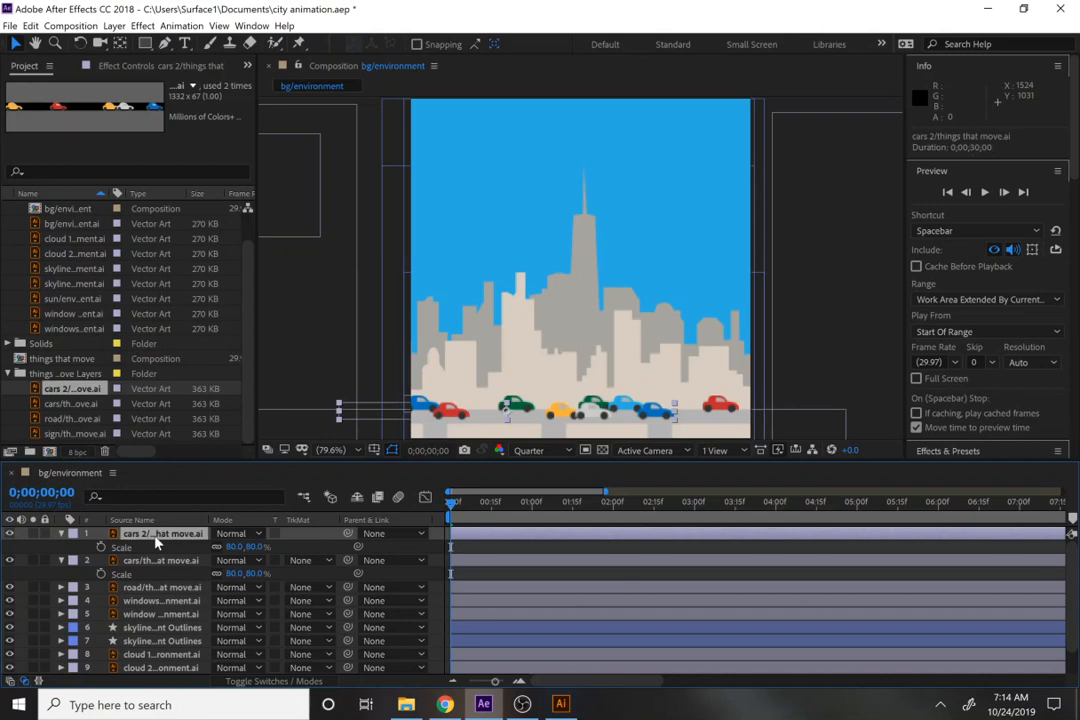
{"action": "key", "text": "p"}
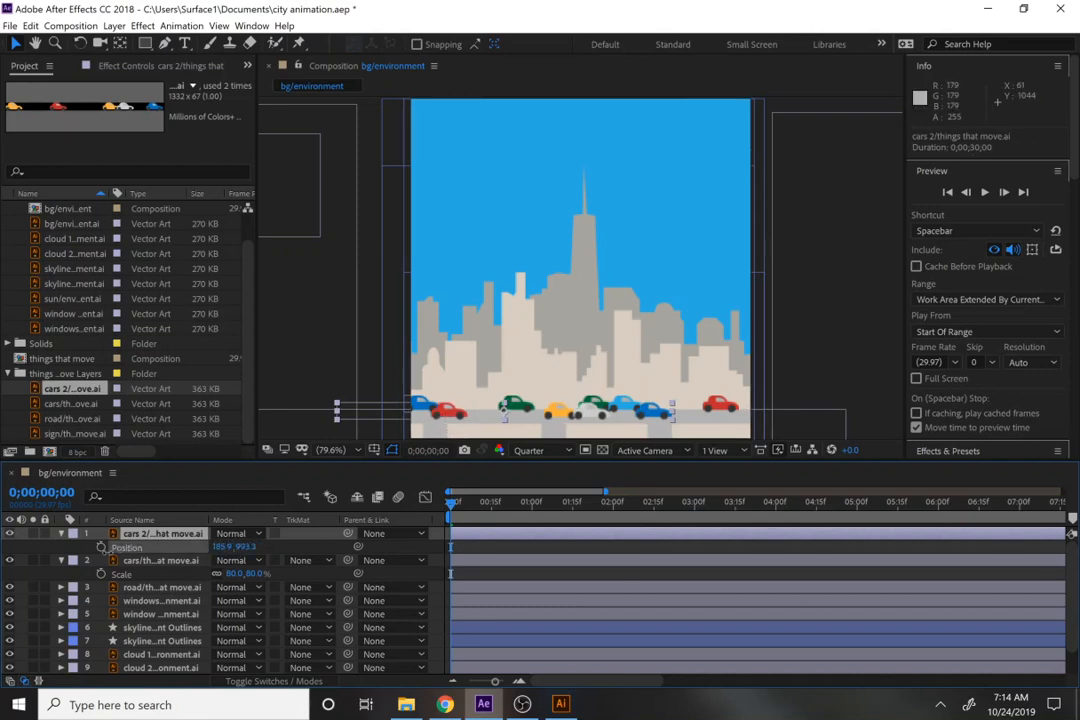
{"action": "mouse_move", "coordinate": [220, 546]}
{"action": "left_mouse_down"}
{"action": "mouse_move", "coordinate": [110, 558]}
{"action": "mouse_move", "coordinate": [234, 552]}
{"action": "mouse_move", "coordinate": [137, 559]}
{"action": "mouse_move", "coordinate": [212, 545]}
{"action": "left_mouse_up"}
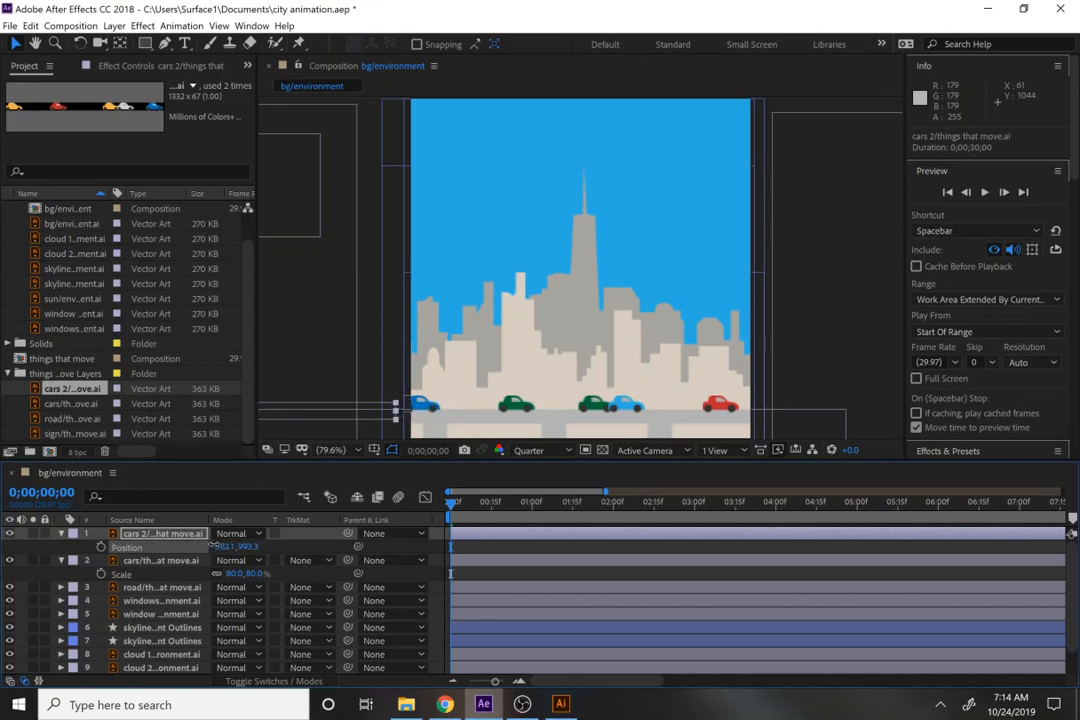
Hide the cars layer and keyframe cars 2's position from its start at 0 s to about 1759, 993 at 4 s, then preview.
{"action": "left_click", "coordinate": [11, 561]}
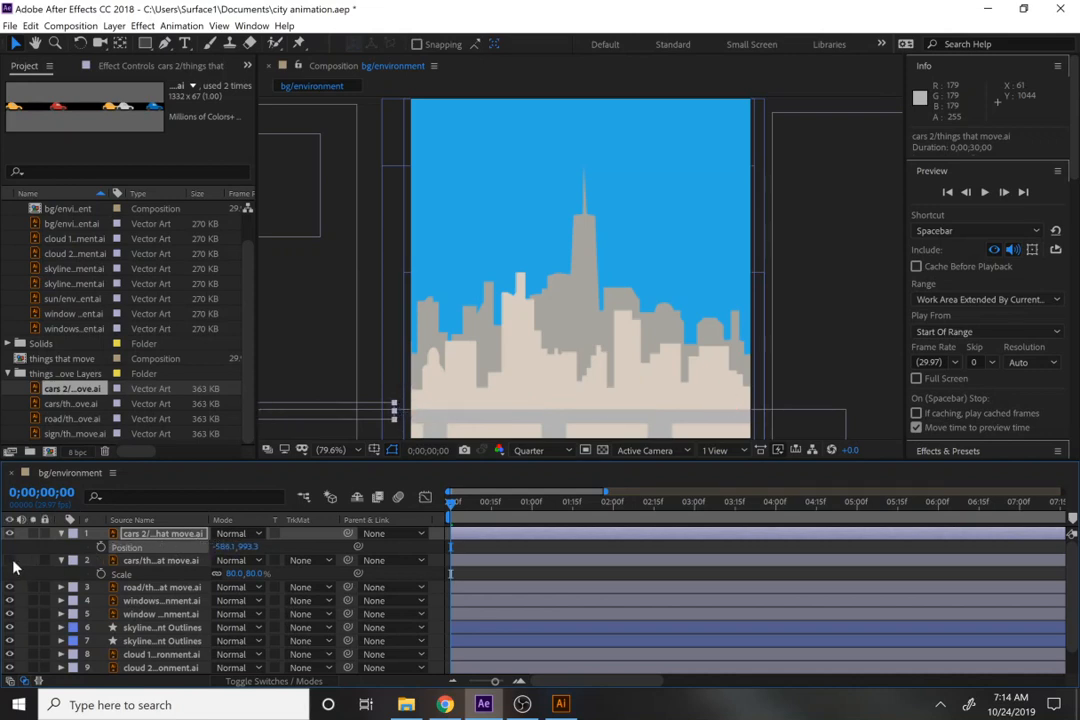
{"action": "left_click", "coordinate": [101, 548]}
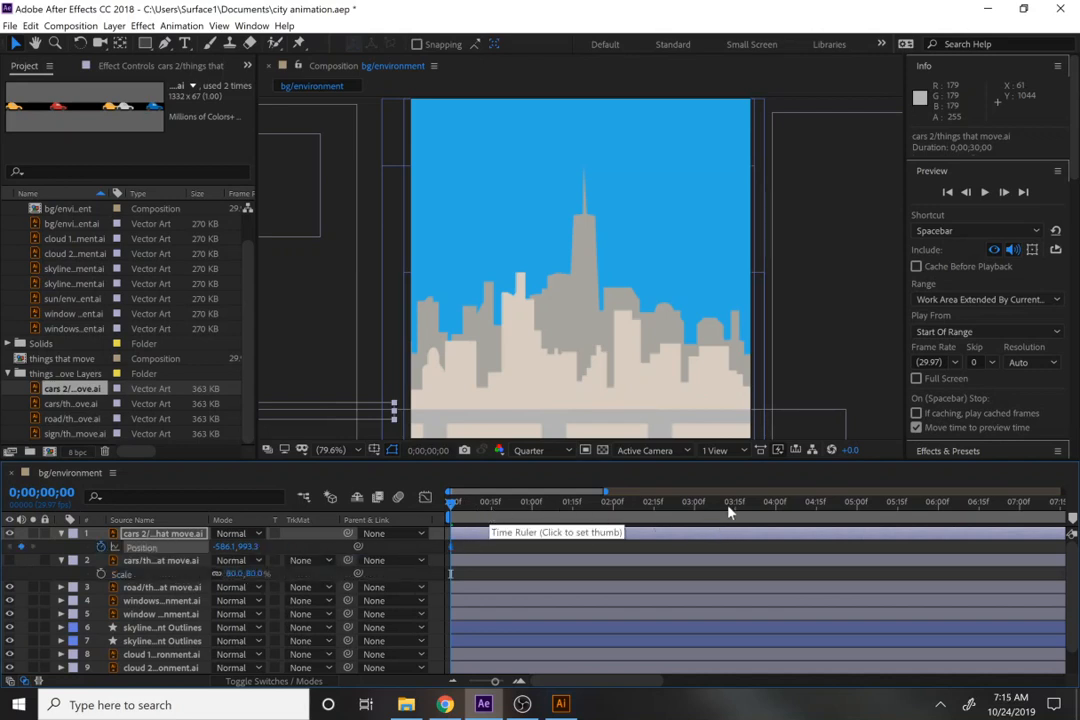
{"action": "left_click", "coordinate": [776, 508]}
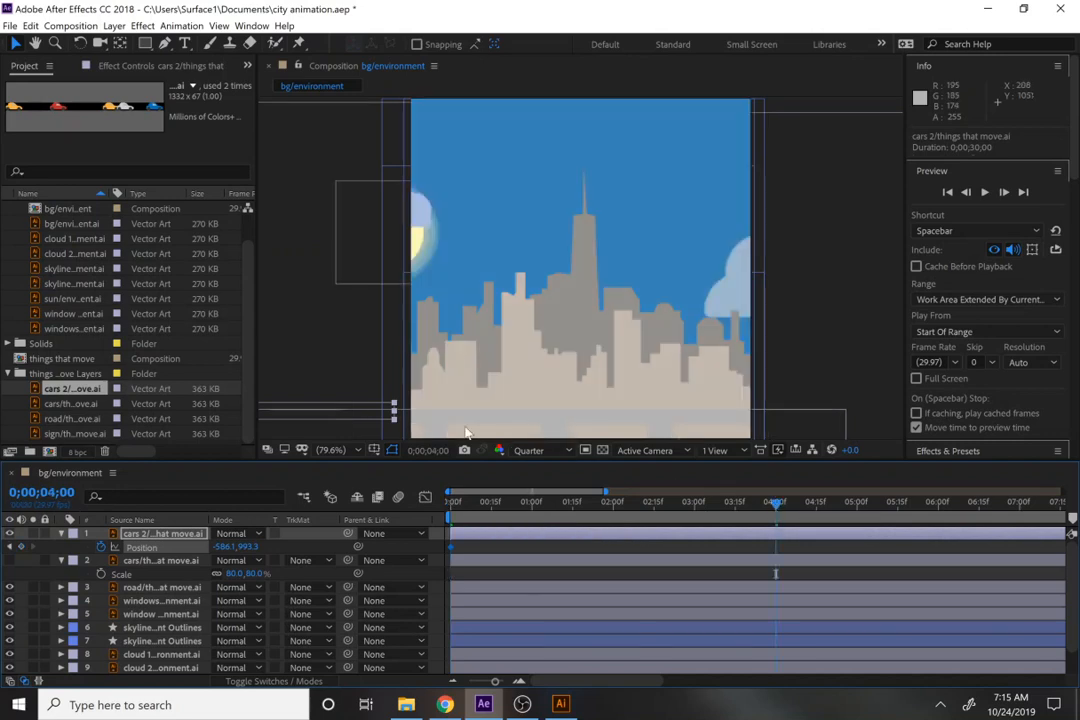
{"action": "left_click_drag", "start_coordinate": [325, 413], "coordinate": [988, 424]}
{"action": "left_click_drag", "start_coordinate": [609, 507], "coordinate": [430, 528]}
{"action": "key", "text": "space"}
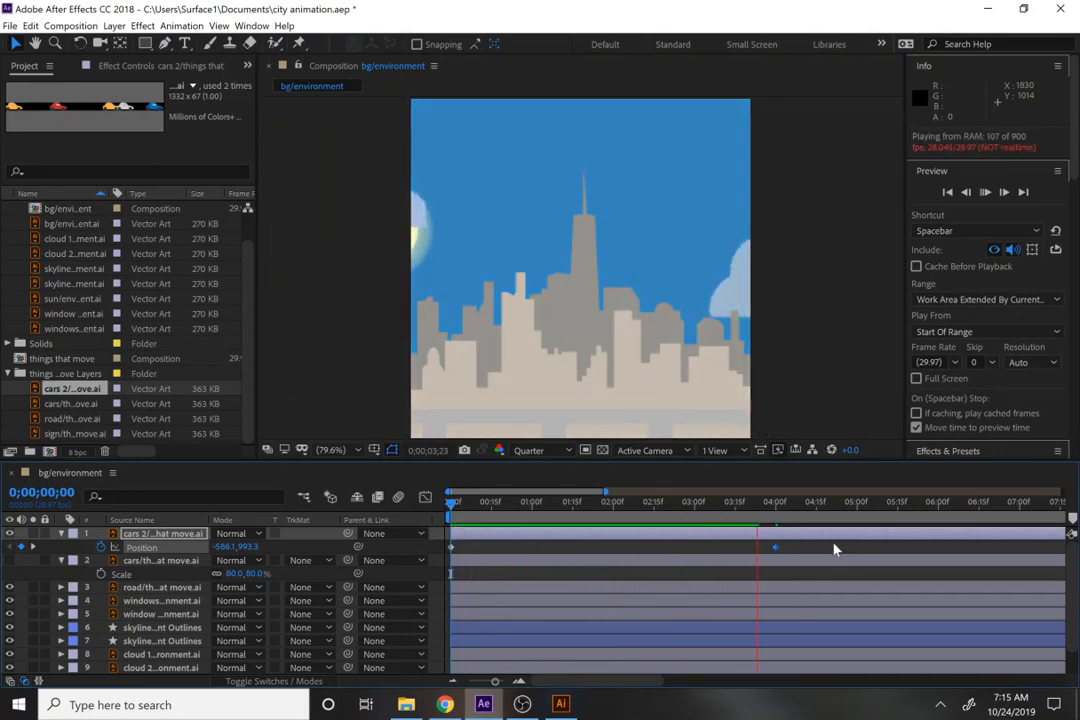
{"action": "key", "text": "space"}
Add a position keyframe at 0;00;04;01 that returns the cars 2 layer to the scene's left side, at about -535, 993.
{"action": "left_click_drag", "start_coordinate": [771, 510], "coordinate": [777, 508]}
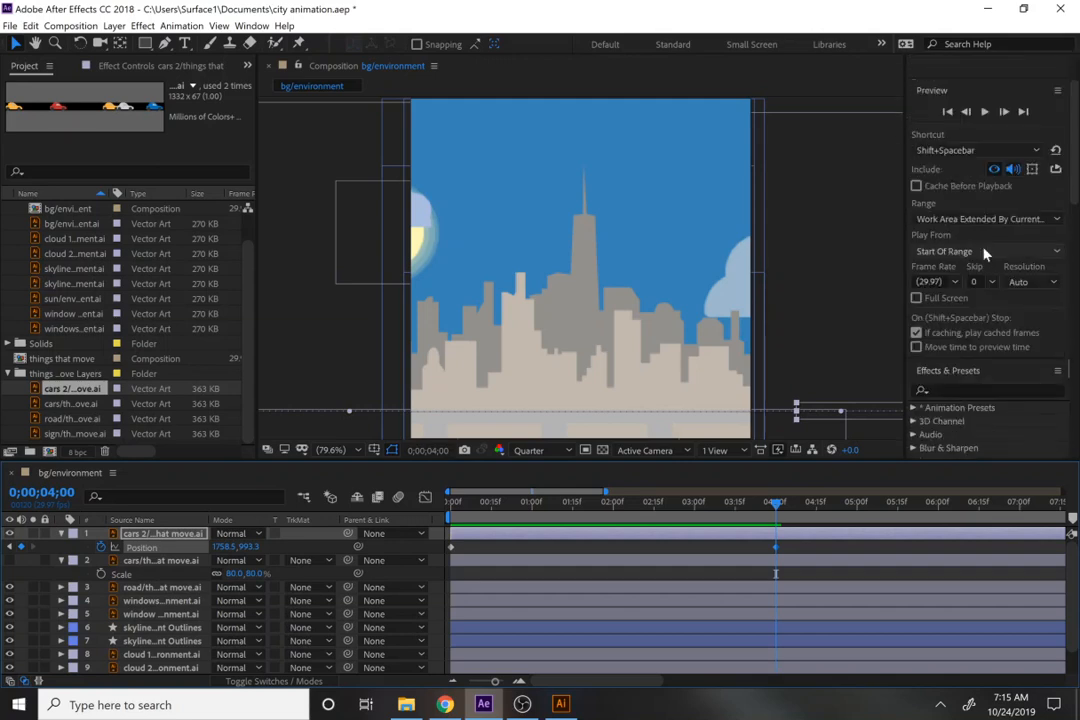
{"action": "left_click", "coordinate": [1004, 112]}
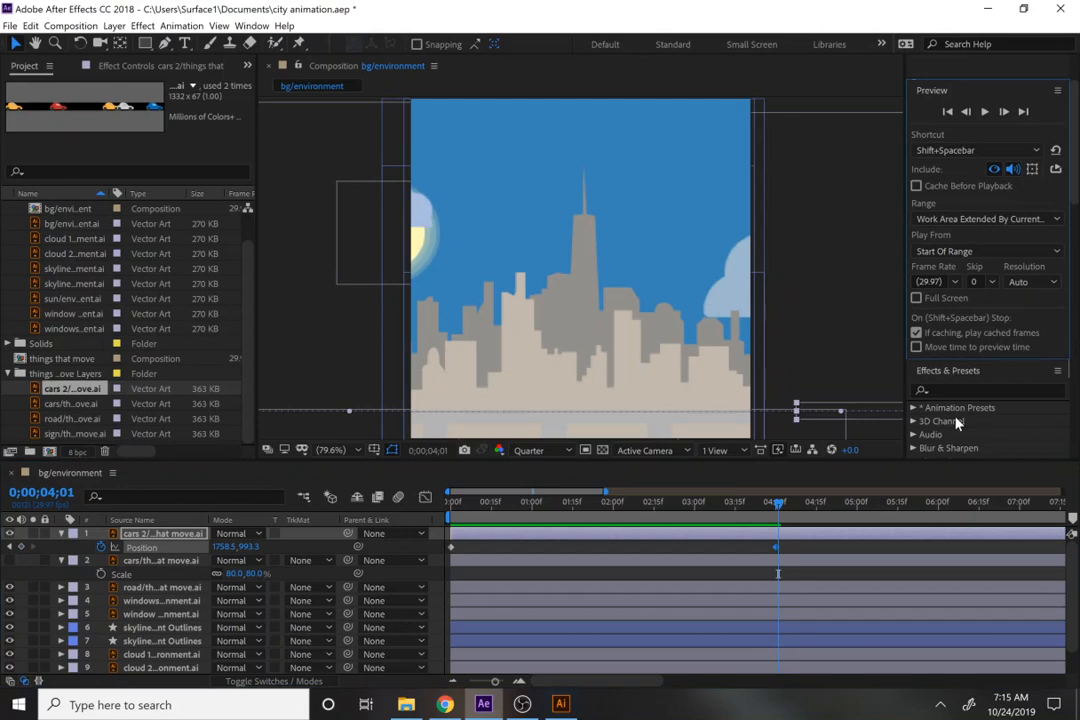
{"action": "key", "text": "Page_Up"}
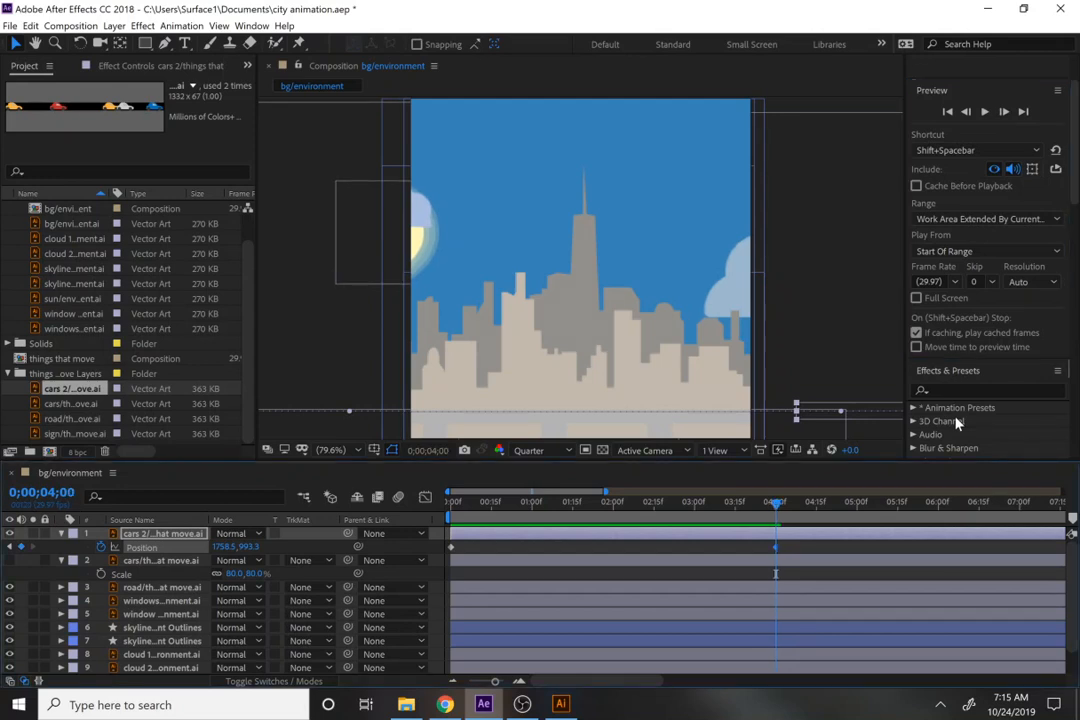
{"action": "key", "text": "Page_Down"}
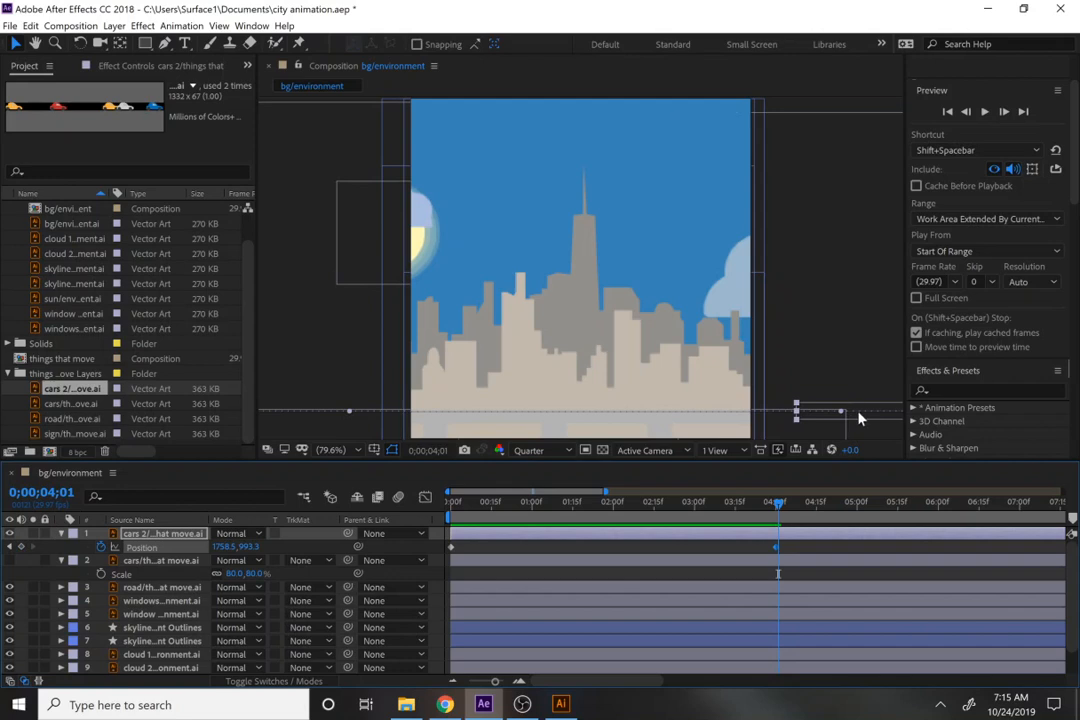
{"action": "left_click_drag", "start_coordinate": [858, 418], "coordinate": [140, 401]}
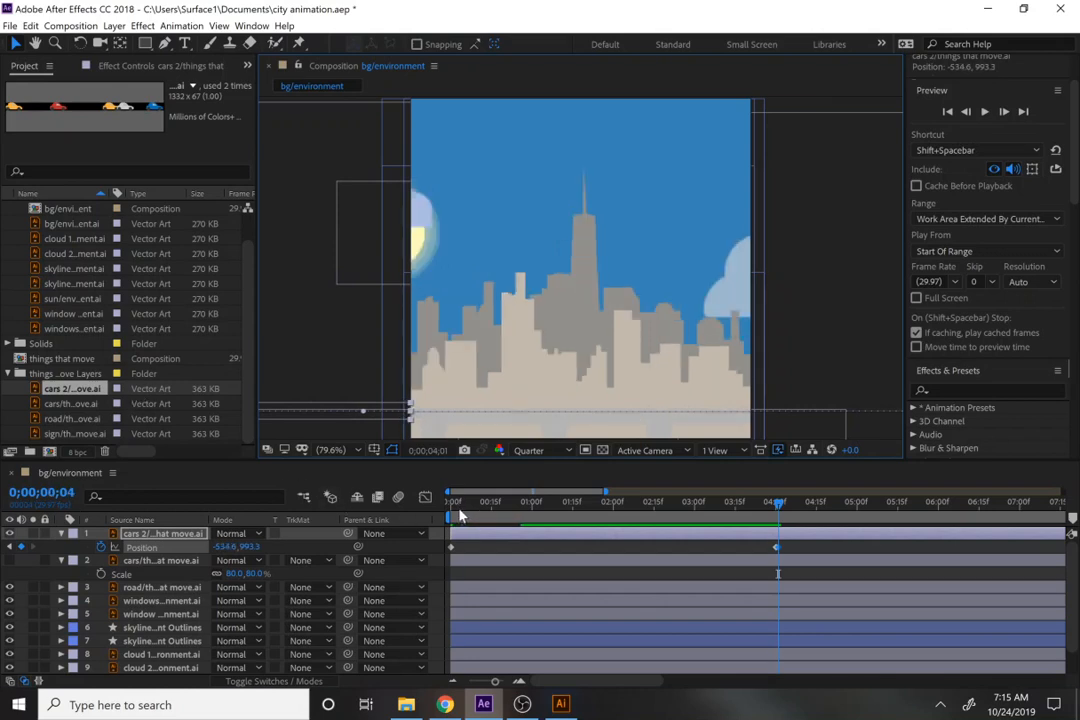
{"action": "left_click_drag", "start_coordinate": [460, 515], "coordinate": [777, 512]}
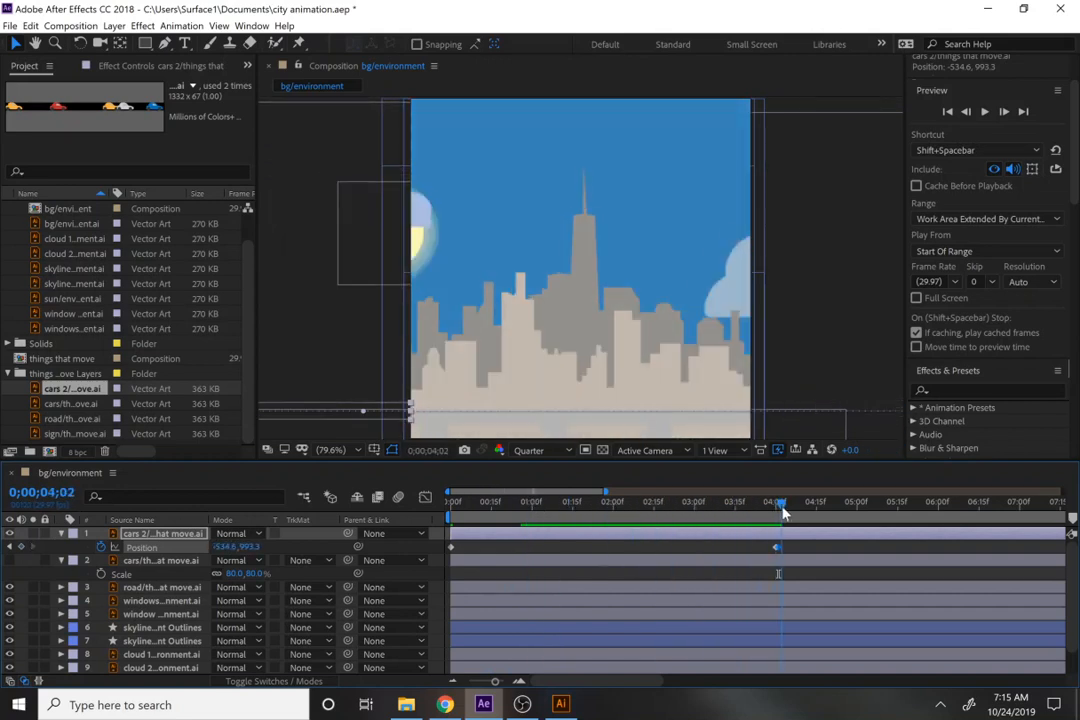
{"action": "left_click_drag", "start_coordinate": [777, 512], "coordinate": [783, 510]}
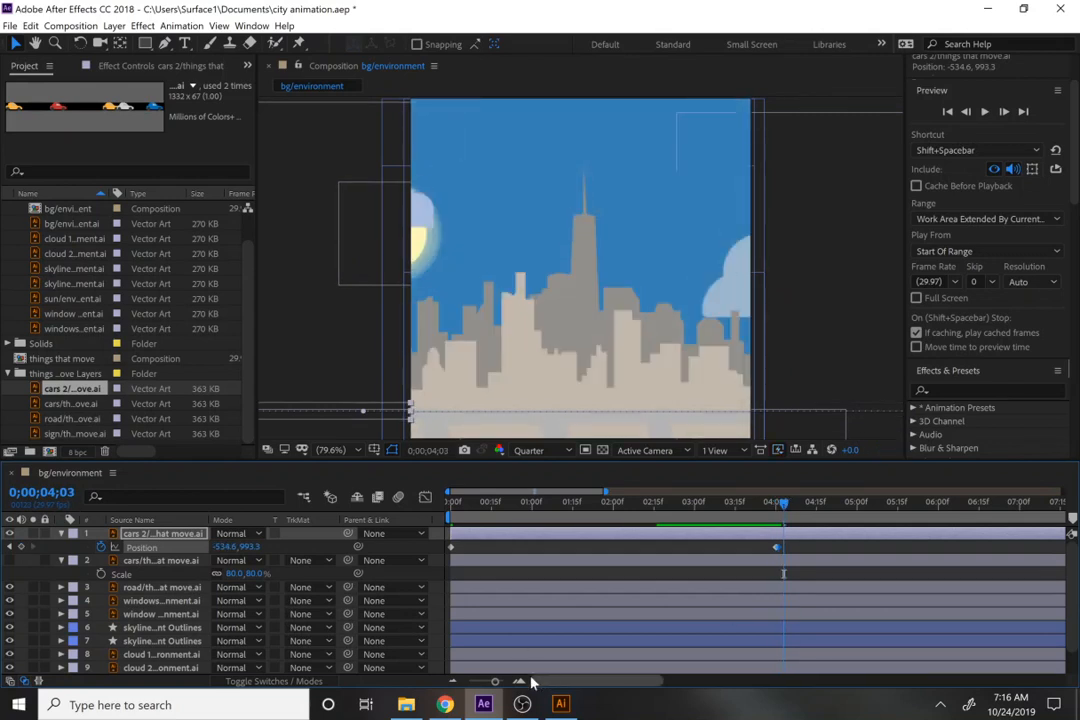
Paste copies of cars 2's three position keyframes at about 8 s, 0;00;16;24 and 0;00;24;26, and play back the animation.
{"action": "left_click", "coordinate": [451, 683]}
{"action": "left_click", "coordinate": [451, 683]}
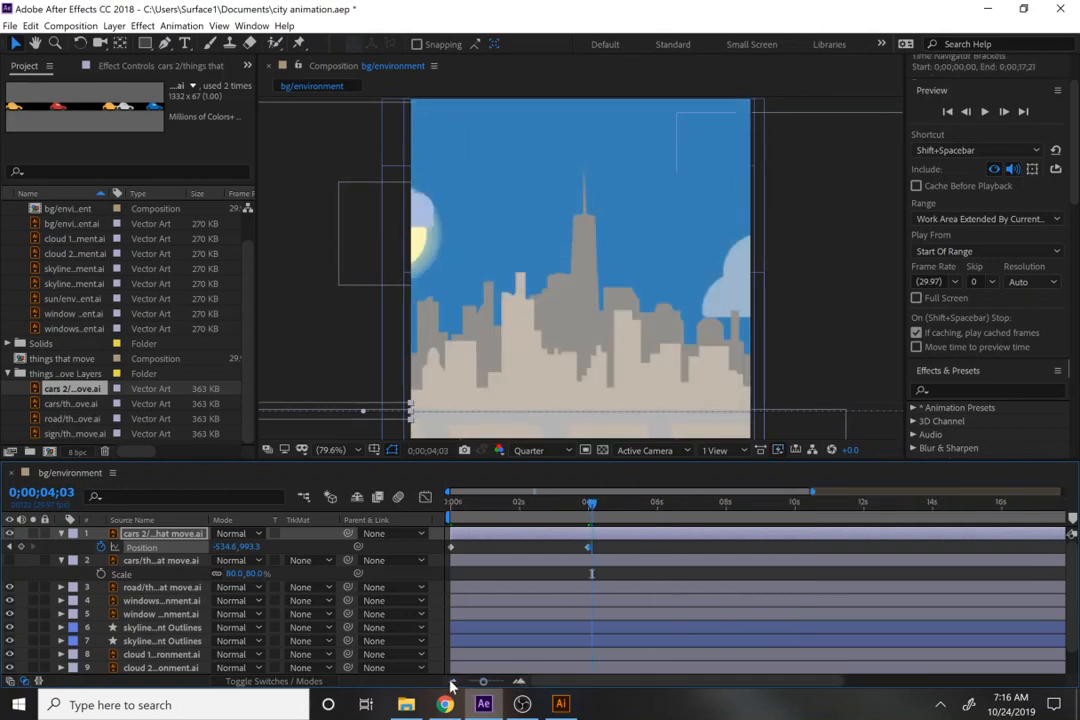
{"action": "left_click", "coordinate": [451, 683]}
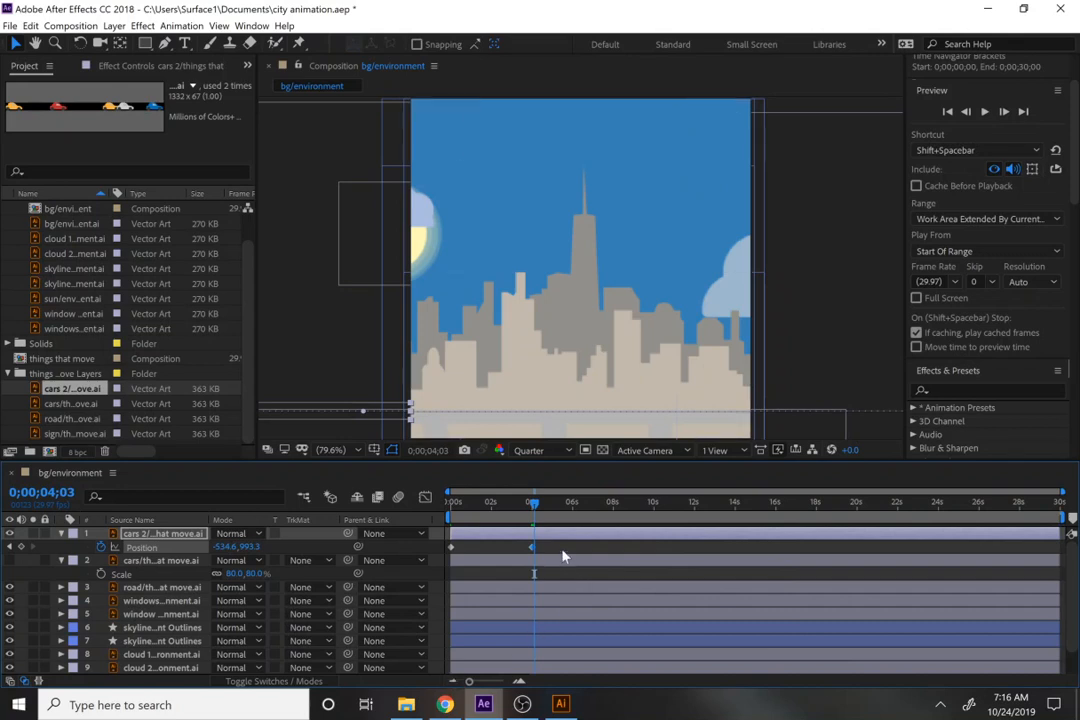
{"action": "left_click", "coordinate": [450, 548]}
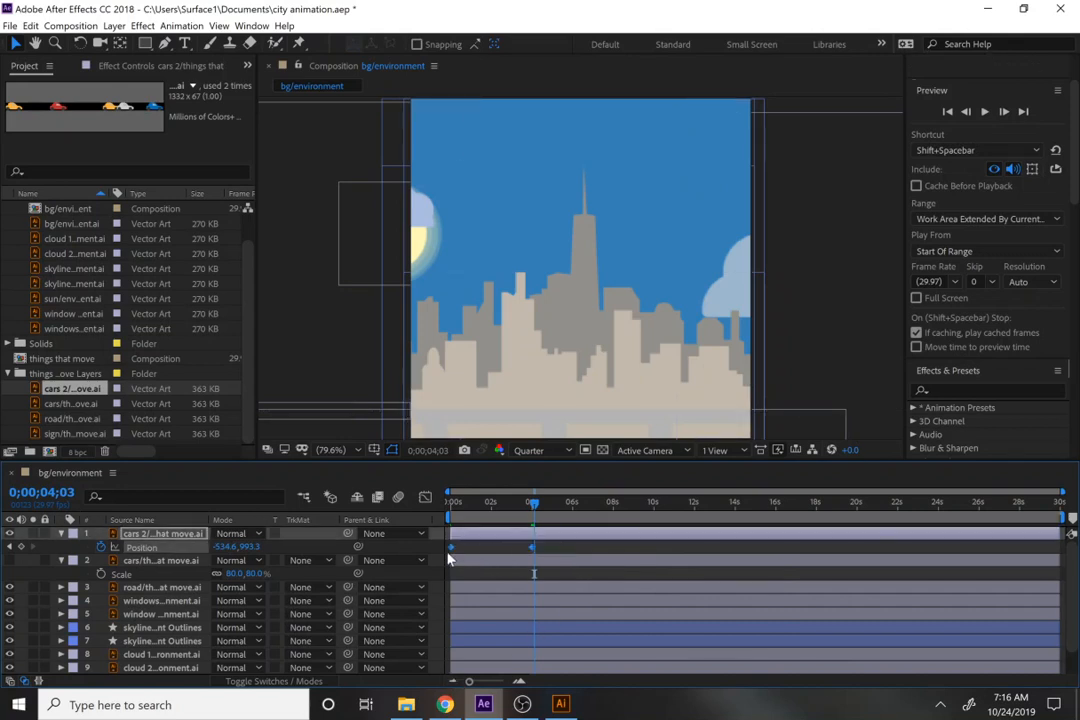
{"action": "left_click", "coordinate": [611, 503]}
{"action": "key", "text": "ctrl+v"}
{"action": "left_click", "coordinate": [792, 502]}
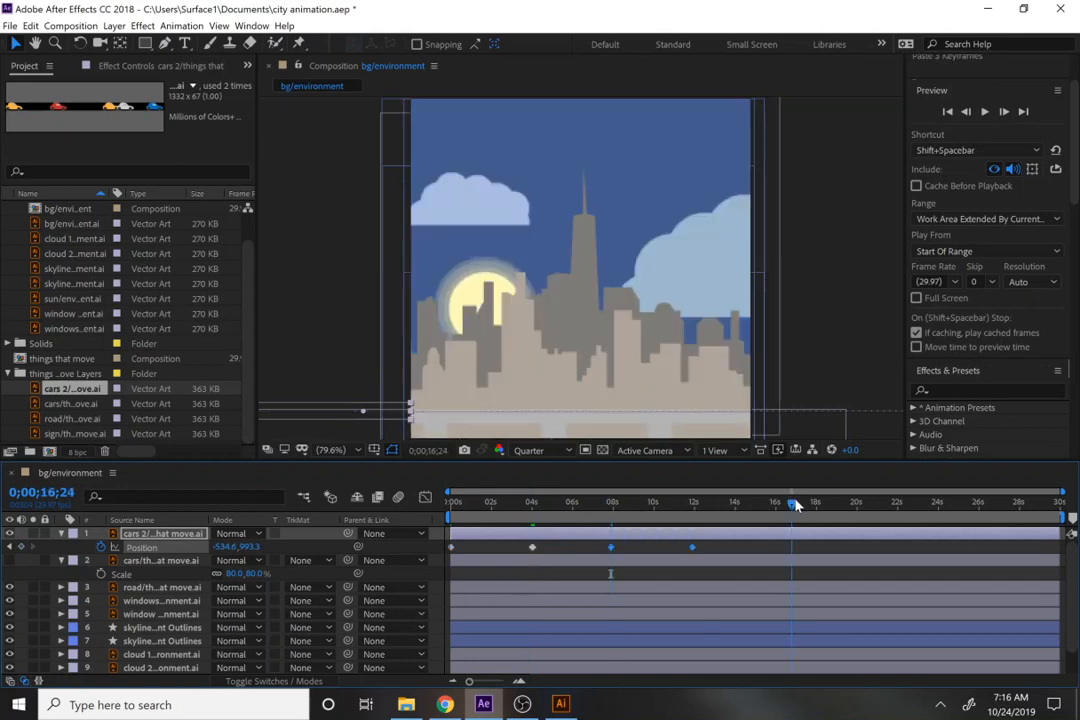
{"action": "key", "text": "ctrl+v"}
{"action": "left_click", "coordinate": [908, 503]}
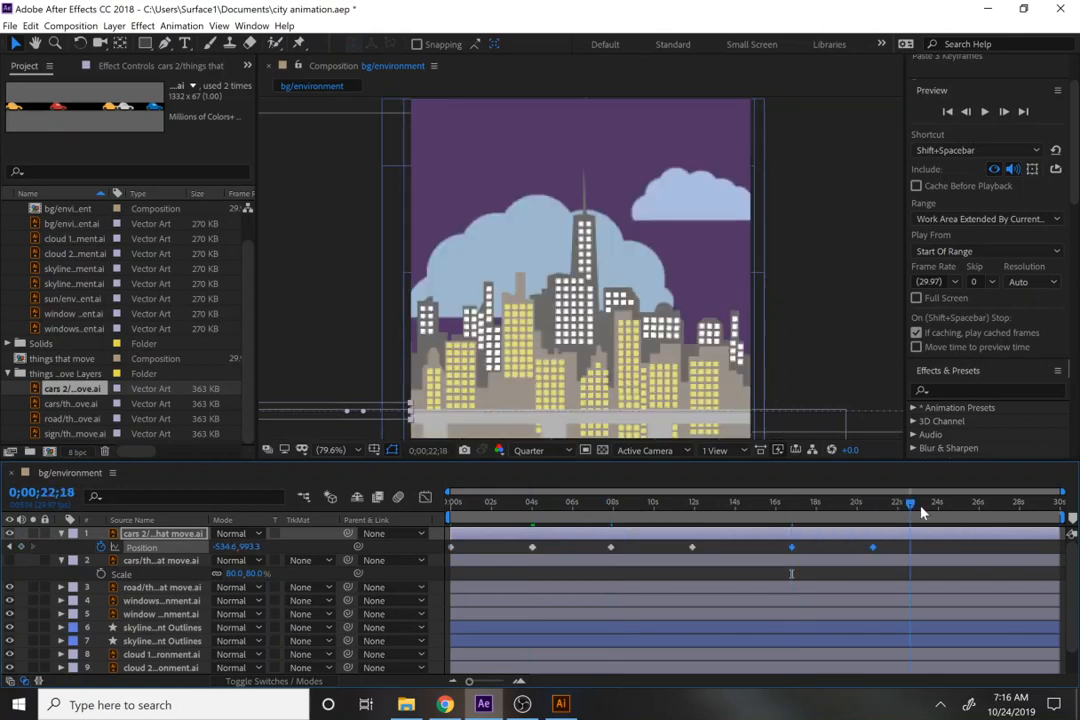
{"action": "left_click", "coordinate": [956, 503]}
{"action": "key", "text": "ctrl+v"}
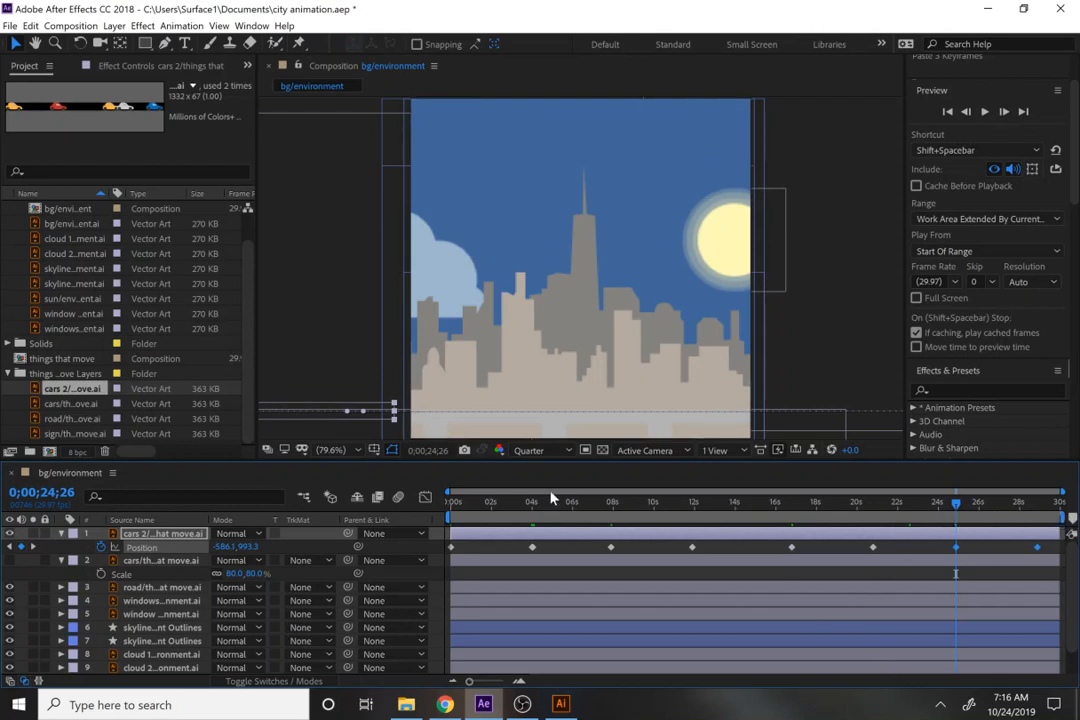
{"action": "key", "text": "space"}
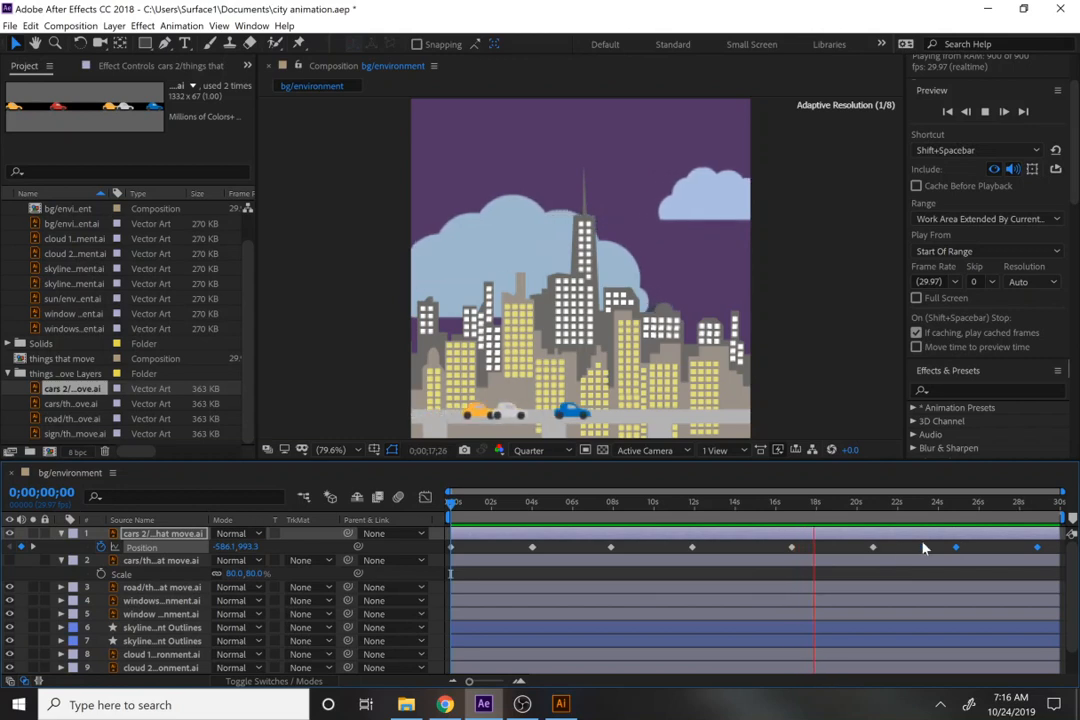
Show the cars layer again and add a Position keyframe to it at 0;00;00;00.
{"action": "left_click", "coordinate": [453, 503]}
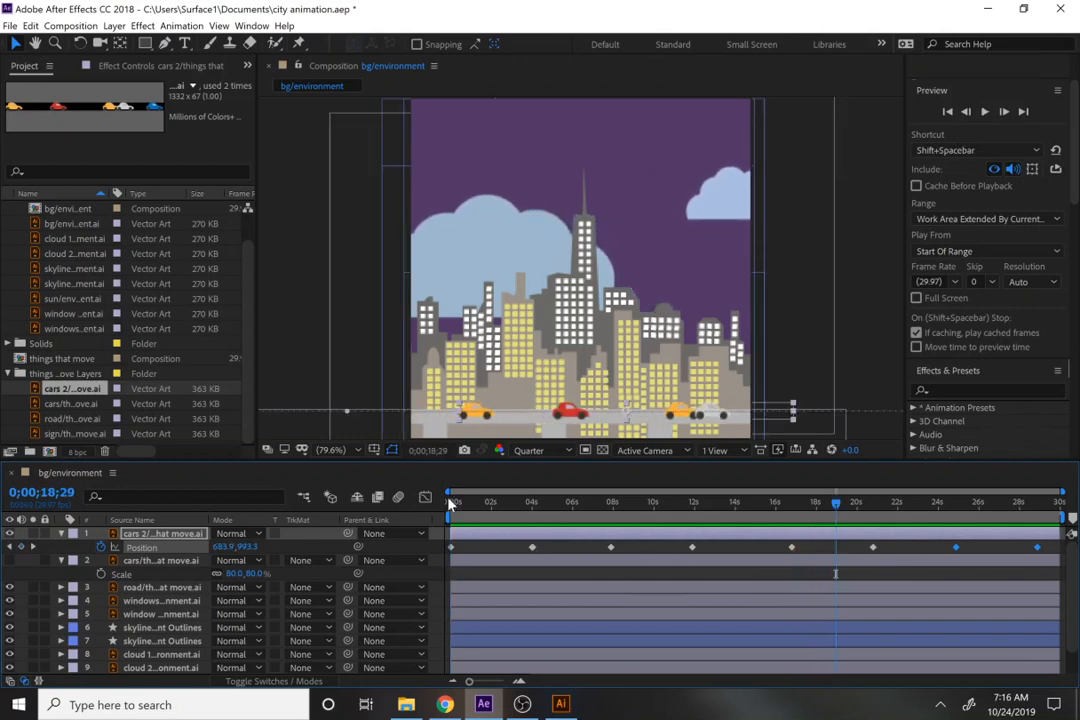
{"action": "left_click_drag", "start_coordinate": [455, 505], "coordinate": [1040, 546]}
{"action": "left_click_drag", "start_coordinate": [538, 505], "coordinate": [440, 506]}
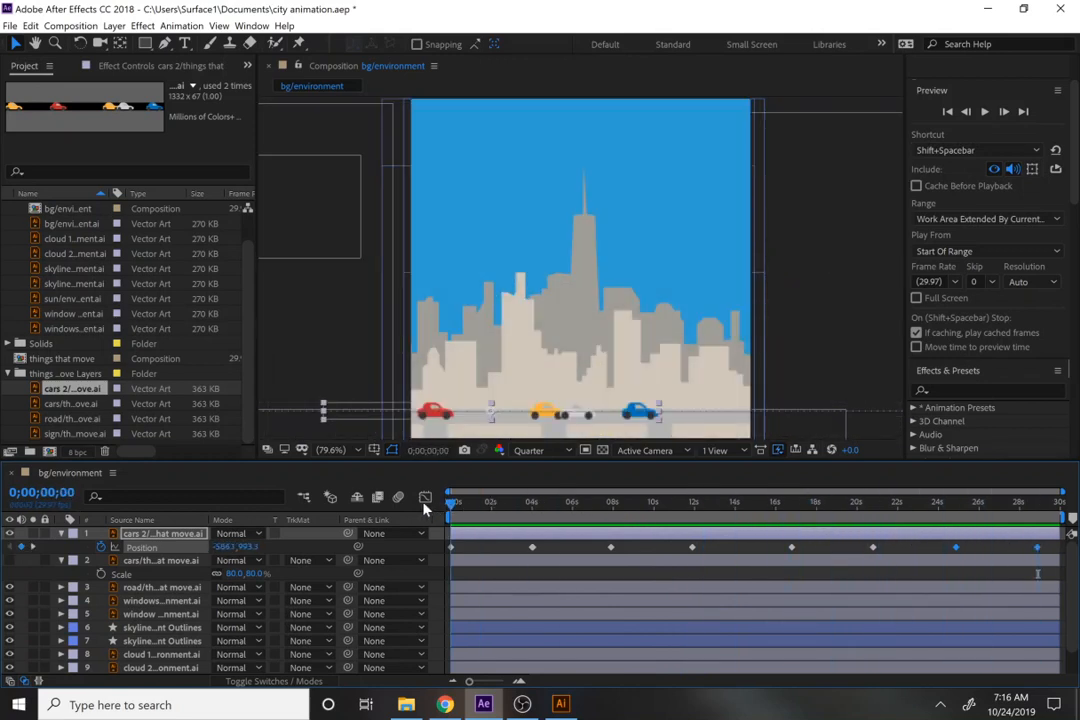
{"action": "left_click", "coordinate": [146, 562]}
{"action": "left_click", "coordinate": [9, 560]}
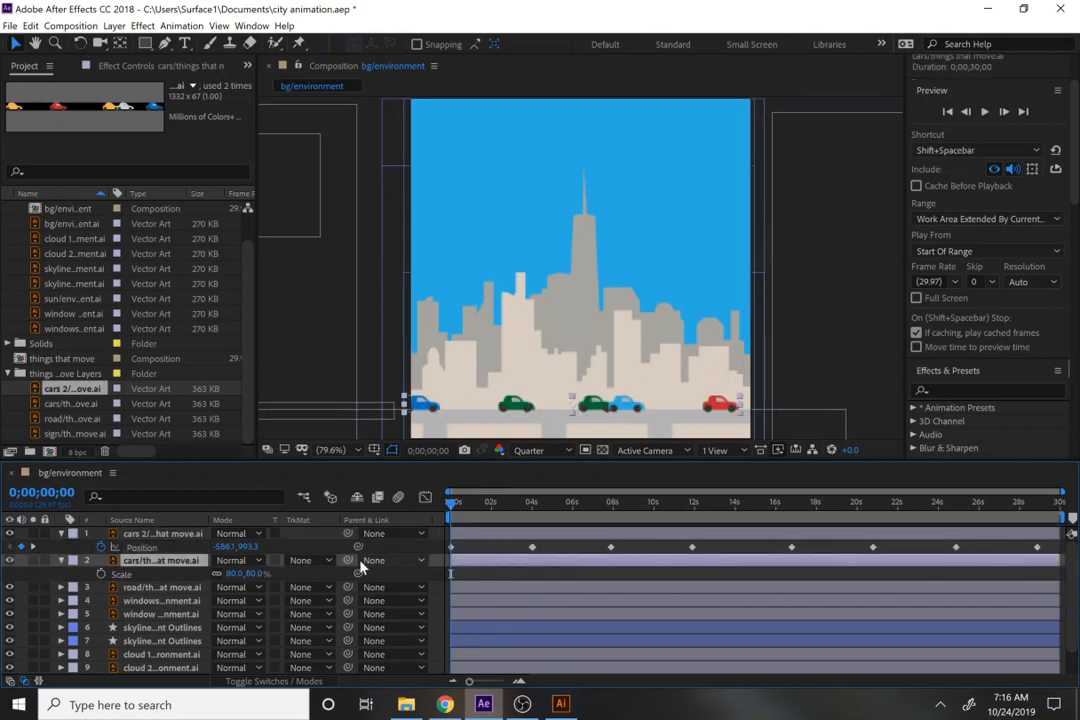
{"action": "key", "text": "p"}
{"action": "left_click", "coordinate": [140, 576]}
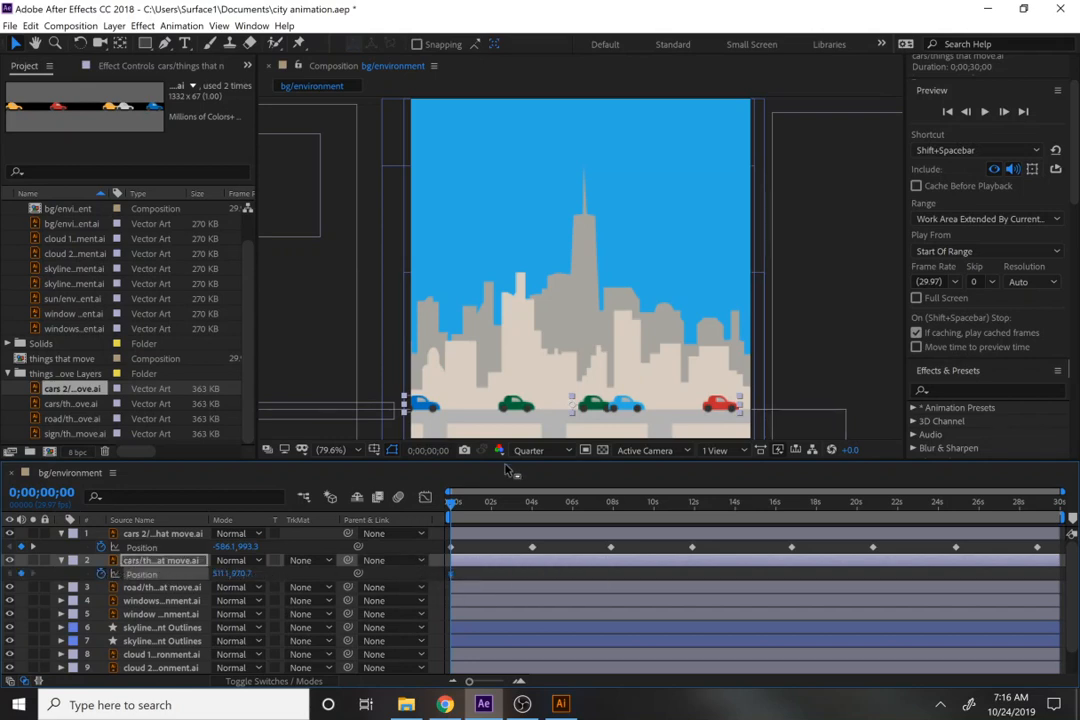
Keyframe the cars layer's position from about -586.5, 970.7 at 0 s to about 1638.8, 970.7 at 0;00;07;03.
{"action": "left_click_drag", "start_coordinate": [612, 408], "coordinate": [264, 411]}
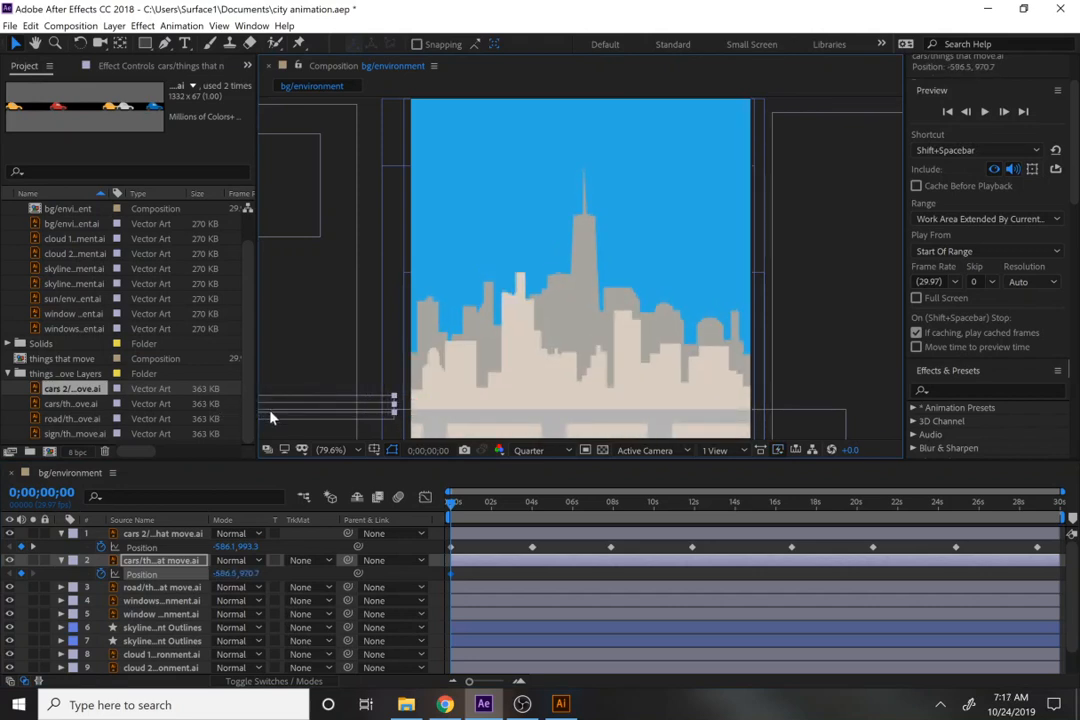
{"action": "left_click_drag", "start_coordinate": [450, 507], "coordinate": [598, 517]}
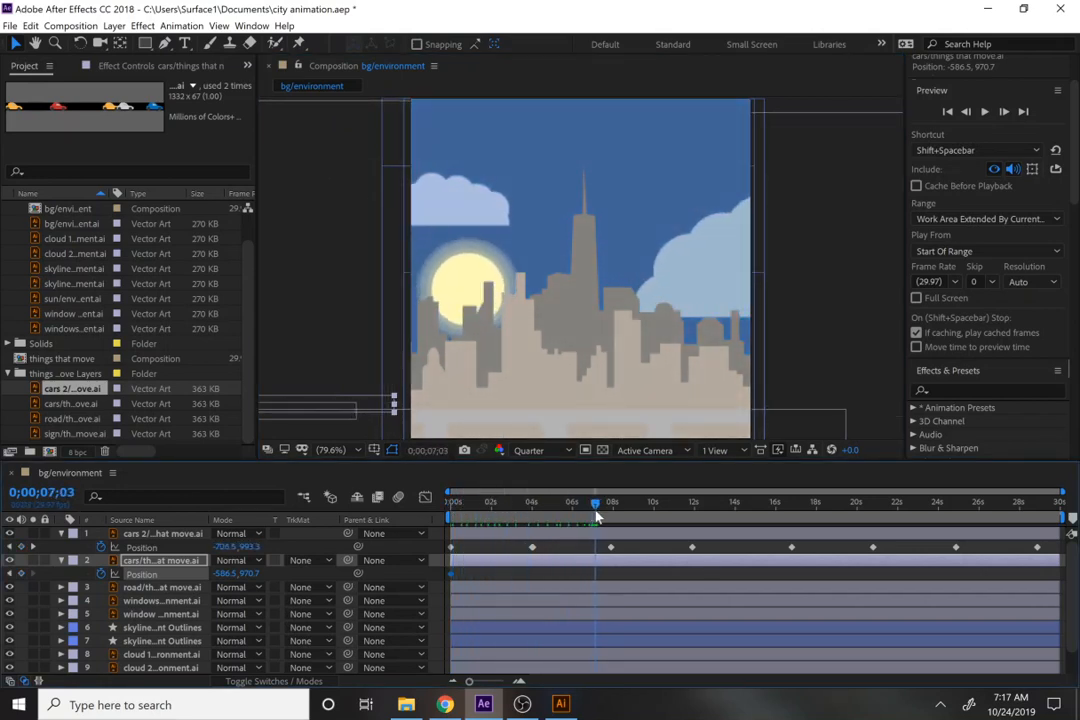
{"action": "left_click_drag", "start_coordinate": [390, 411], "coordinate": [790, 404]}
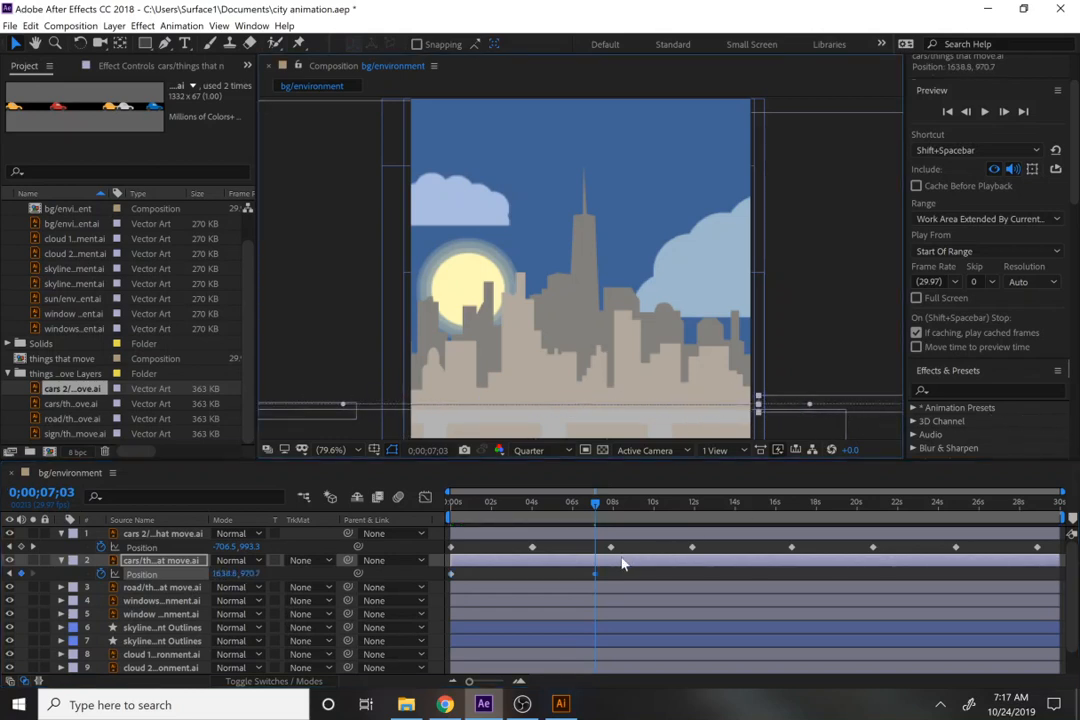
Add a position keyframe at 0;00;07;04 that returns the cars layer to about -592.7, 970.7, and preview the animation from the start.
{"action": "key", "text": "Page_Down"}
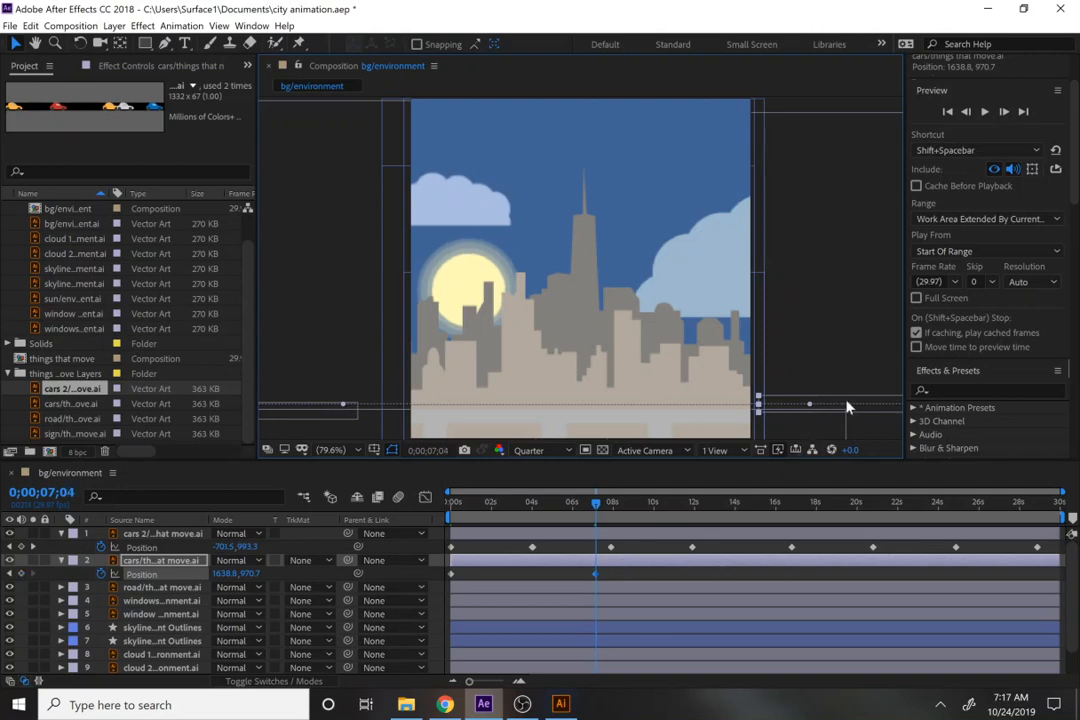
{"action": "left_click_drag", "start_coordinate": [846, 407], "coordinate": [371, 404]}
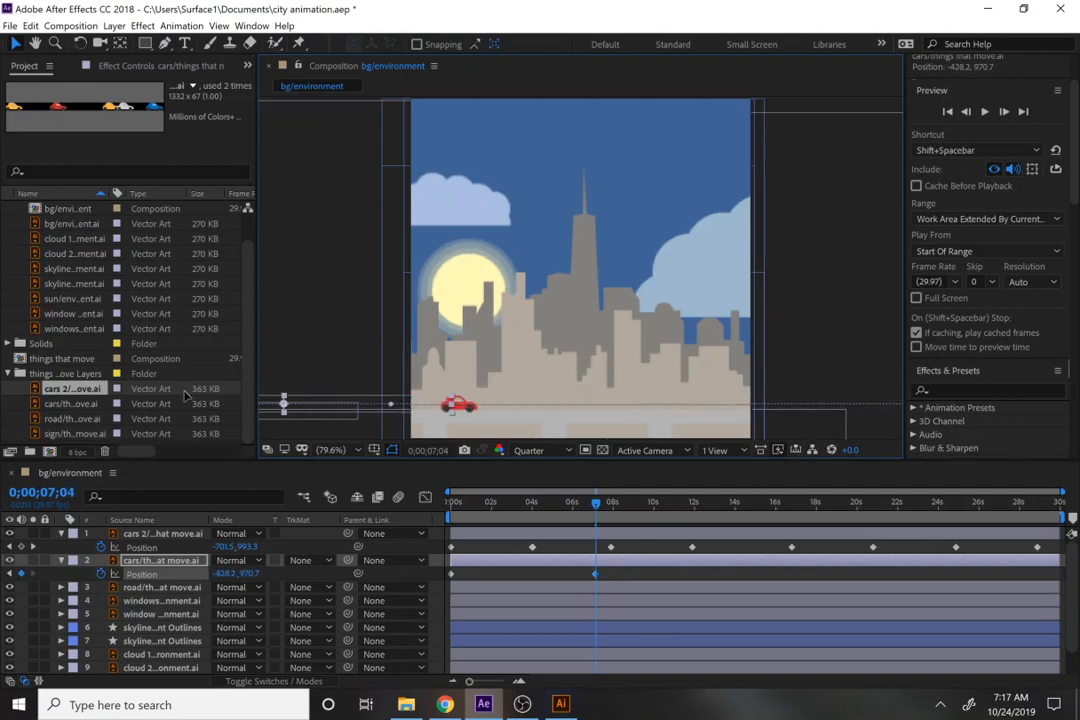
{"action": "left_click_drag", "start_coordinate": [184, 396], "coordinate": [146, 397]}
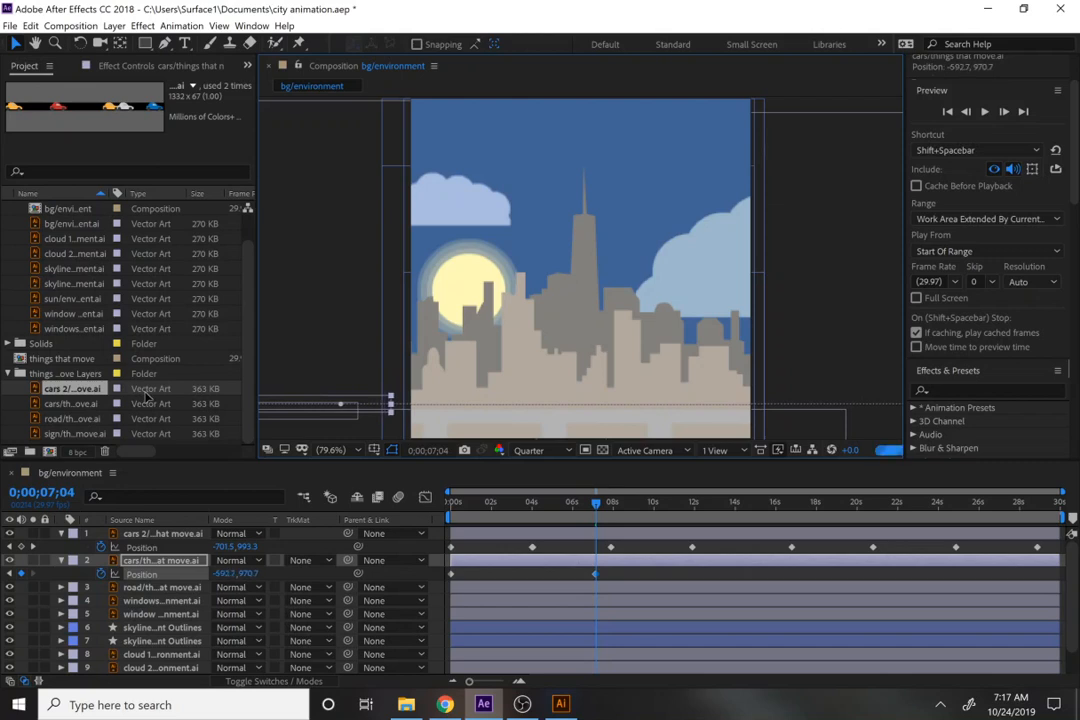
{"action": "left_click_drag", "start_coordinate": [463, 505], "coordinate": [430, 505]}
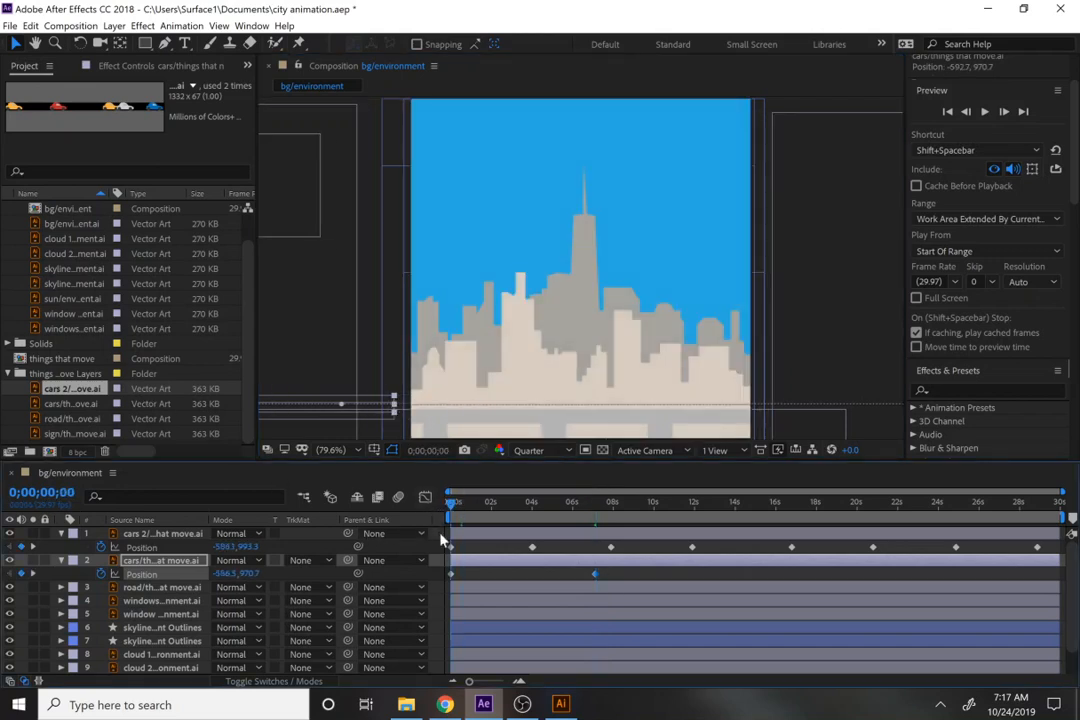
{"action": "key", "text": "space"}
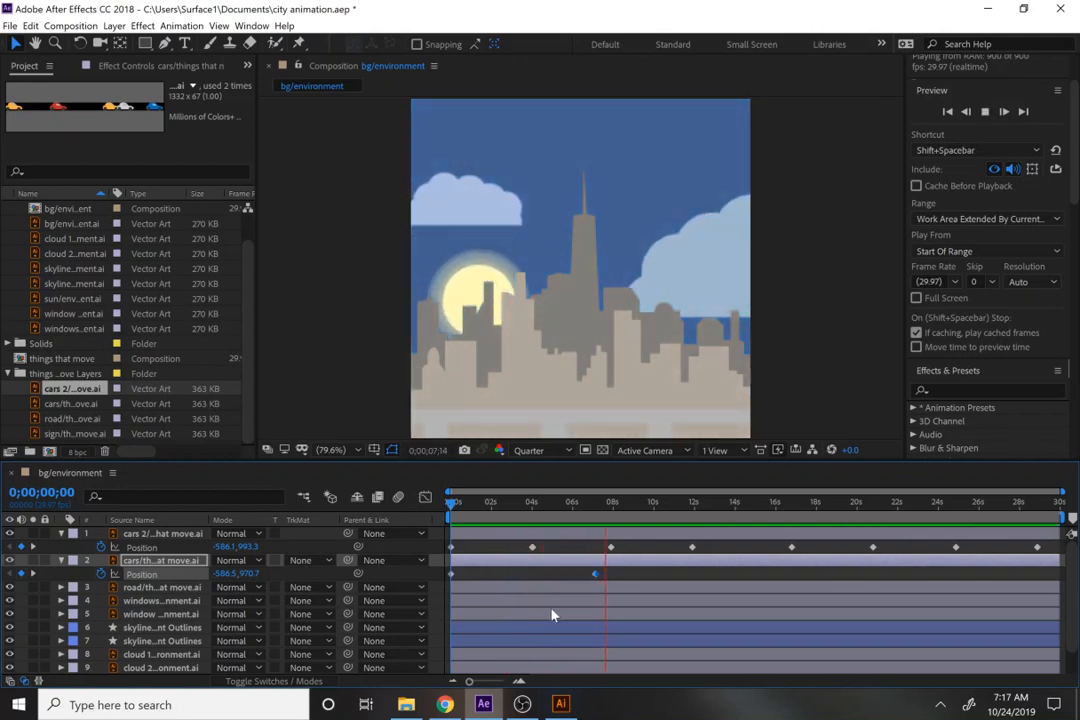
{"action": "key", "text": "space"}
Paste copies of the cars layer's three position keyframes at 0;00;10;14 and 0;00;20;02, and return to the start of the timeline.
{"action": "left_click", "coordinate": [631, 579]}
{"action": "left_click_drag", "start_coordinate": [631, 579], "coordinate": [450, 581]}
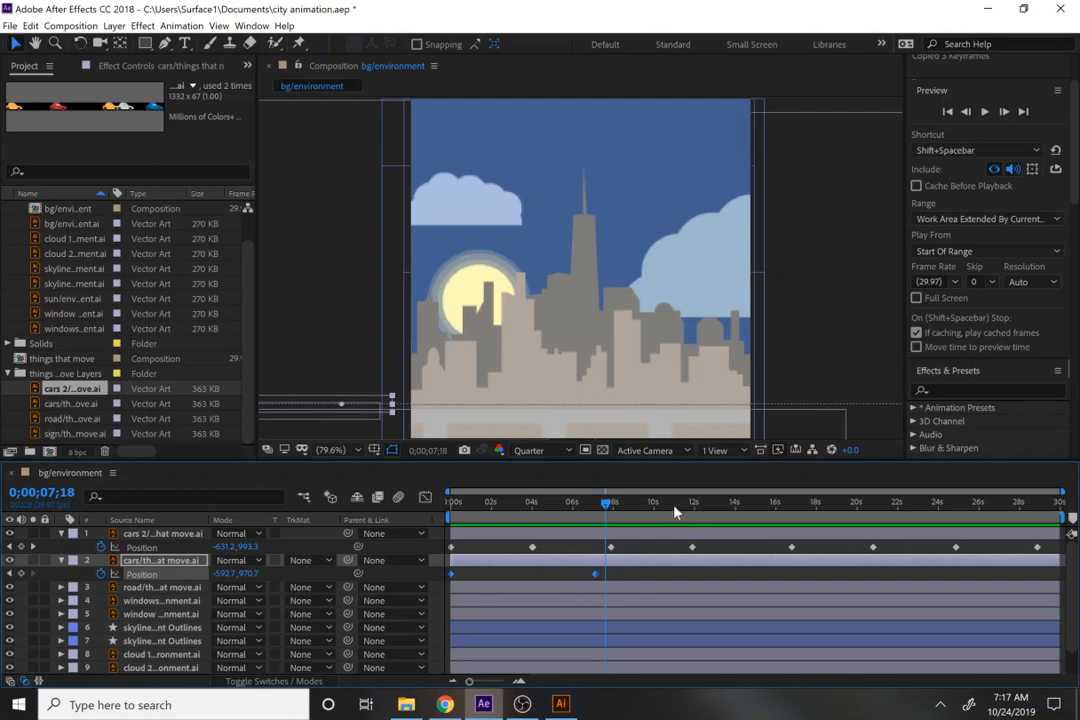
{"action": "left_click_drag", "start_coordinate": [672, 505], "coordinate": [663, 505]}
{"action": "key", "text": "ctrl+v"}
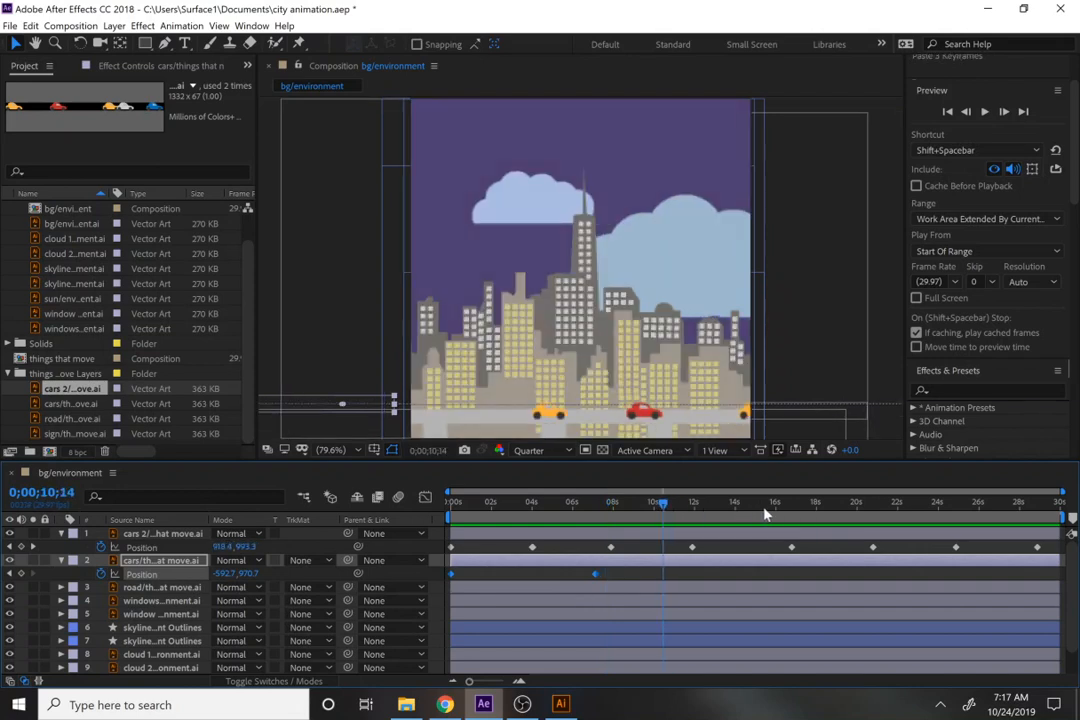
{"action": "left_click_drag", "start_coordinate": [911, 509], "coordinate": [858, 514]}
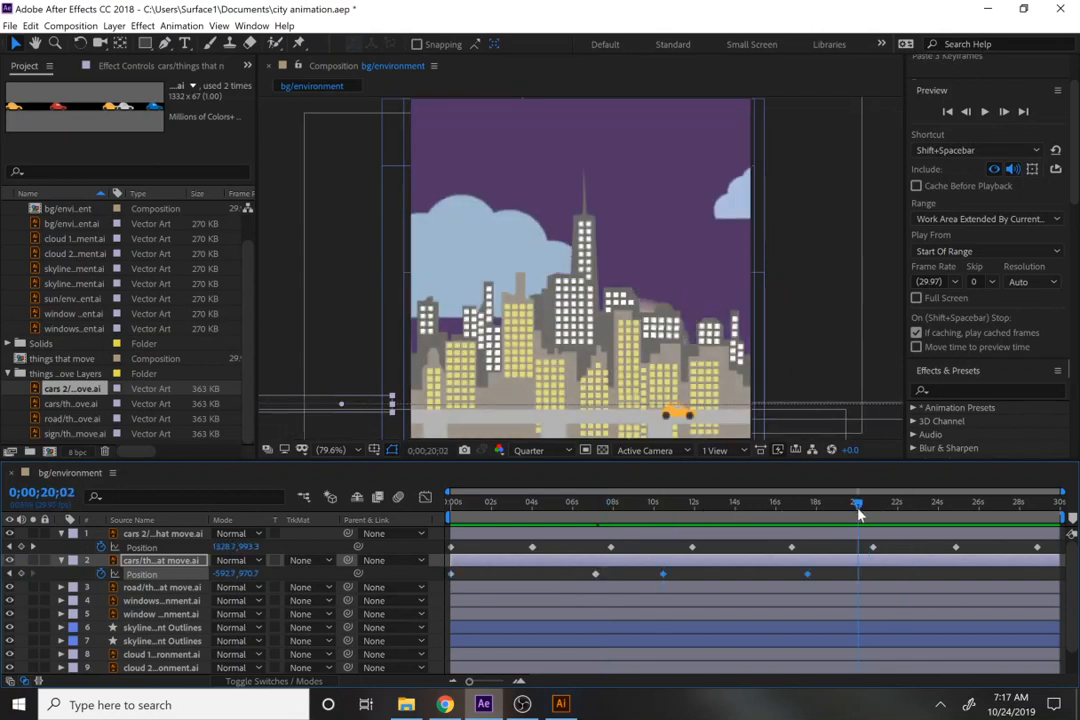
{"action": "key", "text": "ctrl+v"}
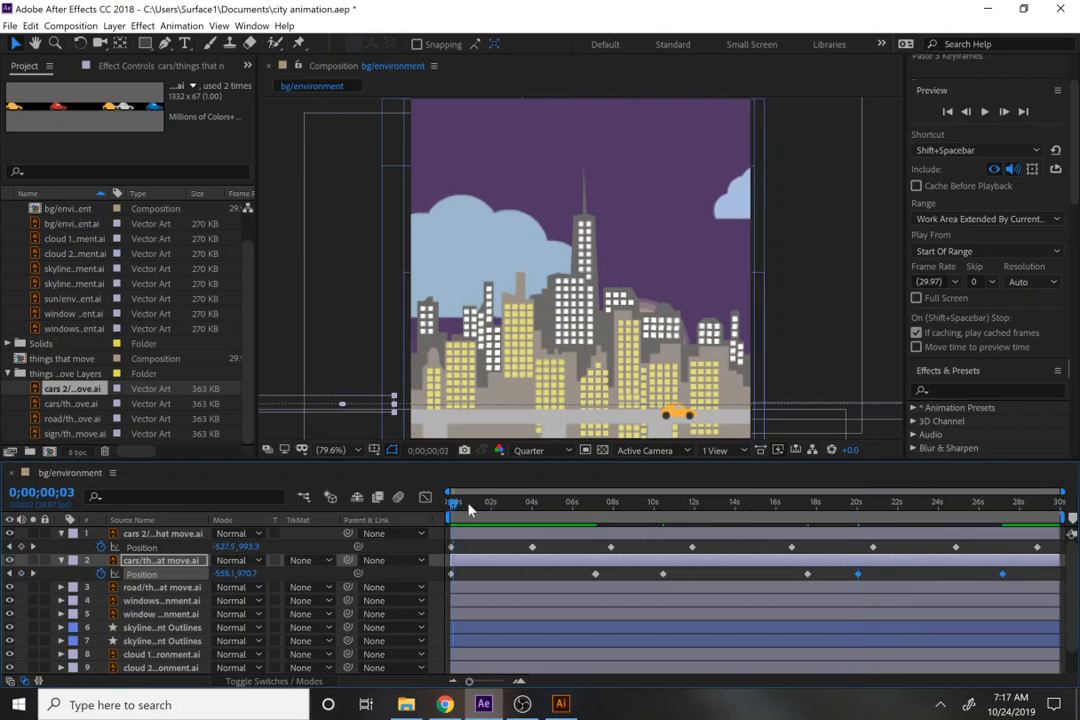
{"action": "left_click_drag", "start_coordinate": [470, 510], "coordinate": [424, 516]}
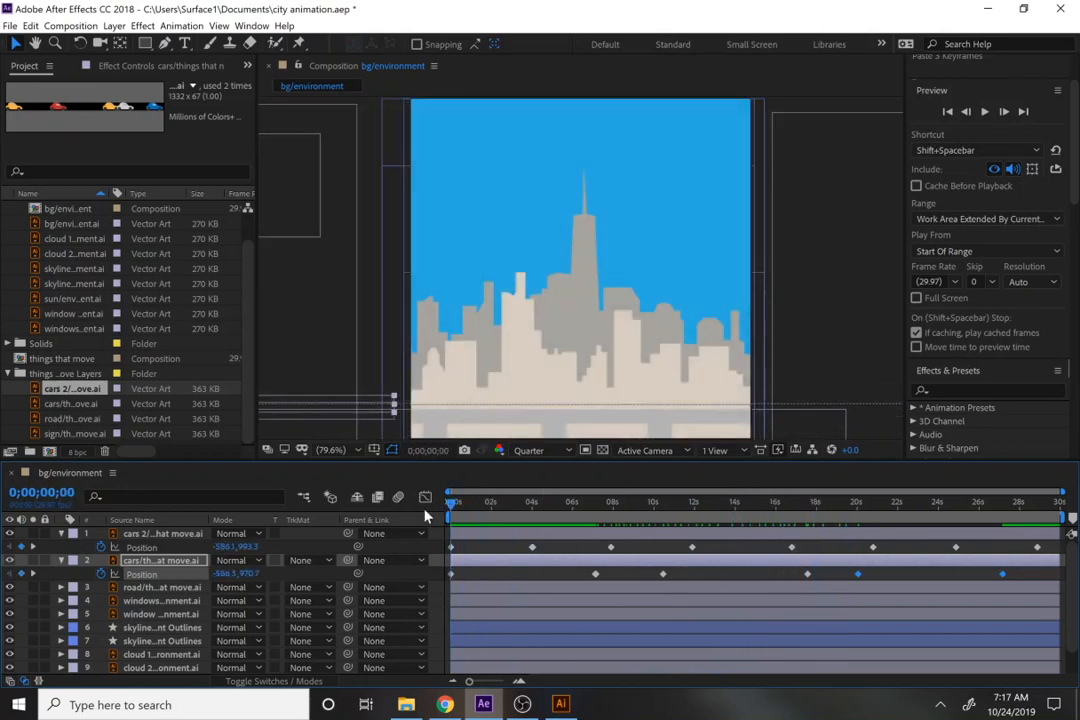
Add the sign artwork to the composition directly below the road layer and scale it to 71%.
{"action": "left_click", "coordinate": [75, 434]}
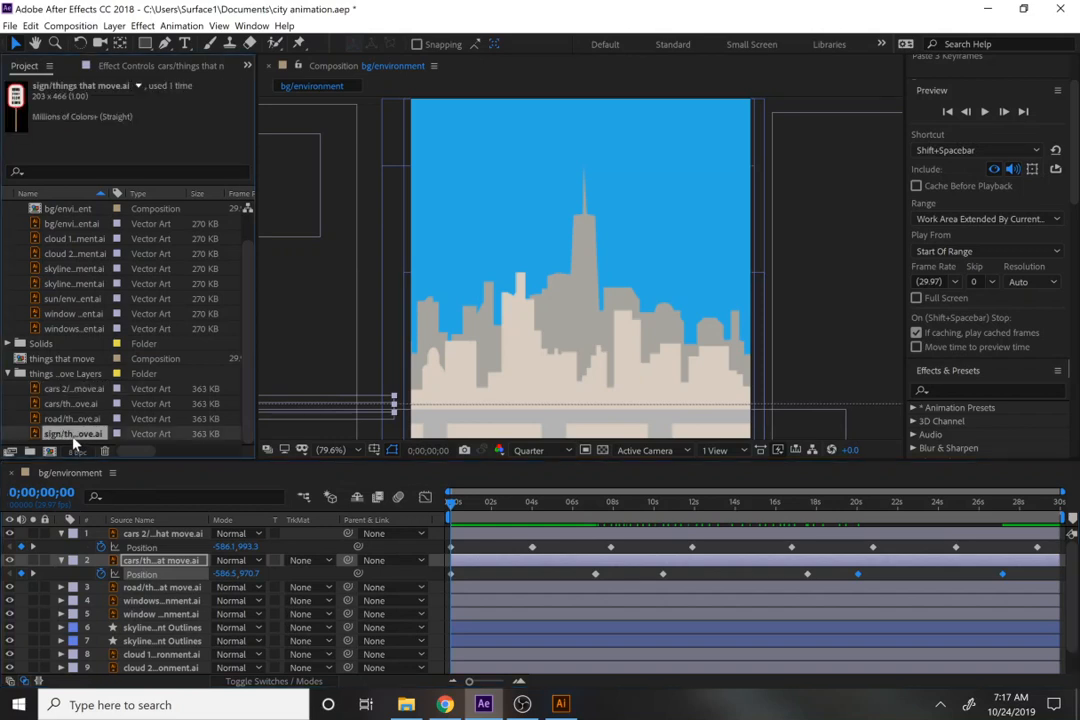
{"action": "left_click_drag", "start_coordinate": [76, 440], "coordinate": [176, 601]}
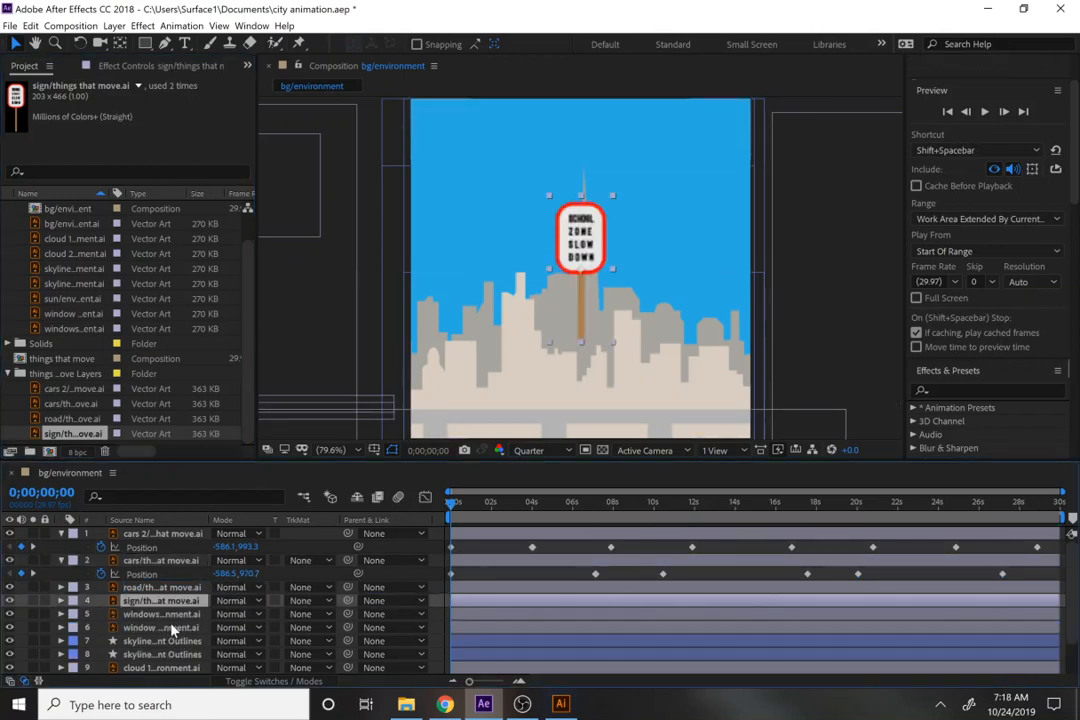
{"action": "key", "text": "s"}
{"action": "left_click_drag", "start_coordinate": [236, 615], "coordinate": [213, 614]}
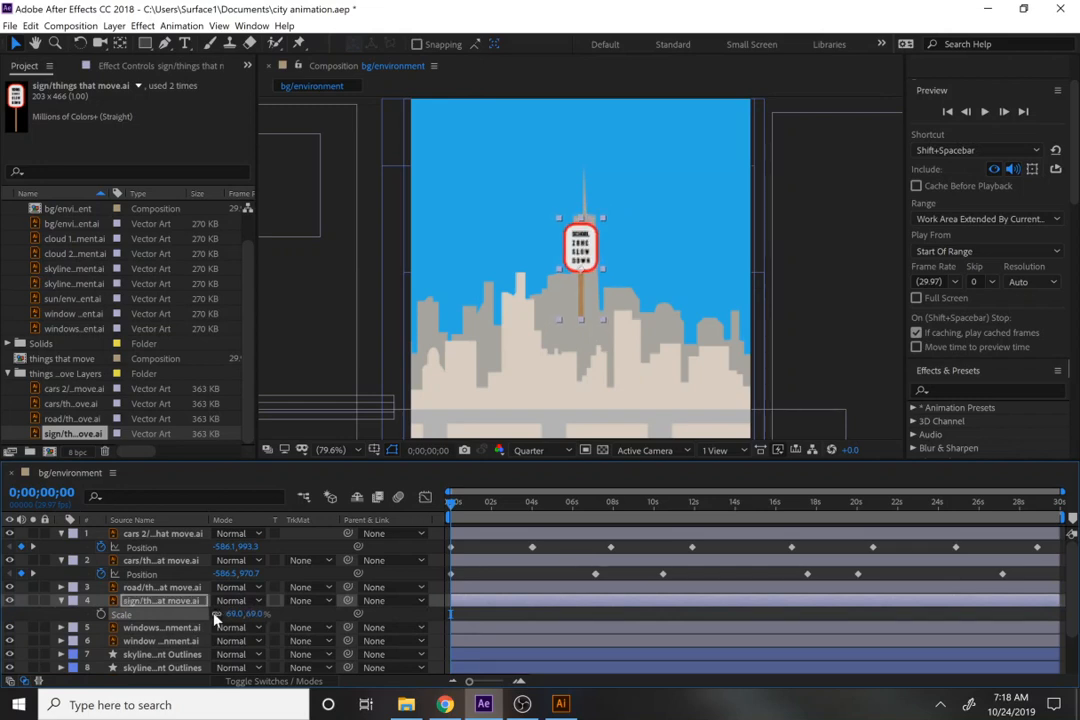
{"action": "left_click_drag", "start_coordinate": [232, 616], "coordinate": [237, 621]}
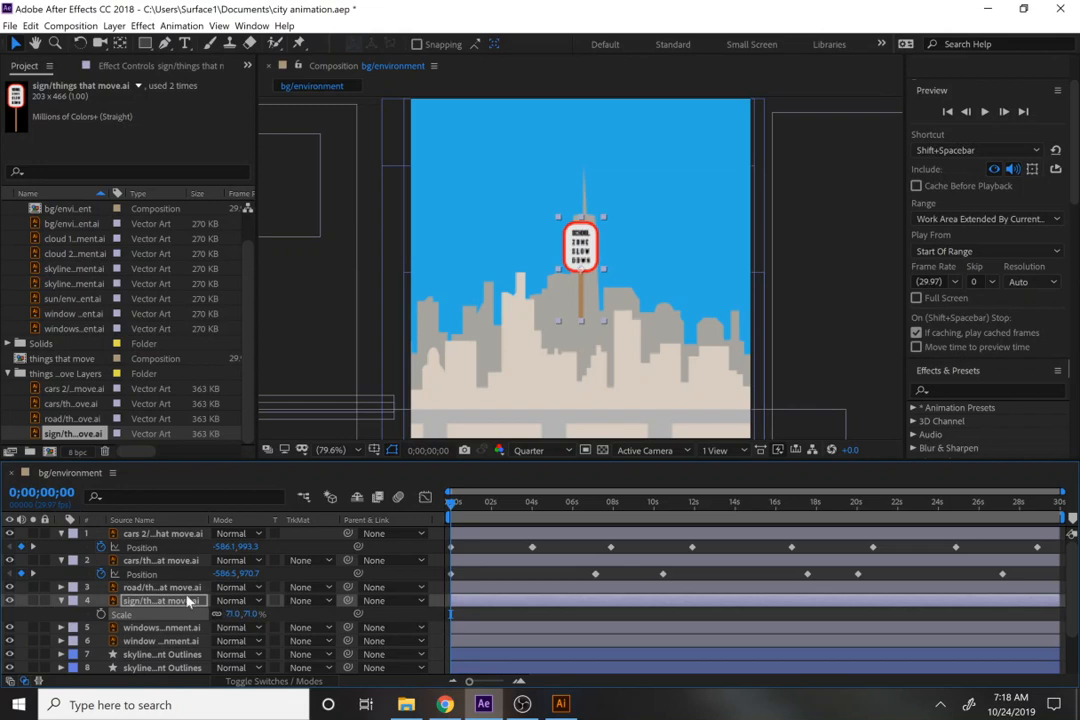
Lower the sign to position 540, 851 and move its anchor point to the base of the post.
{"action": "key", "text": "p"}
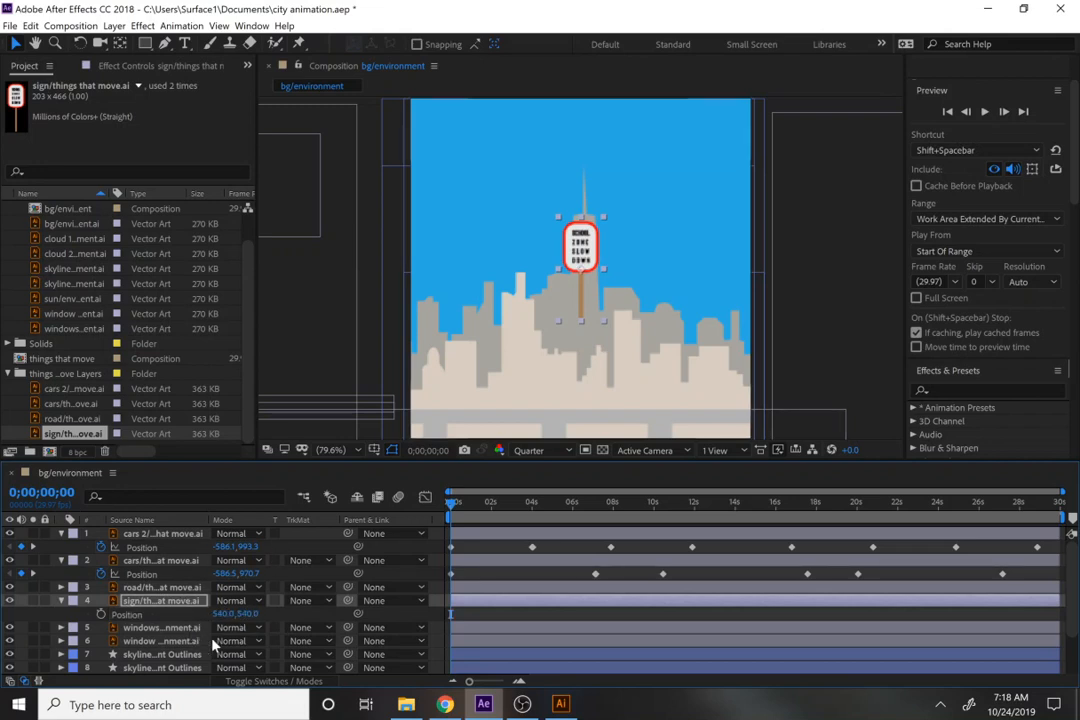
{"action": "left_click_drag", "start_coordinate": [240, 620], "coordinate": [469, 636]}
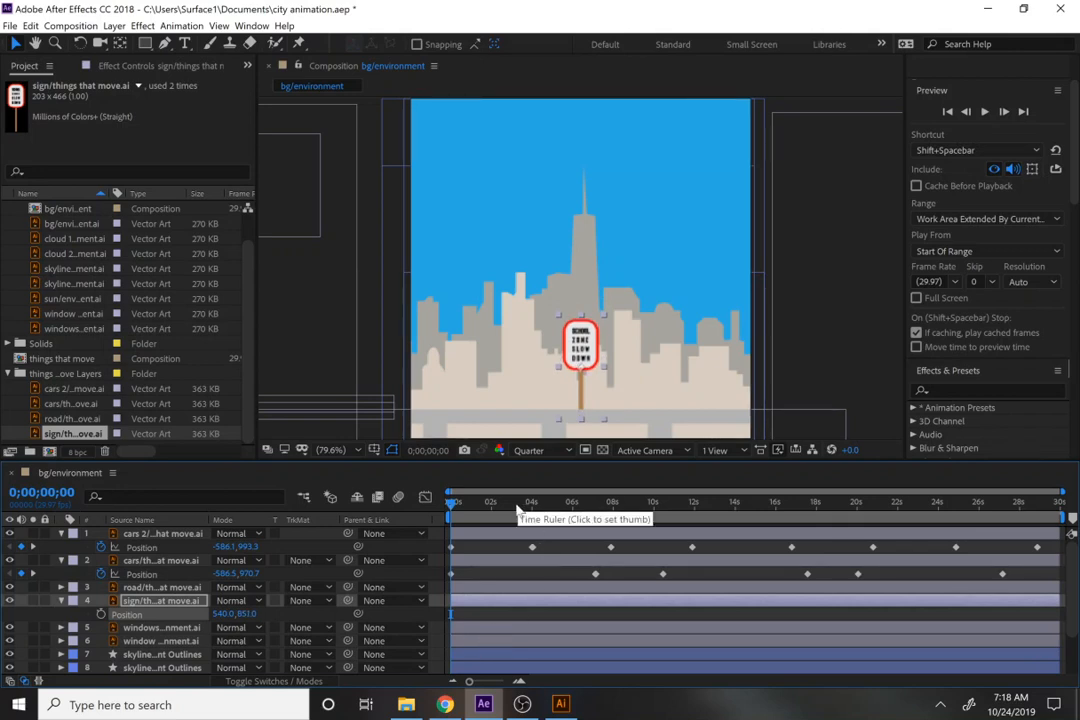
{"action": "left_click_drag", "start_coordinate": [510, 504], "coordinate": [422, 517]}
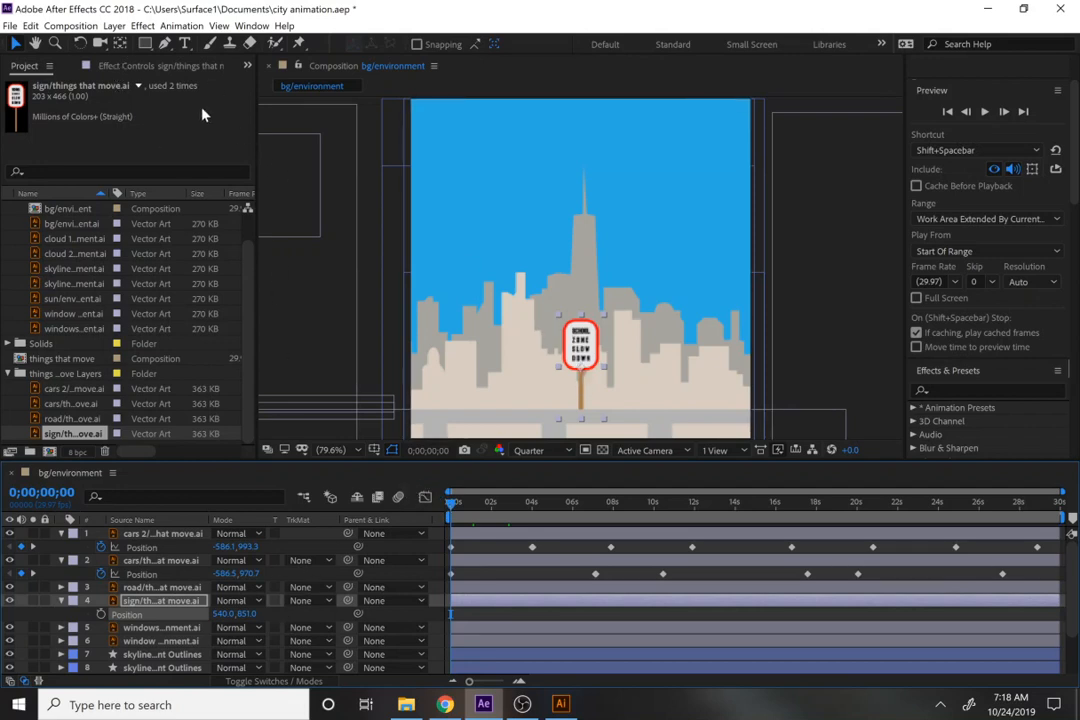
{"action": "left_click", "coordinate": [120, 45]}
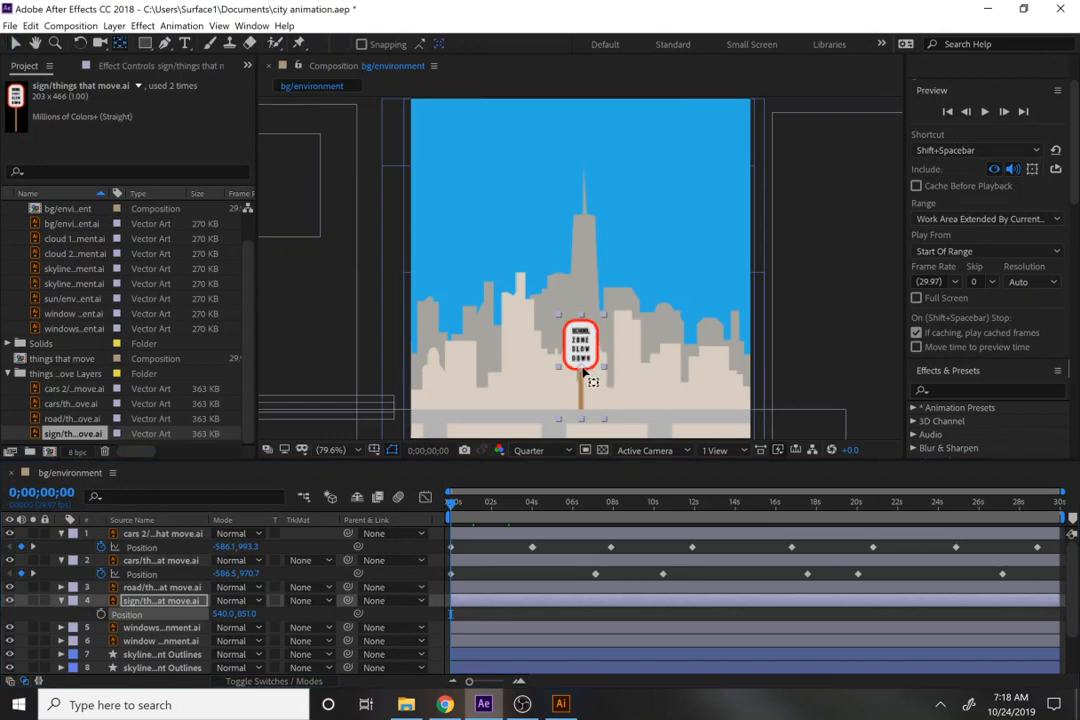
{"action": "left_click_drag", "start_coordinate": [584, 372], "coordinate": [583, 425]}
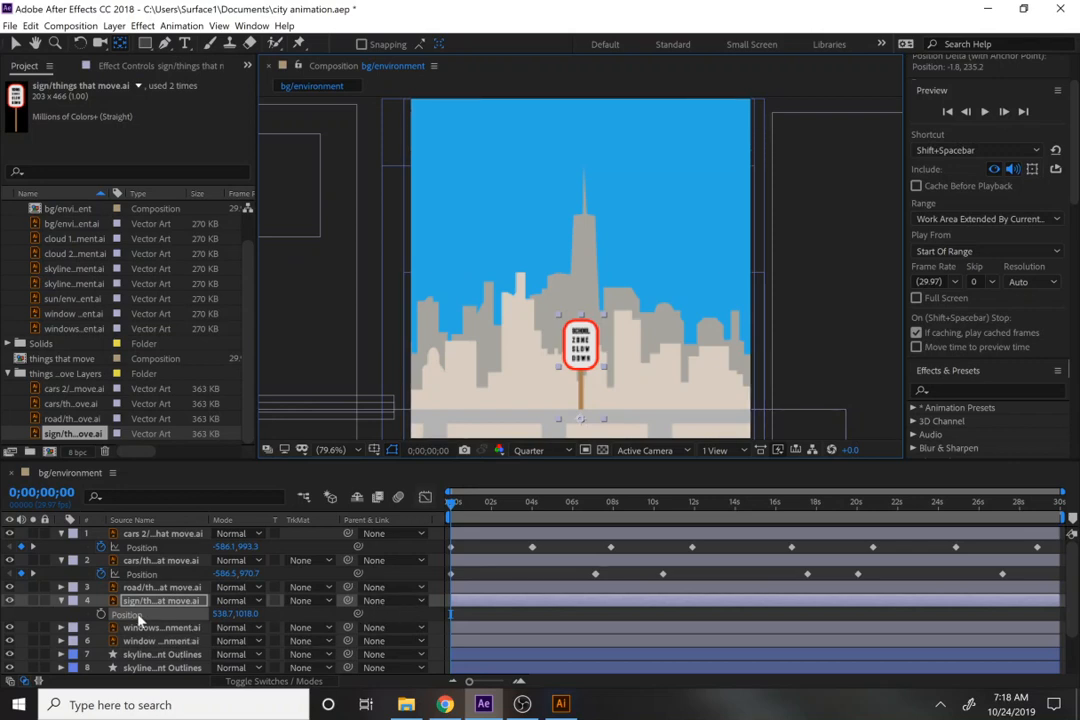
Keyframe the sign's rotation at 0° at 0;00;01;19 and 11° at 0;00;02;12.
{"action": "key", "text": "r"}
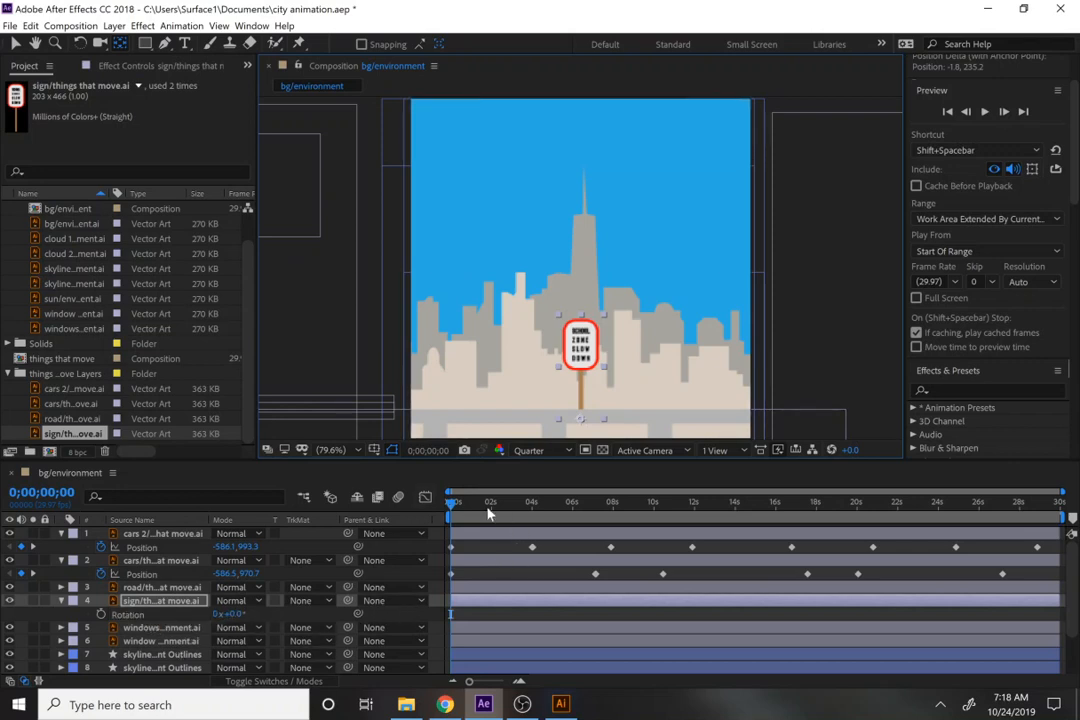
{"action": "mouse_move", "coordinate": [477, 510]}
{"action": "left_mouse_down"}
{"action": "mouse_move", "coordinate": [519, 505]}
{"action": "mouse_move", "coordinate": [485, 508]}
{"action": "left_mouse_up"}
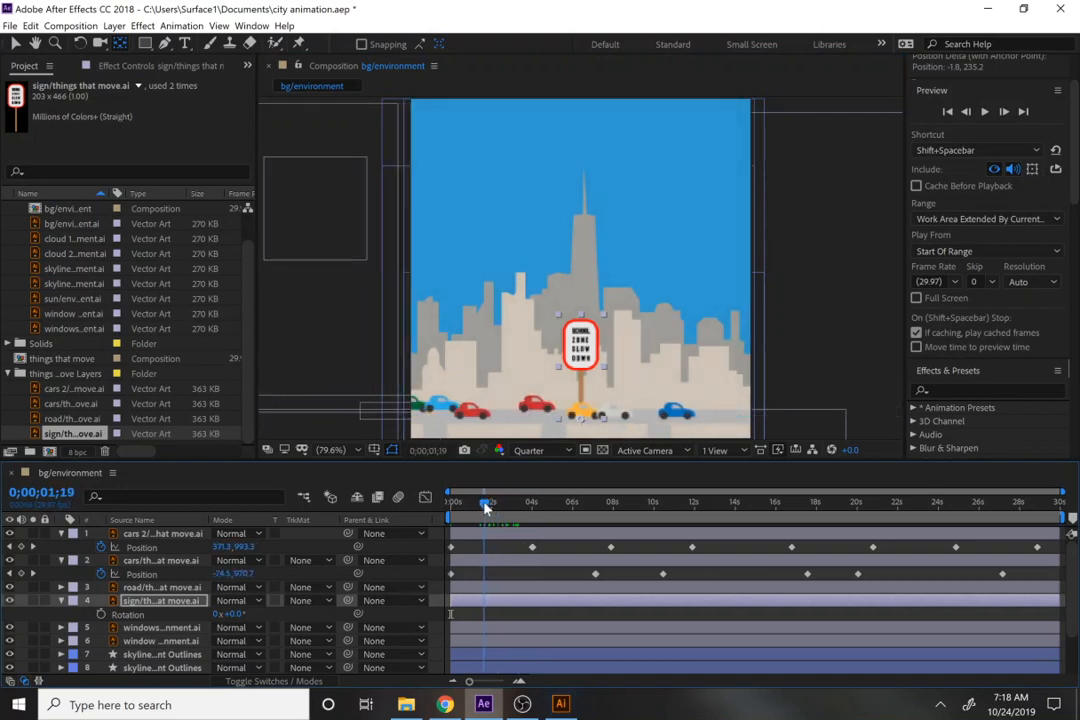
{"action": "left_click", "coordinate": [100, 614]}
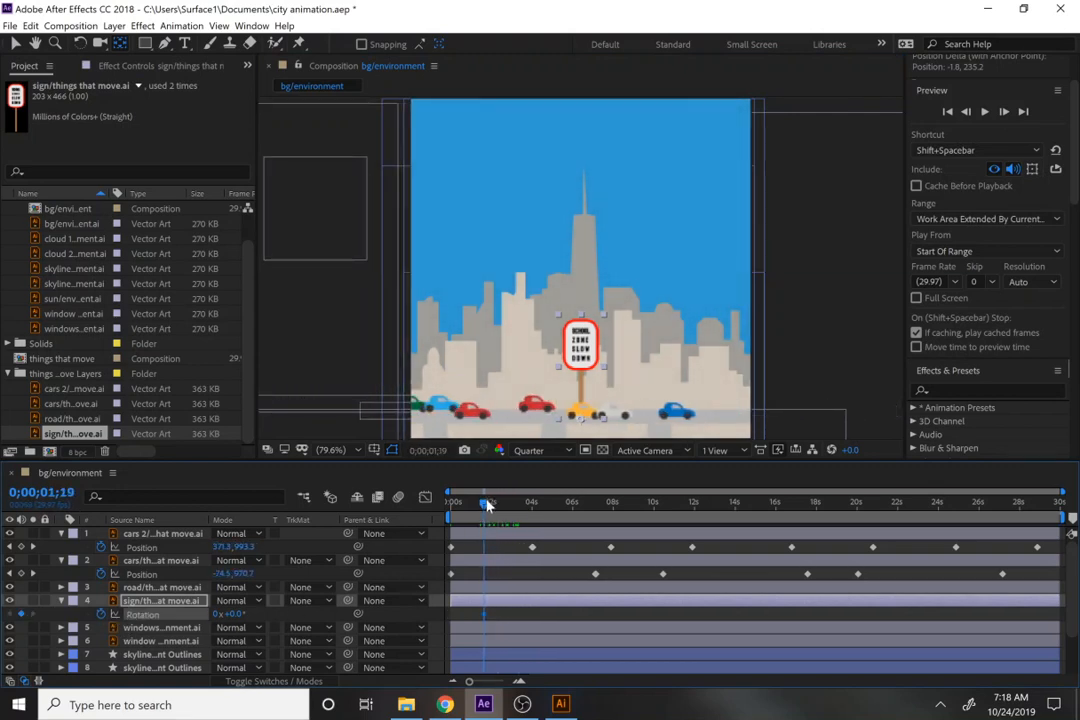
{"action": "left_click_drag", "start_coordinate": [485, 505], "coordinate": [502, 508]}
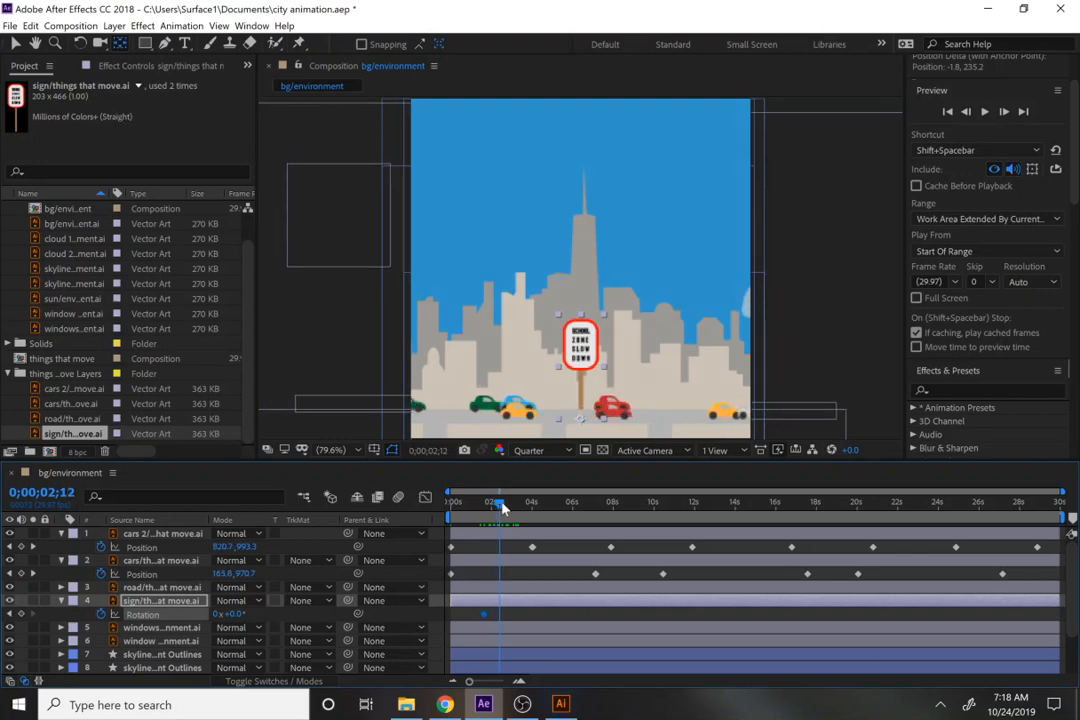
{"action": "left_click_drag", "start_coordinate": [230, 614], "coordinate": [241, 614]}
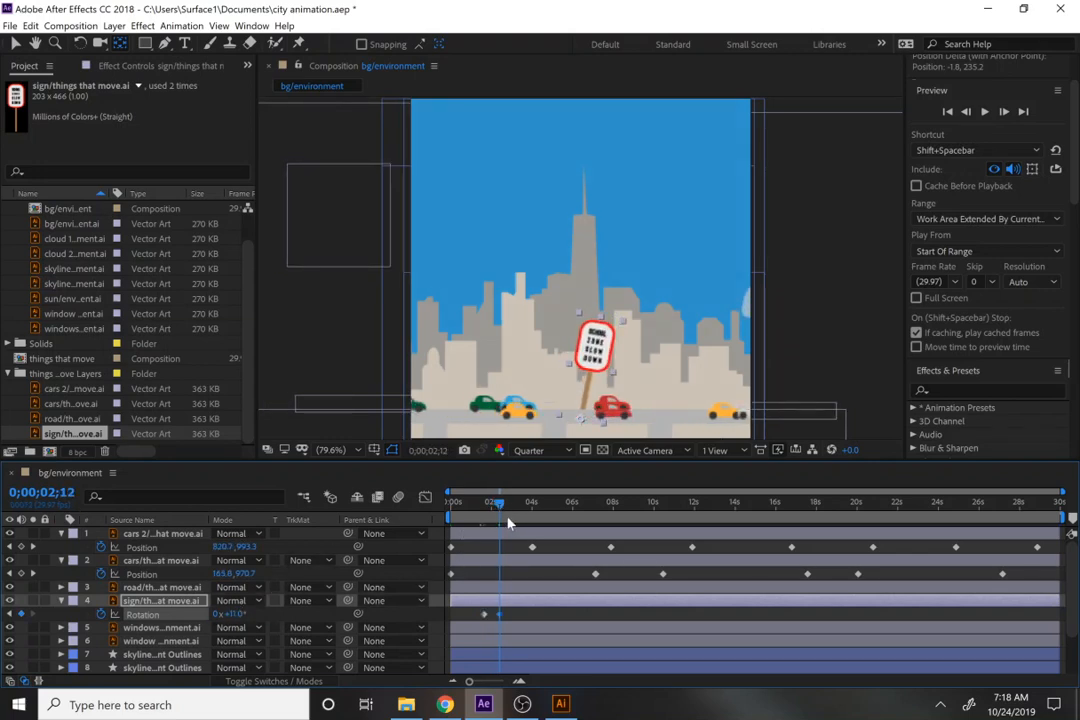
Add sign rotation keyframes of -10° at 0;00;03;09 and 0° at 0;00;03;29.
{"action": "left_click_drag", "start_coordinate": [498, 506], "coordinate": [526, 515]}
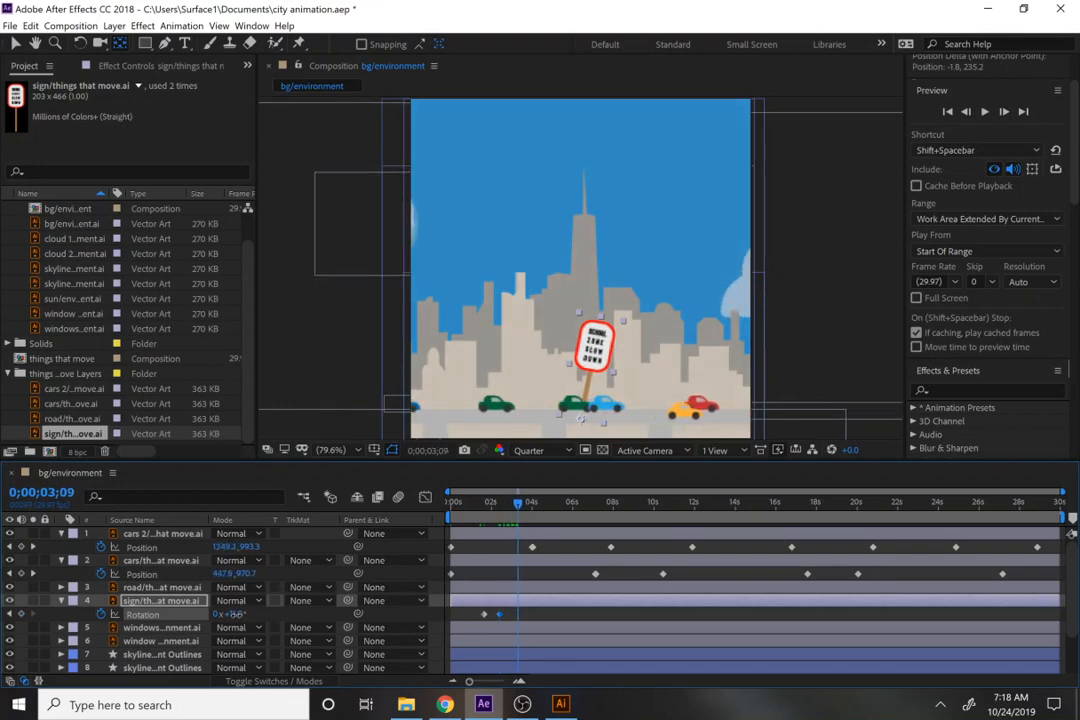
{"action": "left_click_drag", "start_coordinate": [233, 614], "coordinate": [207, 614]}
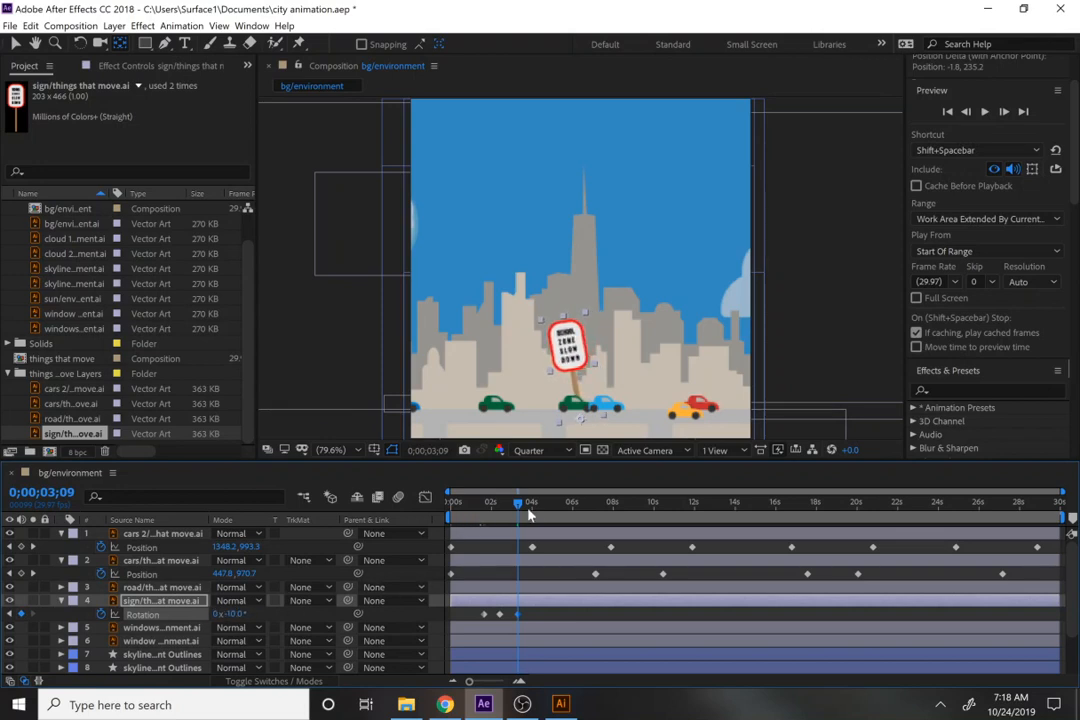
{"action": "left_click_drag", "start_coordinate": [519, 502], "coordinate": [531, 503]}
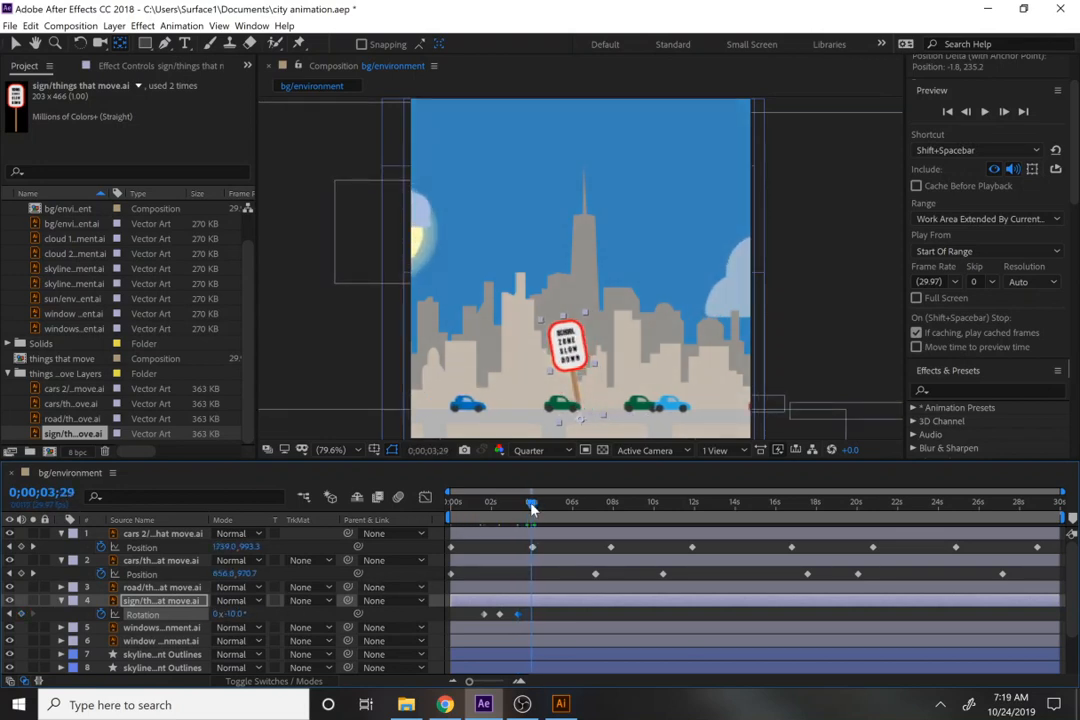
{"action": "left_click", "coordinate": [230, 614]}
{"action": "type", "text": "0"}
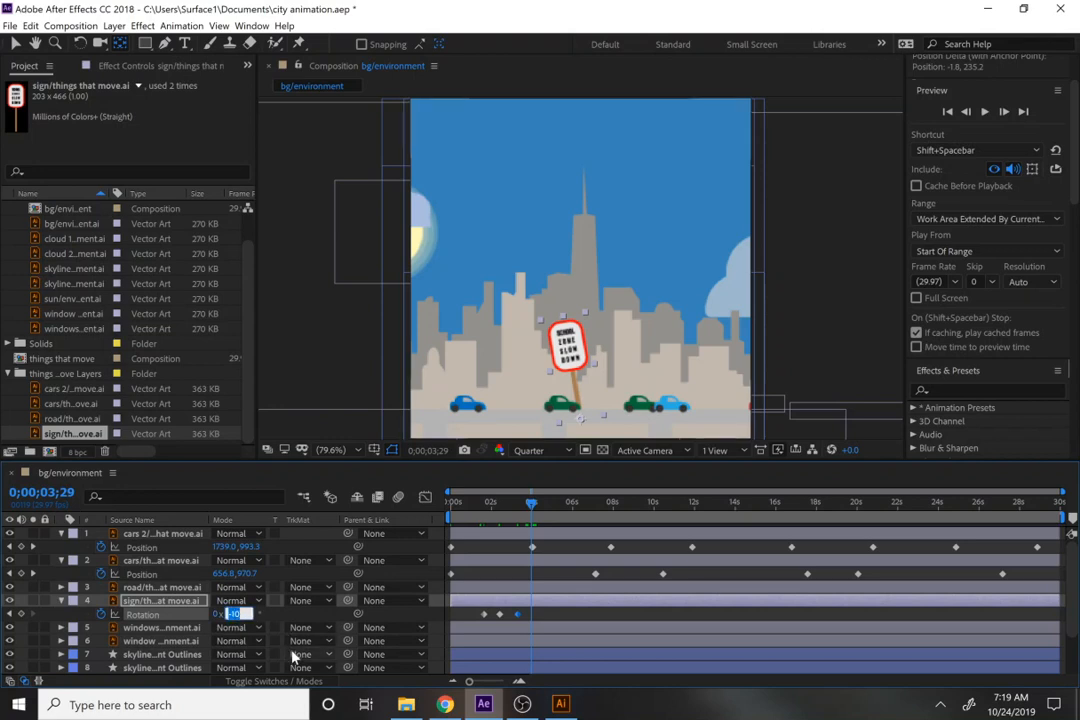
{"action": "key", "text": "Return"}
Apply Easy Ease to all four of the sign's rotation keyframes.
{"action": "left_click_drag", "start_coordinate": [475, 613], "coordinate": [541, 619]}
{"action": "right_click", "coordinate": [519, 620]}
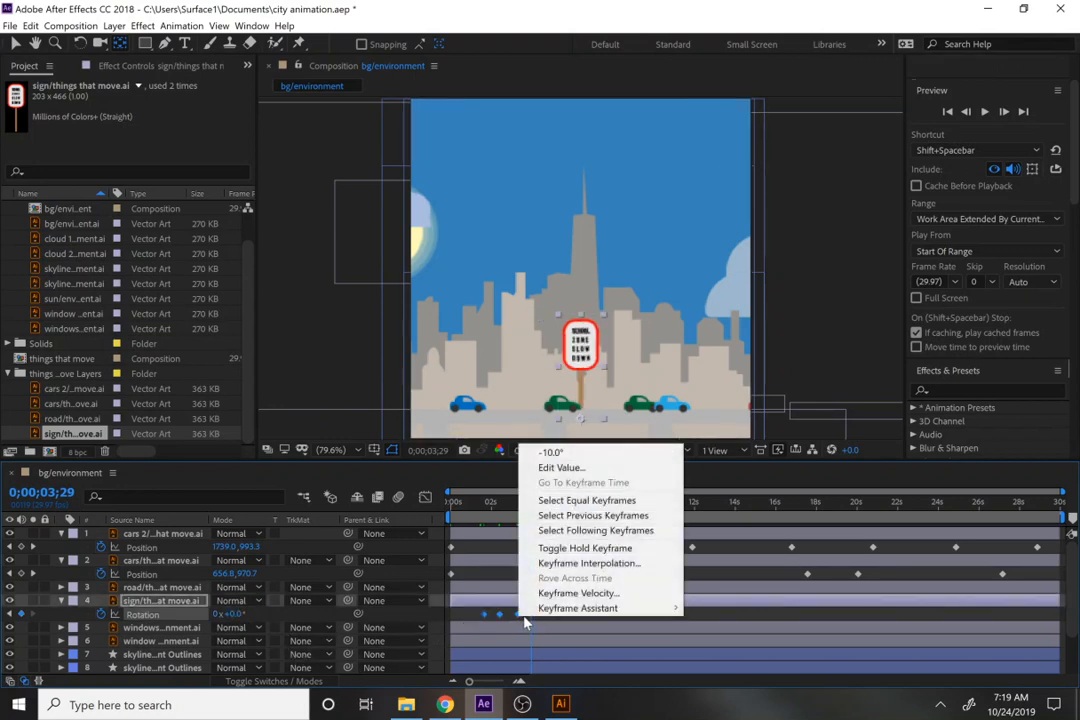
{"action": "mouse_move", "coordinate": [600, 608]}
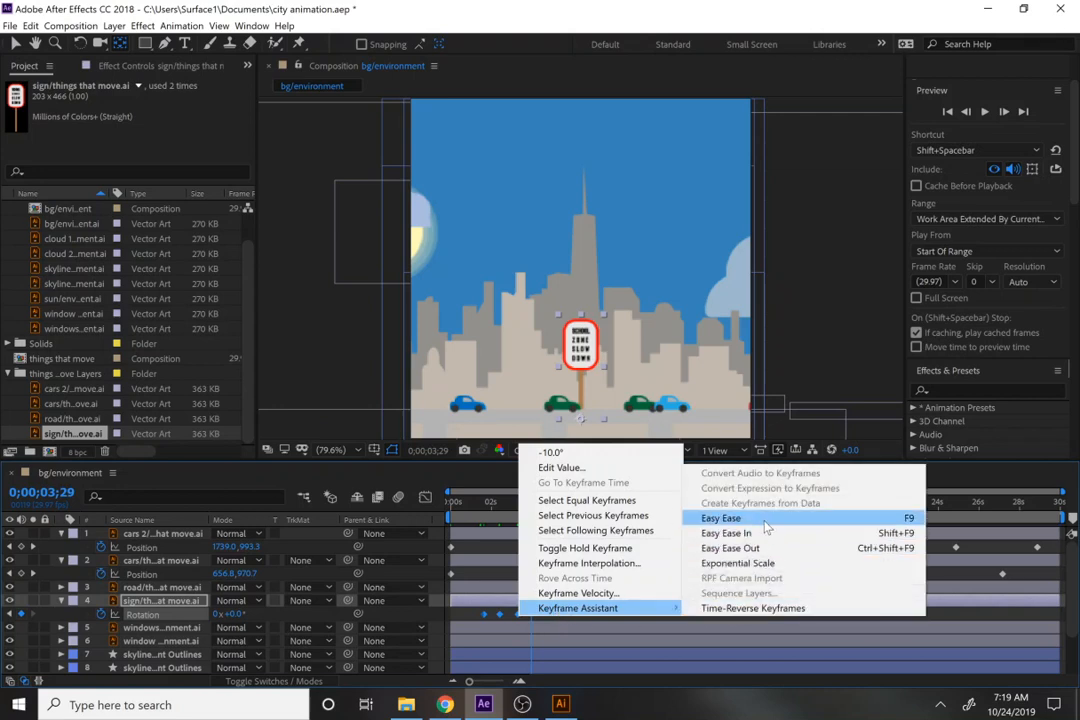
{"action": "left_click", "coordinate": [725, 518]}
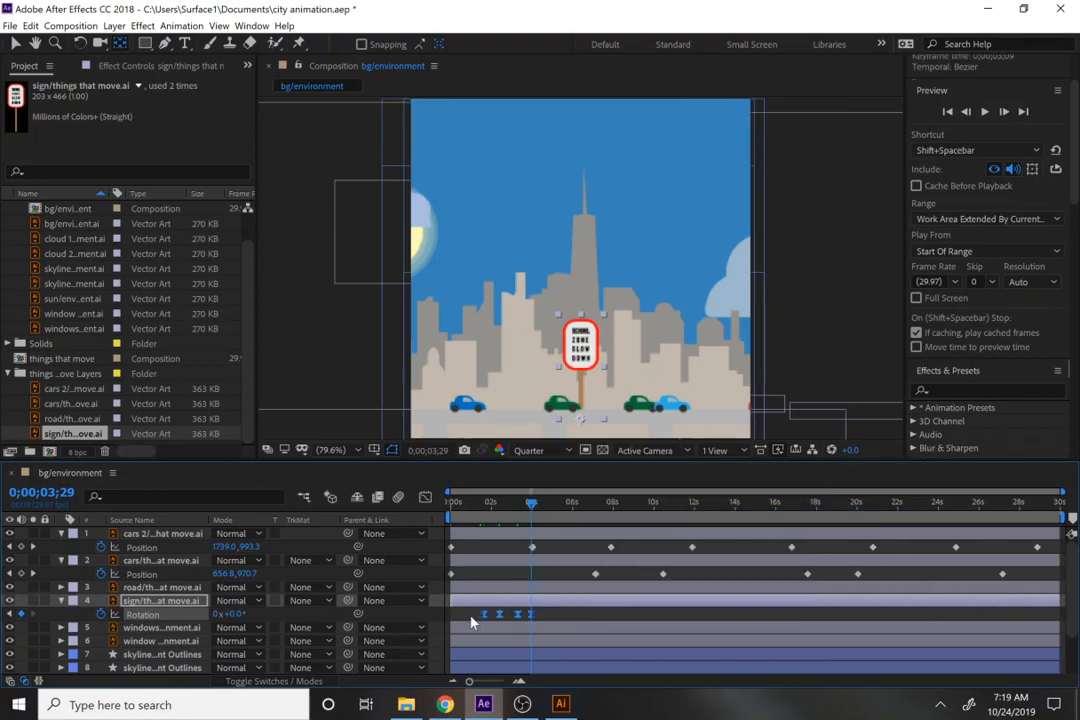
Paste a copy of the sign's four eased rotation keyframes at 0;00;12;21.
{"action": "key", "text": "ctrl+c"}
{"action": "left_click_drag", "start_coordinate": [600, 506], "coordinate": [709, 512]}
{"action": "key", "text": "ctrl+v"}
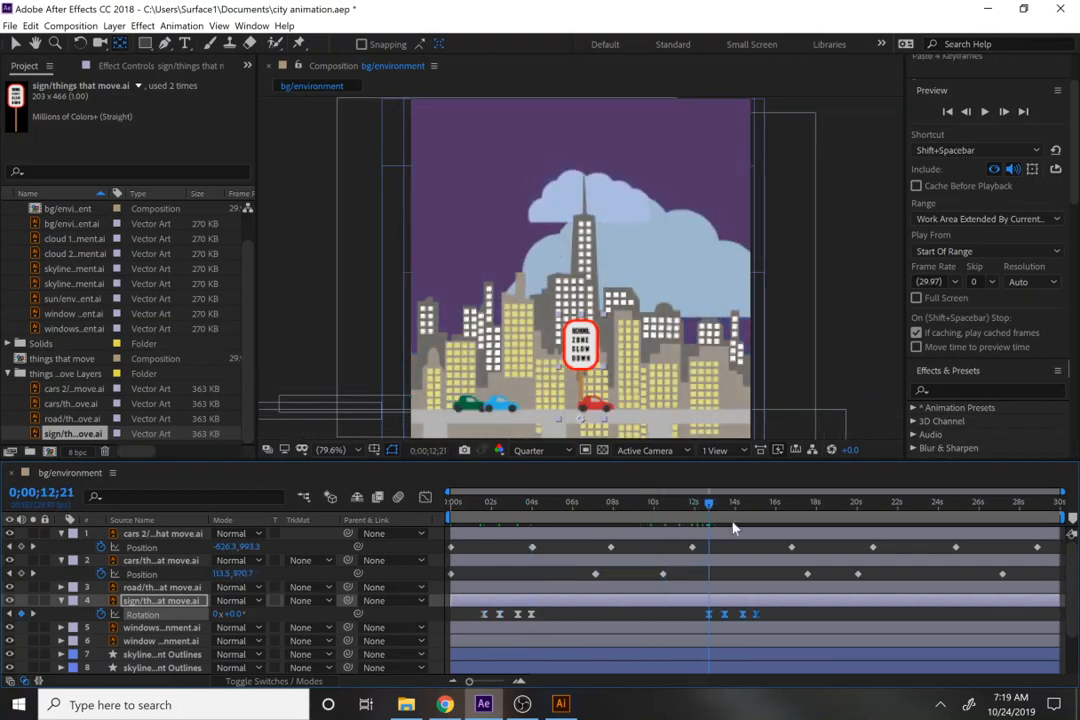
Paste another copy of the sign's four rotation keyframes at 0;00;22;07 and preview the animation from the start.
{"action": "left_click_drag", "start_coordinate": [830, 516], "coordinate": [901, 516]}
{"action": "key", "text": "ctrl+v"}
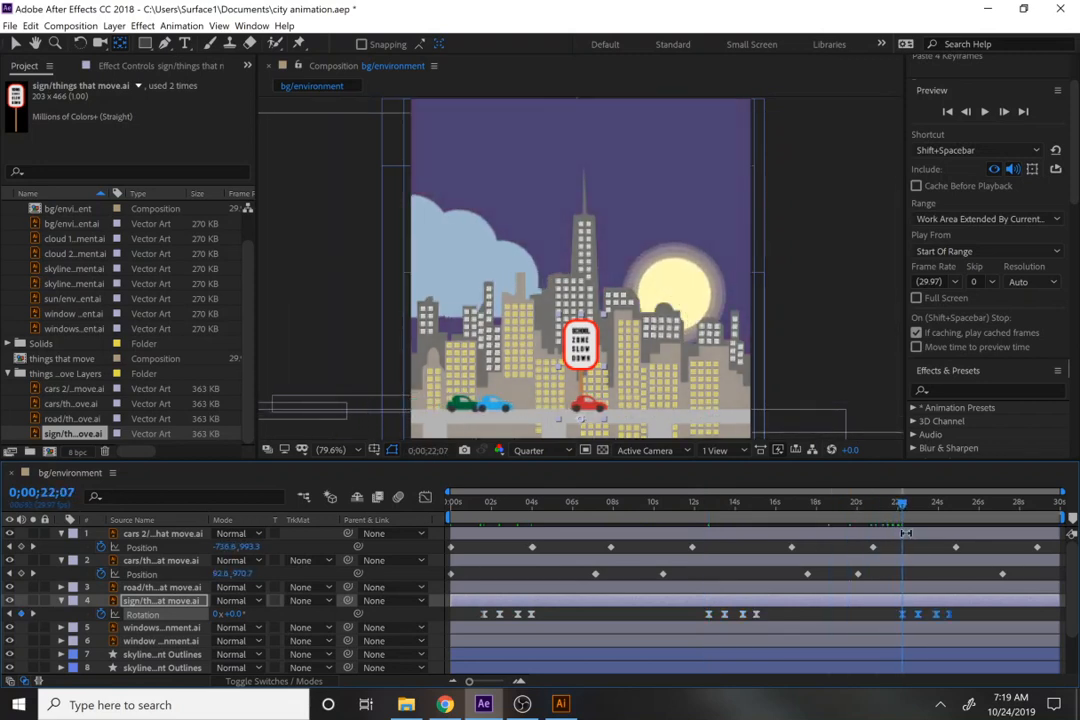
{"action": "left_click_drag", "start_coordinate": [780, 513], "coordinate": [415, 527]}
{"action": "key", "text": "space"}
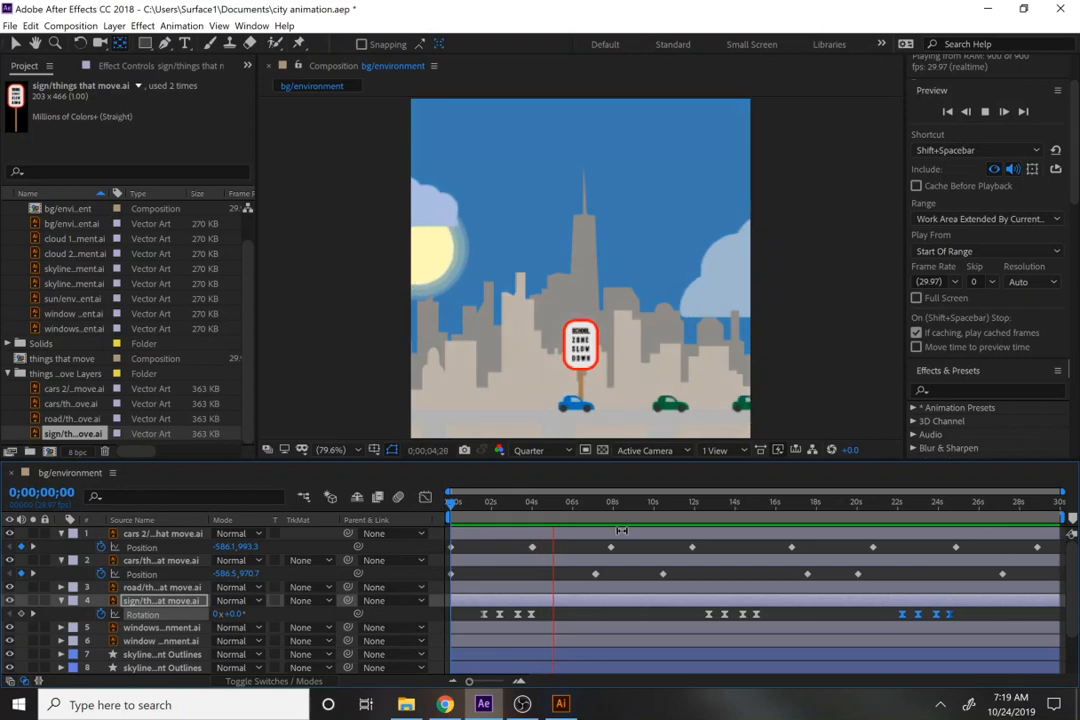
{"action": "key", "text": "space"}
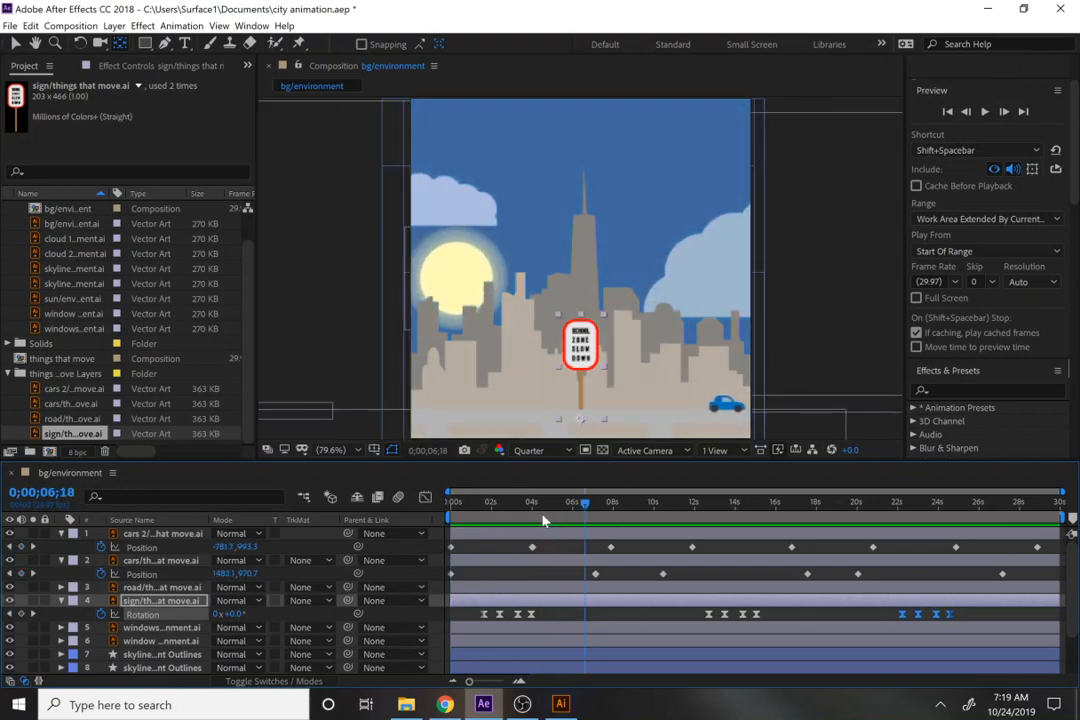
{"action": "left_click", "coordinate": [450, 503]}
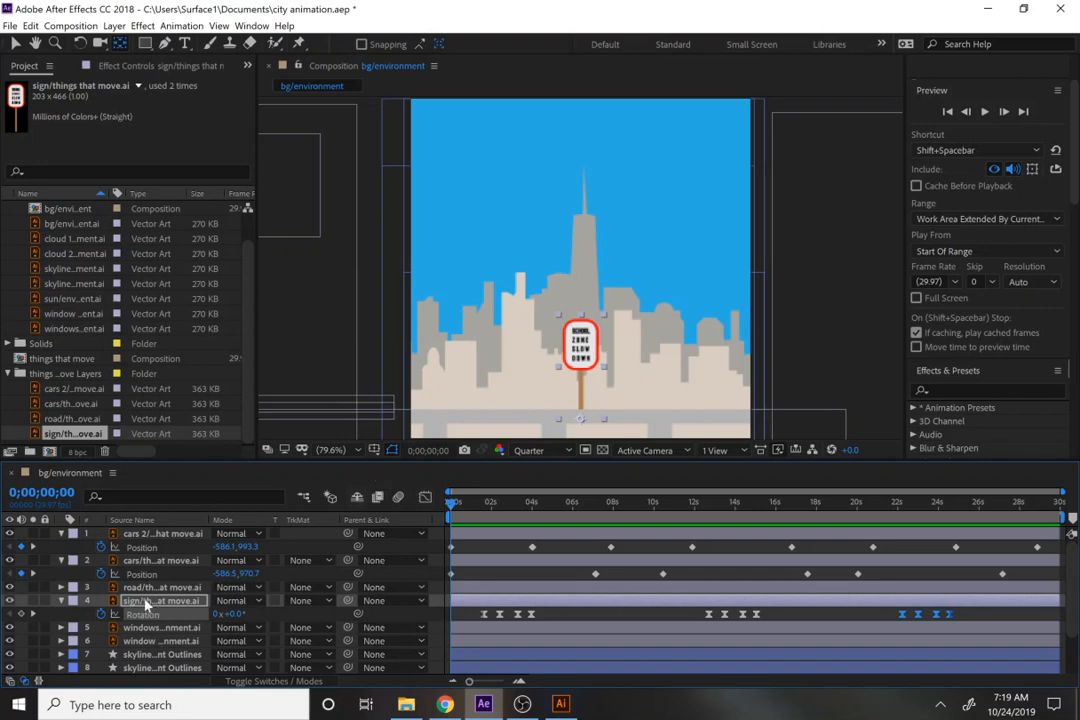
Create a new adjustment layer above the cars 2 layer at the top of the layer stack.
{"action": "left_click", "coordinate": [176, 535]}
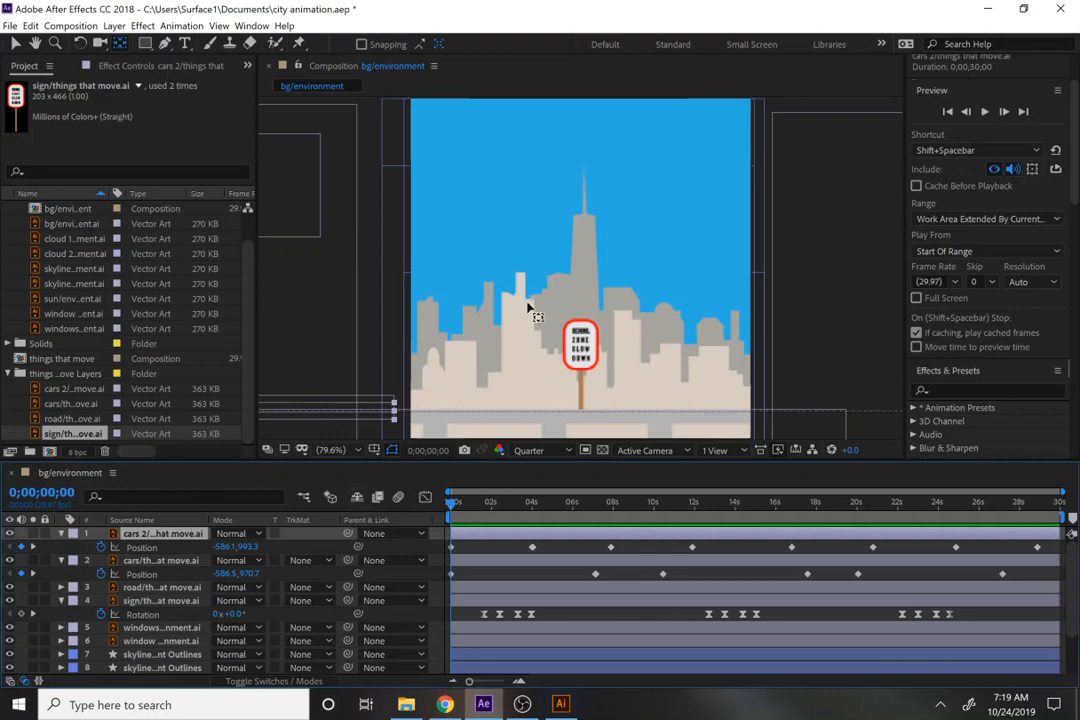
{"action": "left_click", "coordinate": [141, 25]}
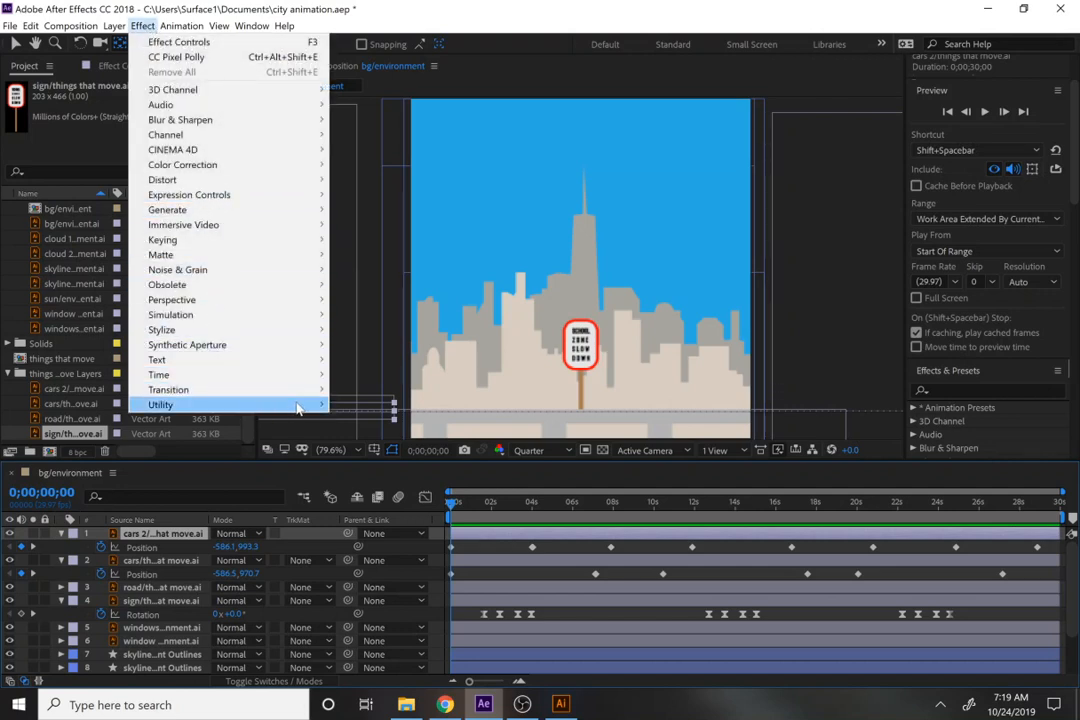
{"action": "mouse_move", "coordinate": [230, 404]}
{"action": "left_click", "coordinate": [187, 536]}
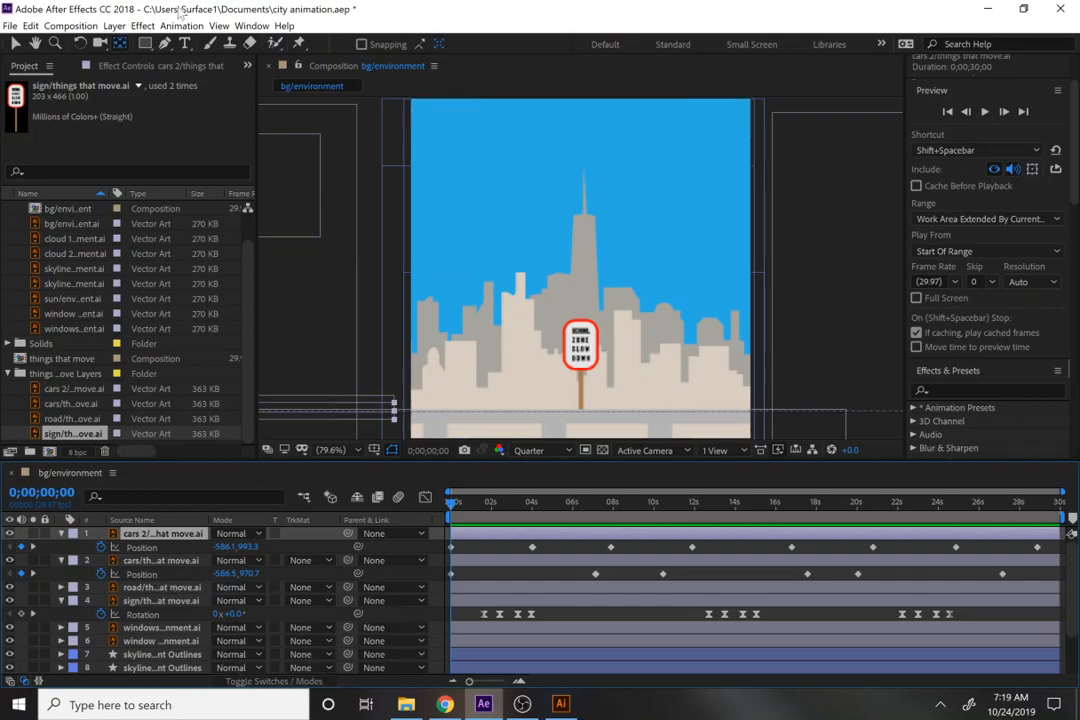
{"action": "left_click", "coordinate": [114, 25]}
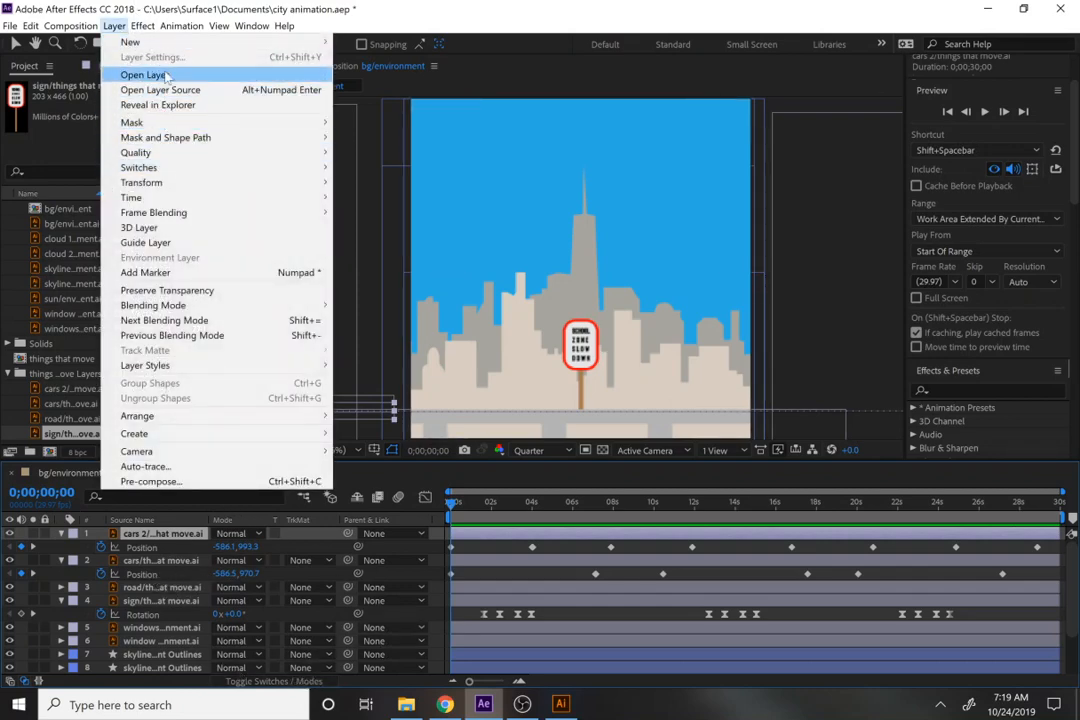
{"action": "mouse_move", "coordinate": [145, 44]}
{"action": "left_click", "coordinate": [387, 132]}
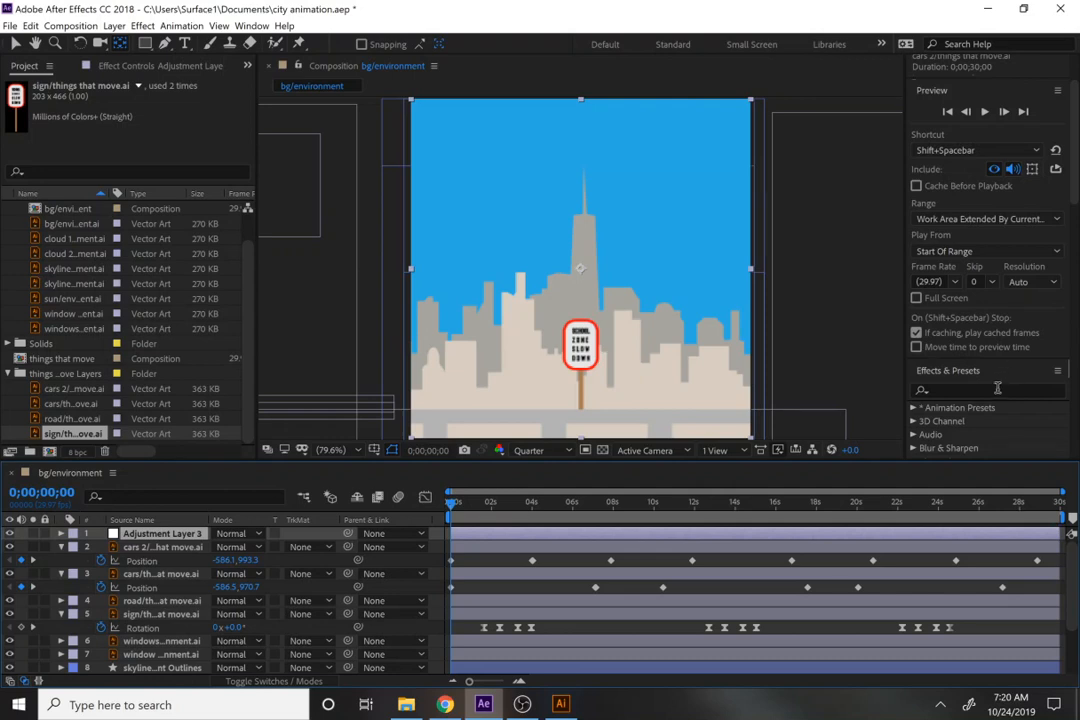
Try the CC Snowfall simulation effect on the new adjustment layer and preview the snow.
{"action": "scroll", "coordinate": [997, 388], "scroll_direction": "down", "scroll_amount": 5}
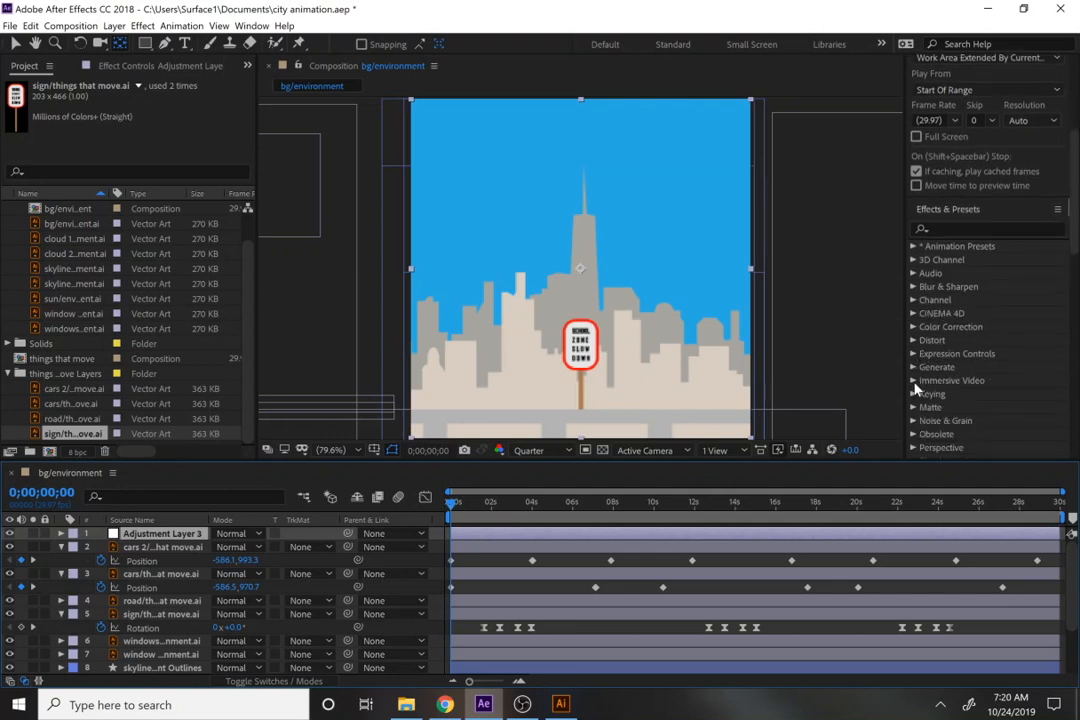
{"action": "scroll", "coordinate": [925, 317], "scroll_direction": "down", "scroll_amount": 5}
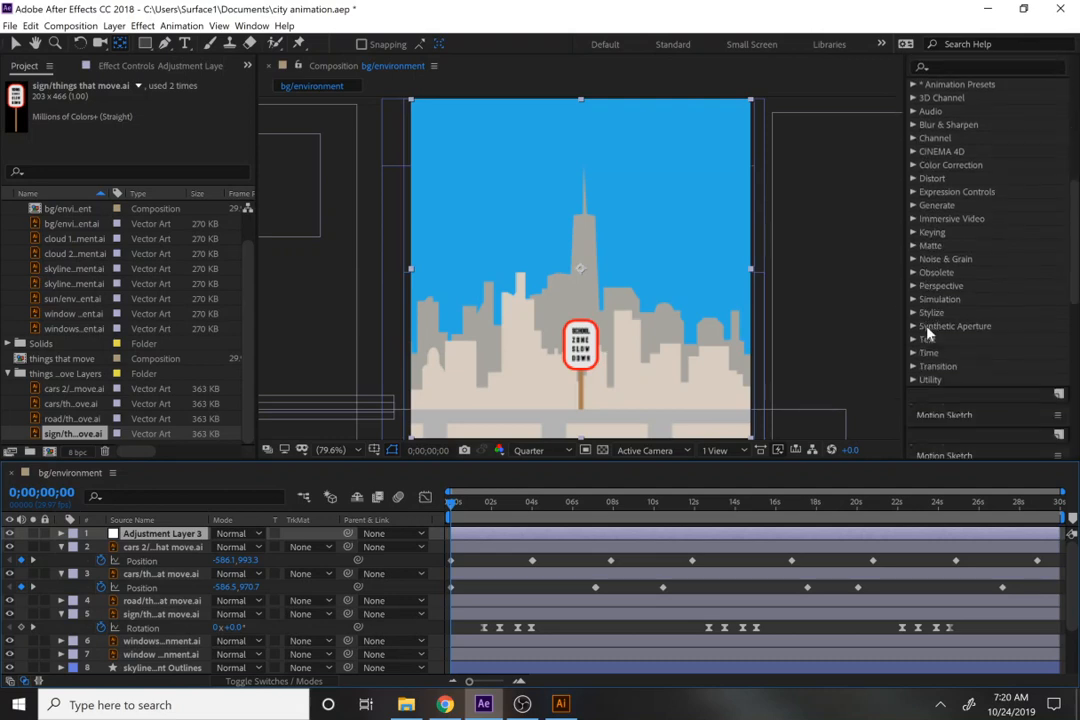
{"action": "left_click", "coordinate": [913, 300]}
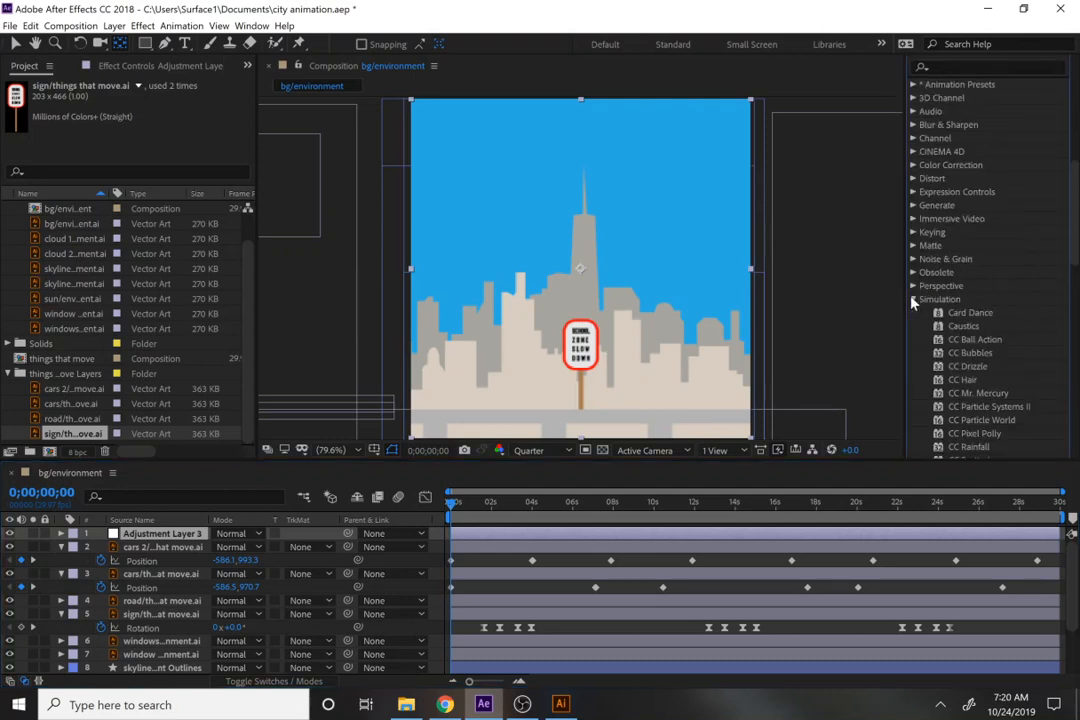
{"action": "scroll", "coordinate": [964, 345], "scroll_direction": "down", "scroll_amount": 4}
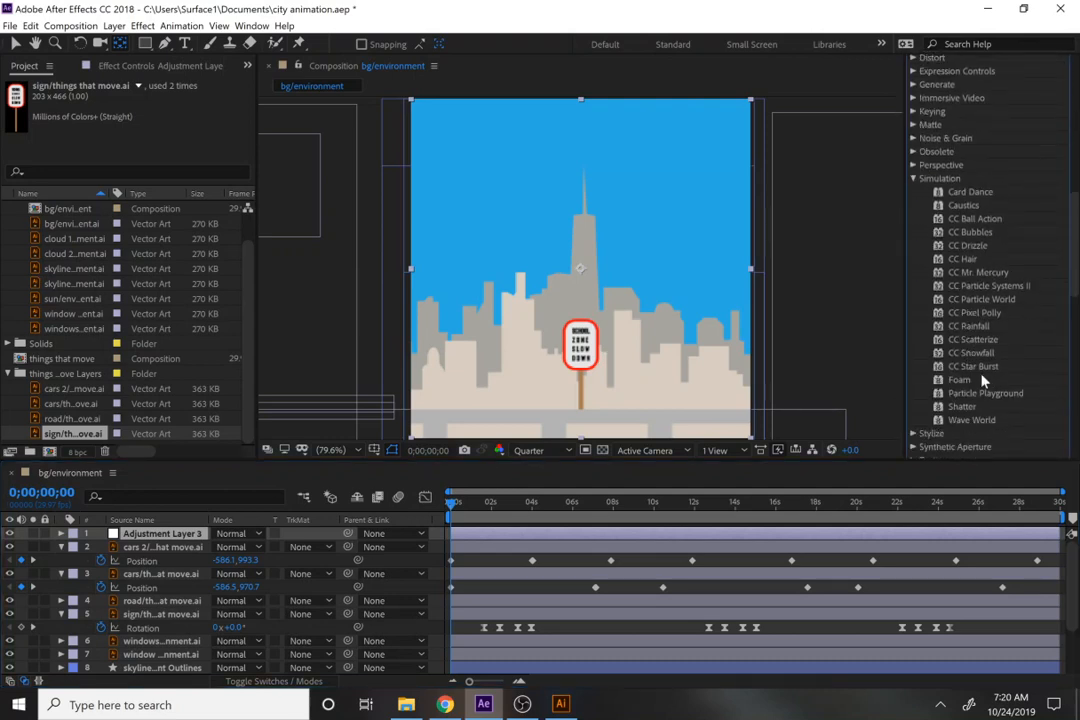
{"action": "left_click_drag", "start_coordinate": [975, 354], "coordinate": [173, 537]}
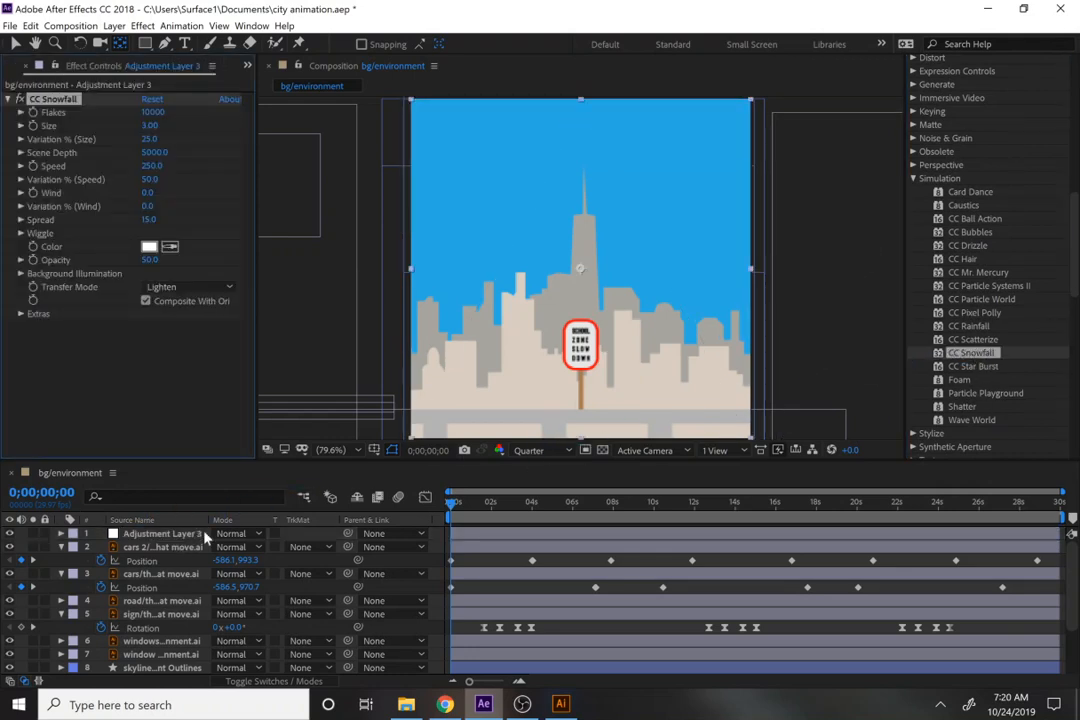
{"action": "key", "text": "space"}
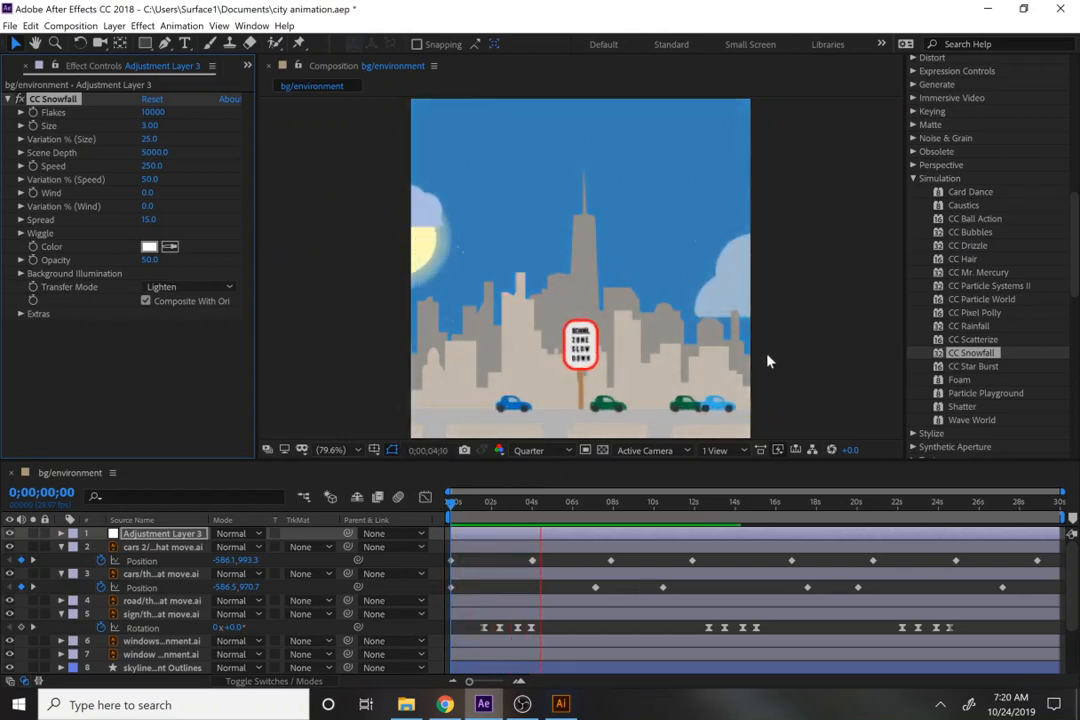
{"action": "key", "text": "space"}
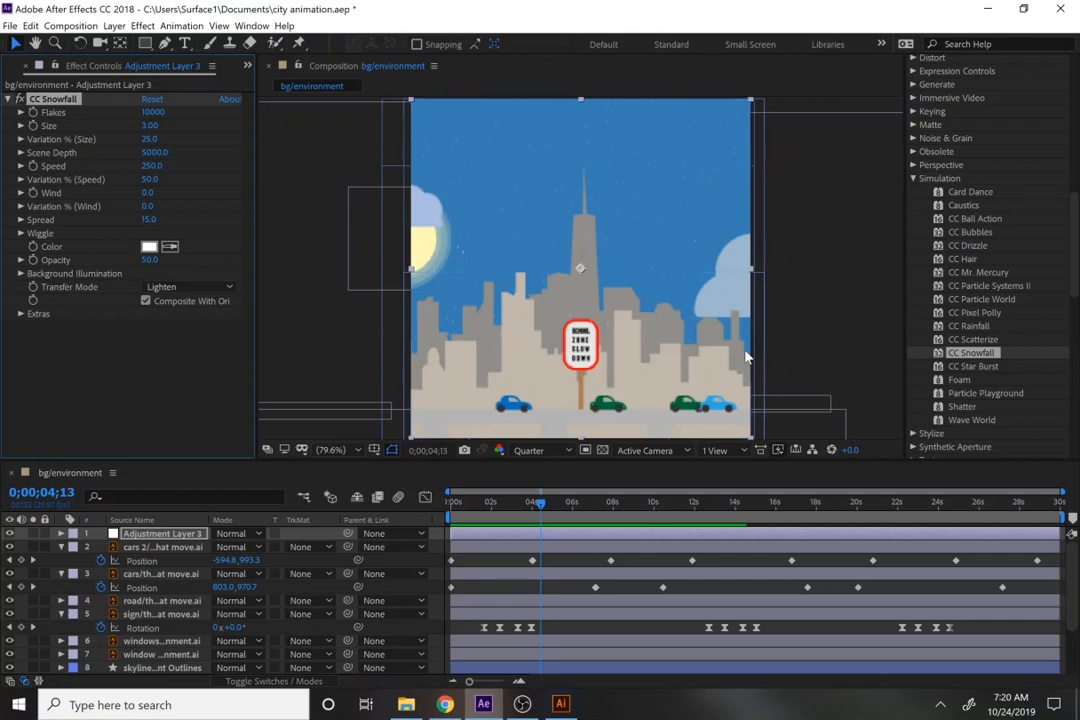
Remove the CC Snowfall effect from the adjustment layer and return to the start of the composition.
{"action": "key", "text": "Delete"}
{"action": "key", "text": "Home"}
{"action": "left_click", "coordinate": [988, 247]}
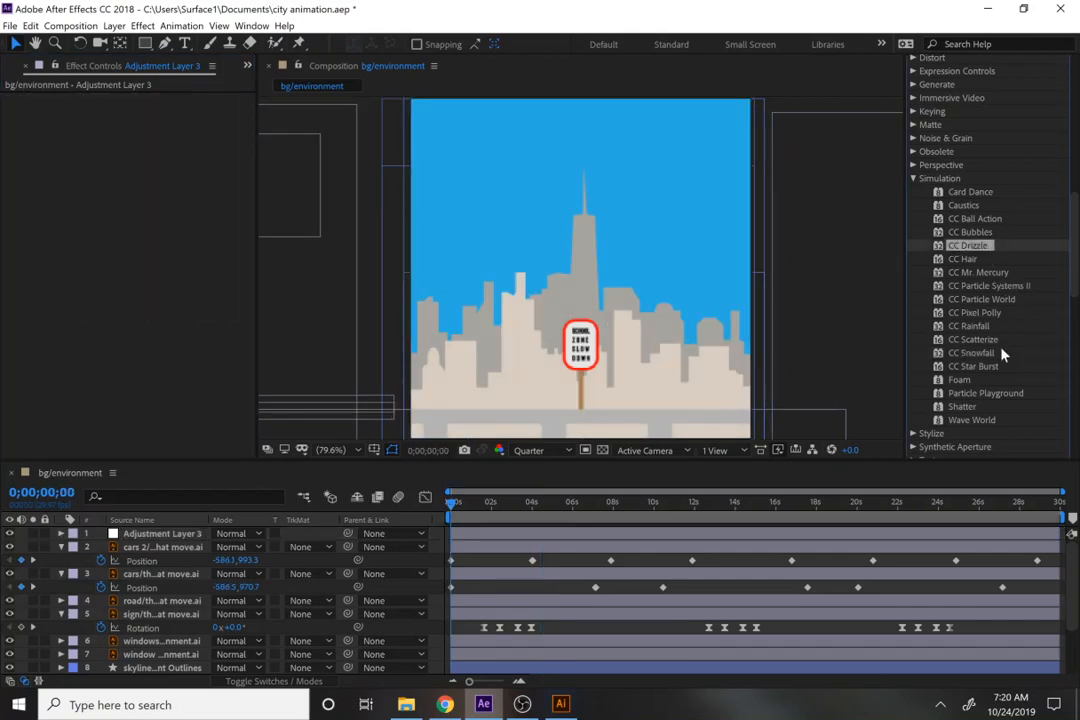
Try the CC Rainfall effect on the adjustment layer, preview the rain, and undo the effect.
{"action": "left_click_drag", "start_coordinate": [968, 326], "coordinate": [180, 538]}
{"action": "key", "text": "space"}
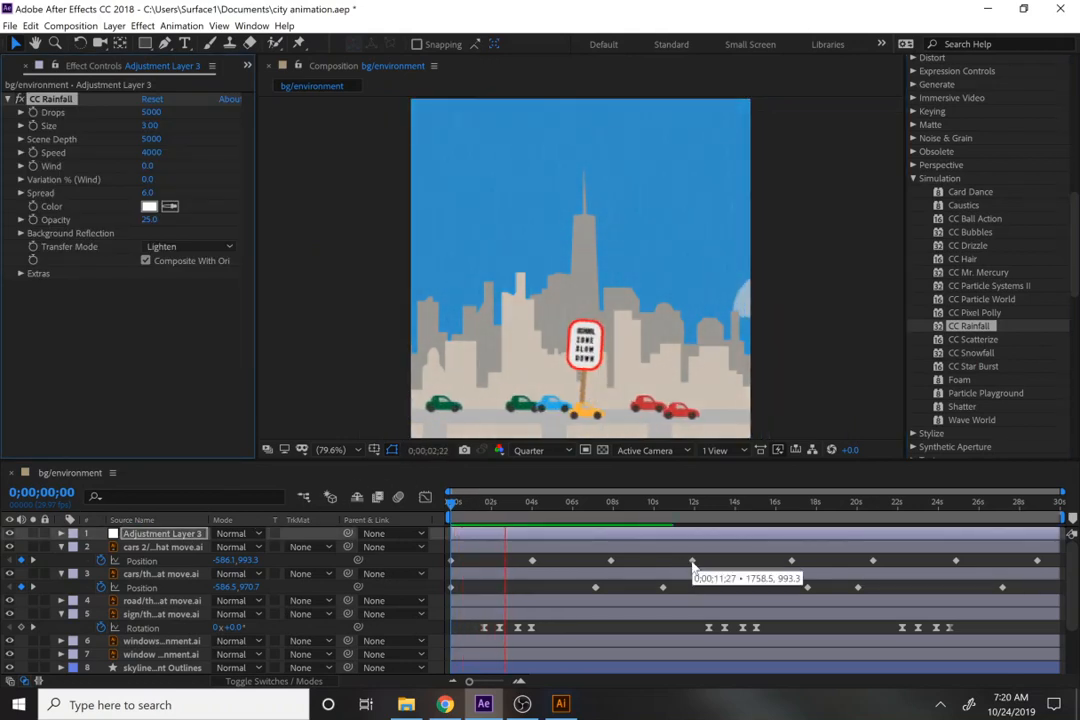
{"action": "key", "text": "space"}
{"action": "key", "text": "ctrl+z"}
Apply CC Rainfall to the adjustment layer and keyframe its Wind at 0 at 0;00;00;00 and 720 at 0;00;08;01.
{"action": "scroll", "coordinate": [1011, 382], "scroll_direction": "up", "scroll_amount": 5}
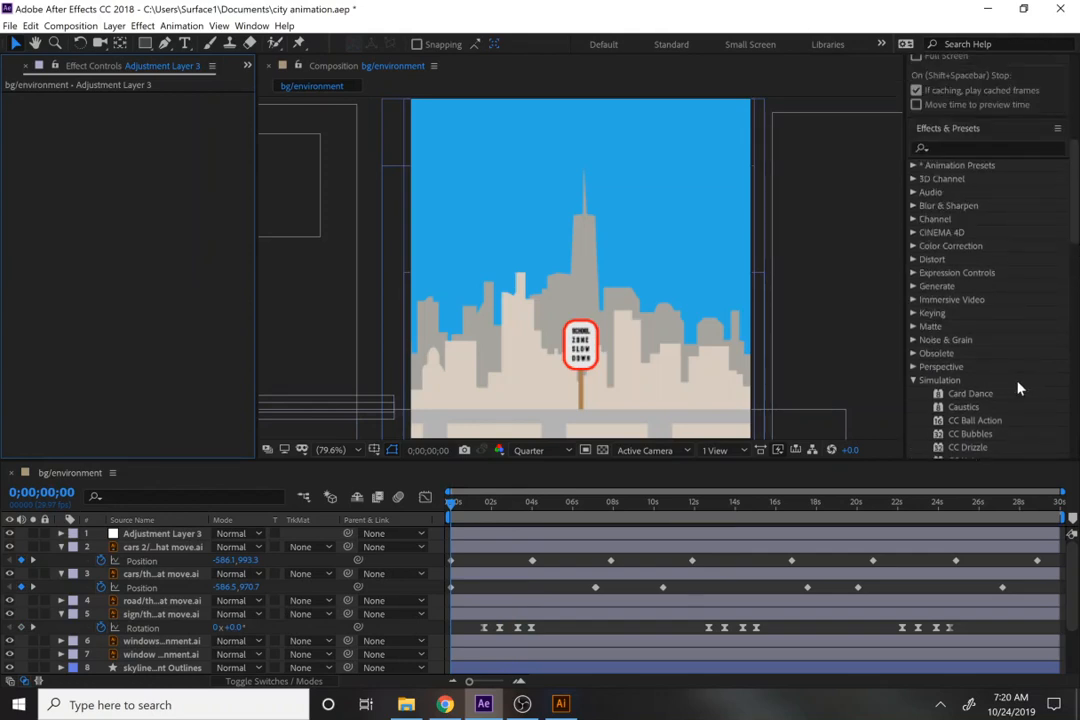
{"action": "scroll", "coordinate": [970, 402], "scroll_direction": "down", "scroll_amount": 5}
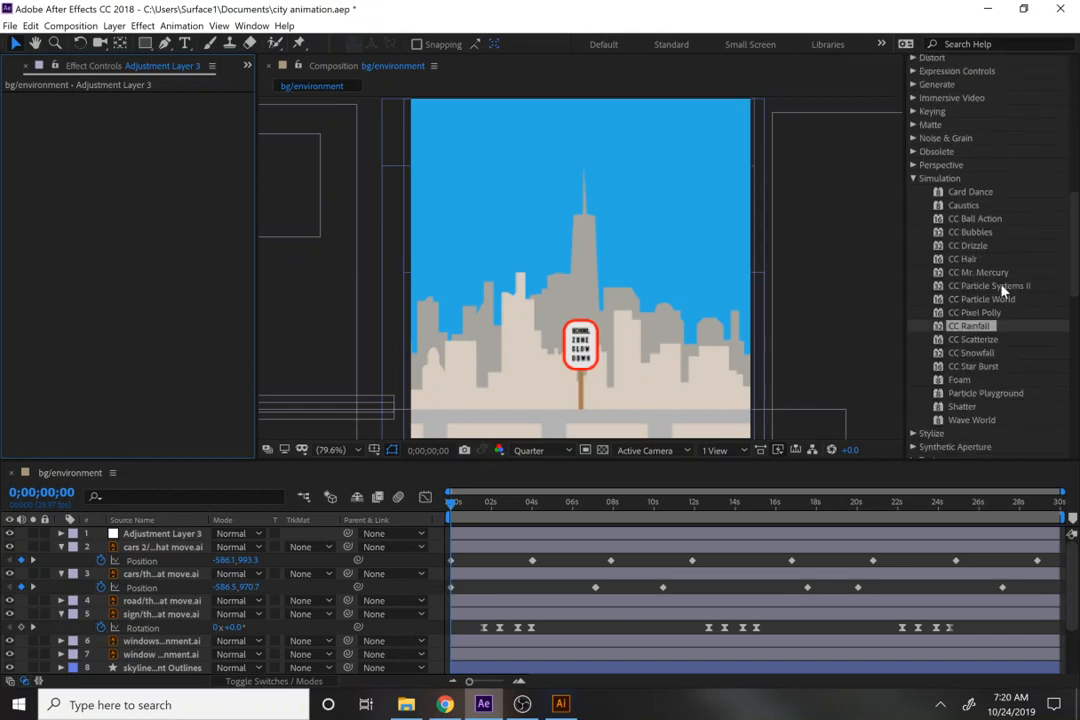
{"action": "left_click_drag", "start_coordinate": [968, 330], "coordinate": [120, 533]}
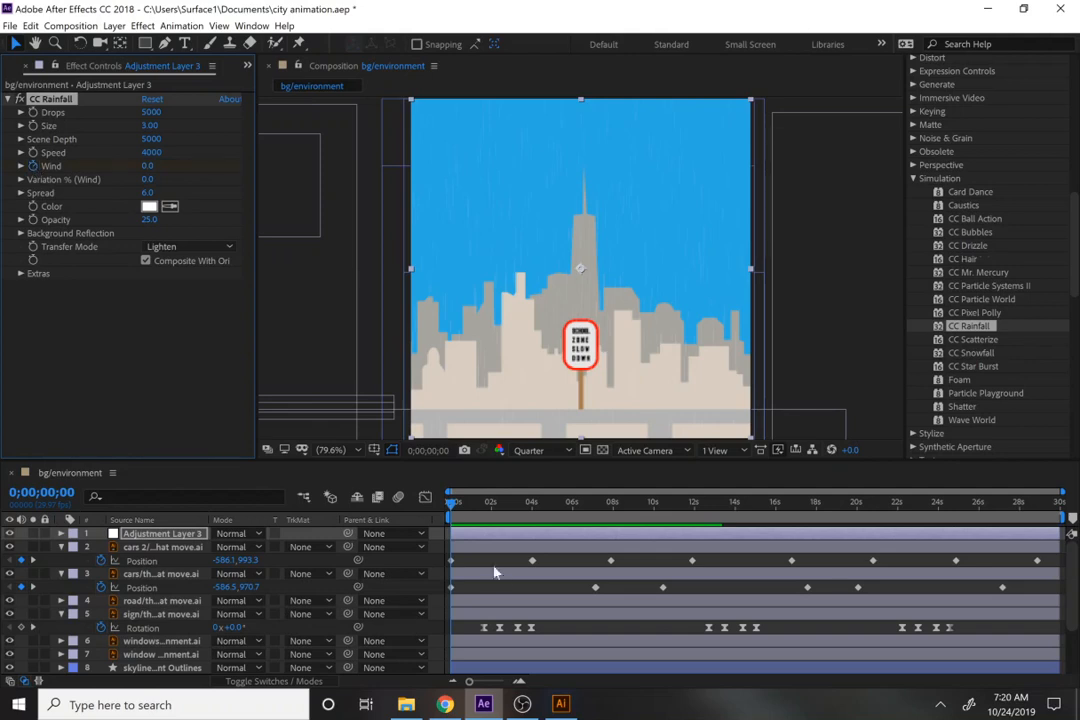
{"action": "left_click_drag", "start_coordinate": [505, 517], "coordinate": [613, 513]}
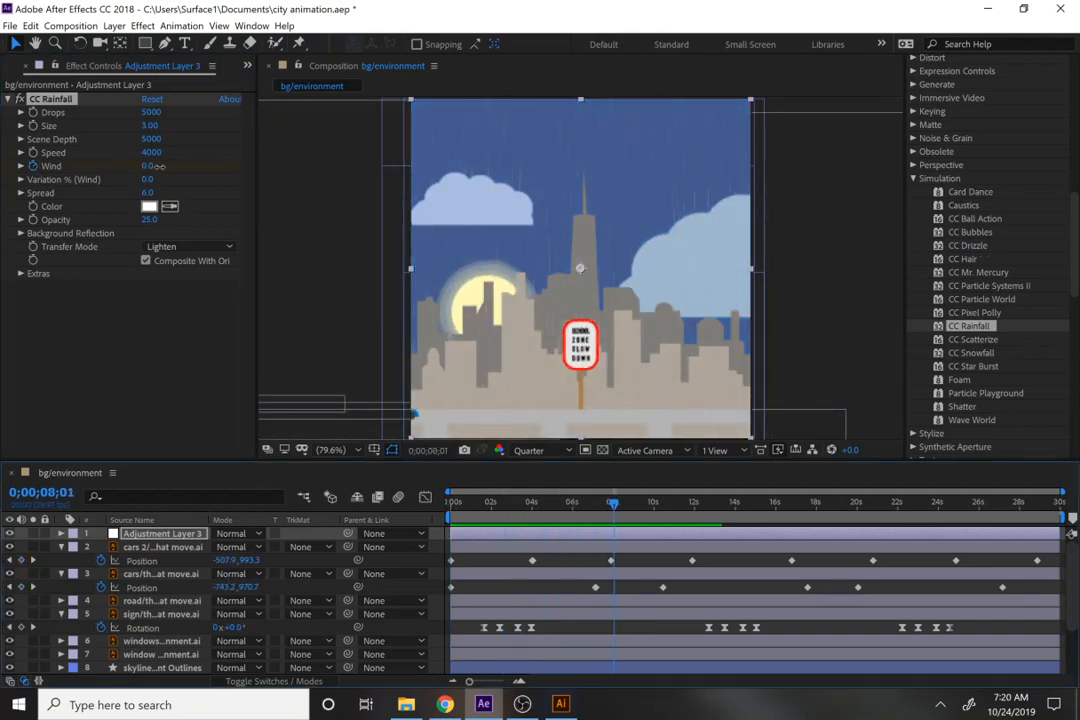
{"action": "left_click_drag", "start_coordinate": [147, 166], "coordinate": [190, 169]}
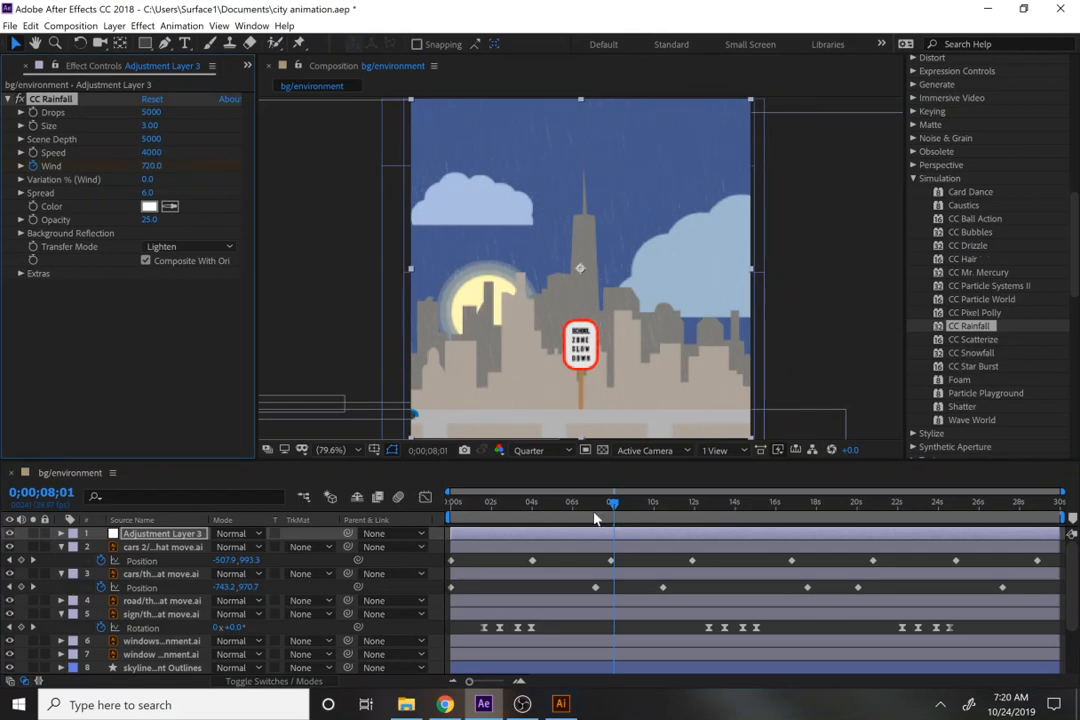
Add a CC Rainfall Wind keyframe of 0 at 0;00;26;14 and preview the animation from the start.
{"action": "left_click_drag", "start_coordinate": [641, 512], "coordinate": [769, 510]}
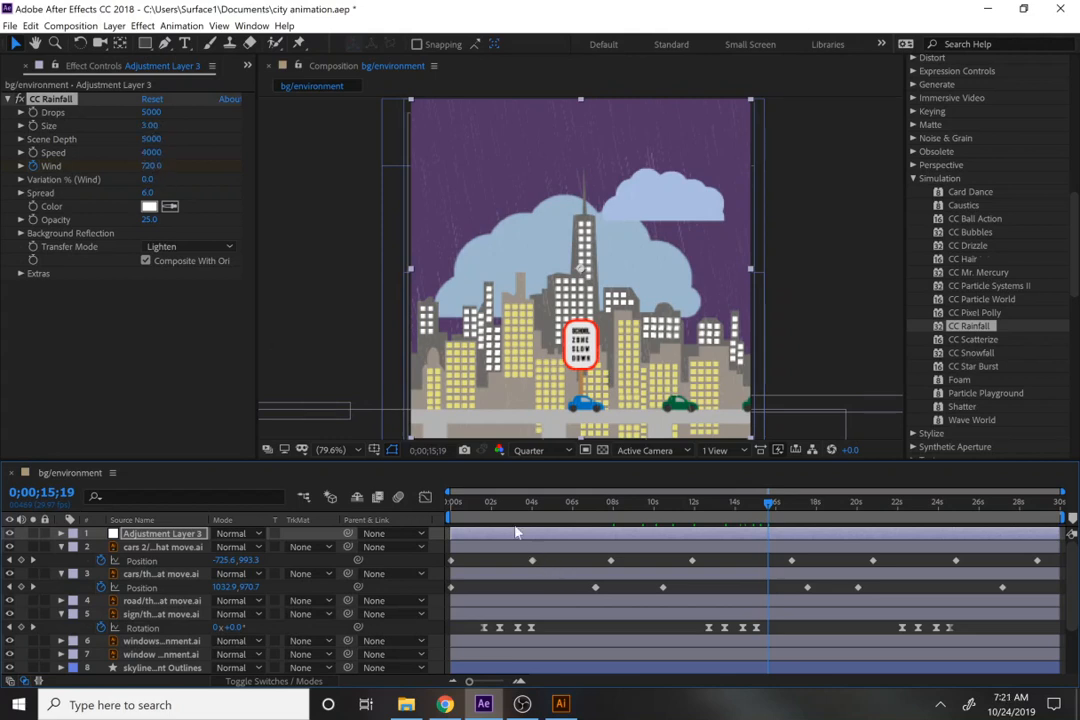
{"action": "key", "text": "Home"}
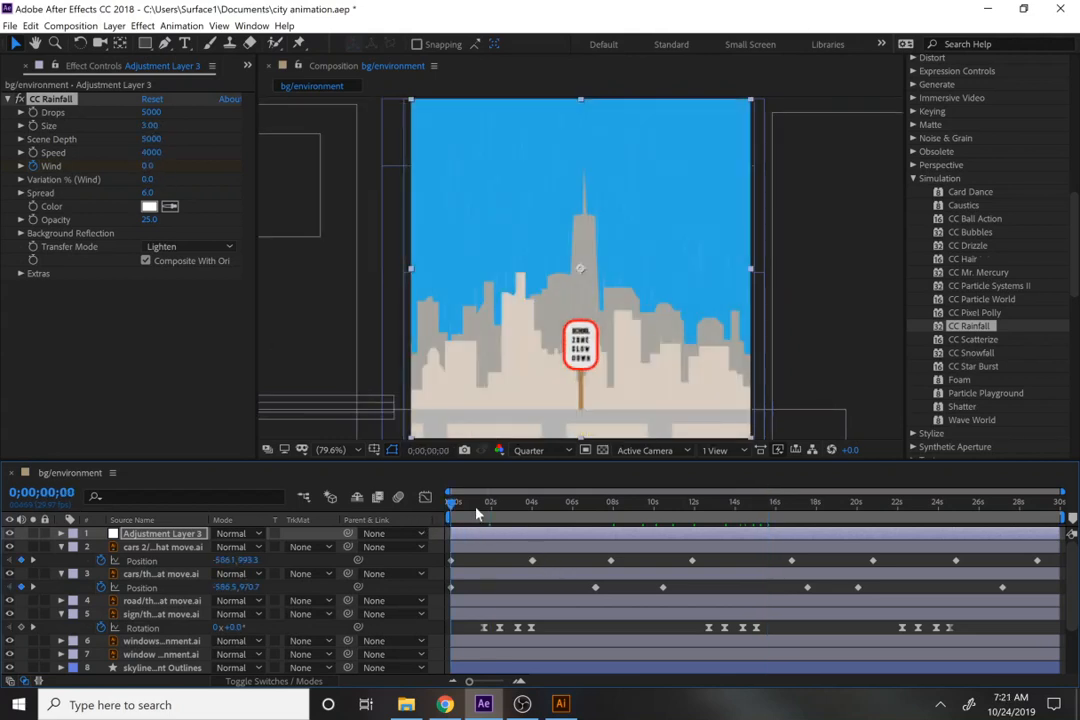
{"action": "left_click_drag", "start_coordinate": [478, 513], "coordinate": [988, 518]}
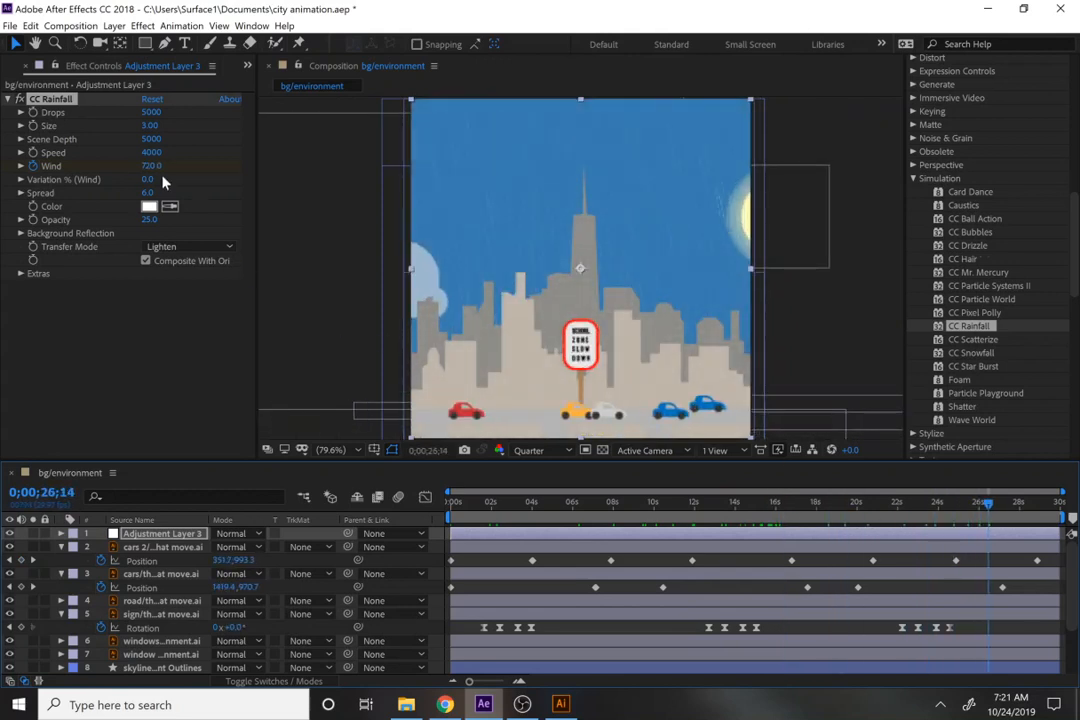
{"action": "left_click_drag", "start_coordinate": [151, 168], "coordinate": [137, 168]}
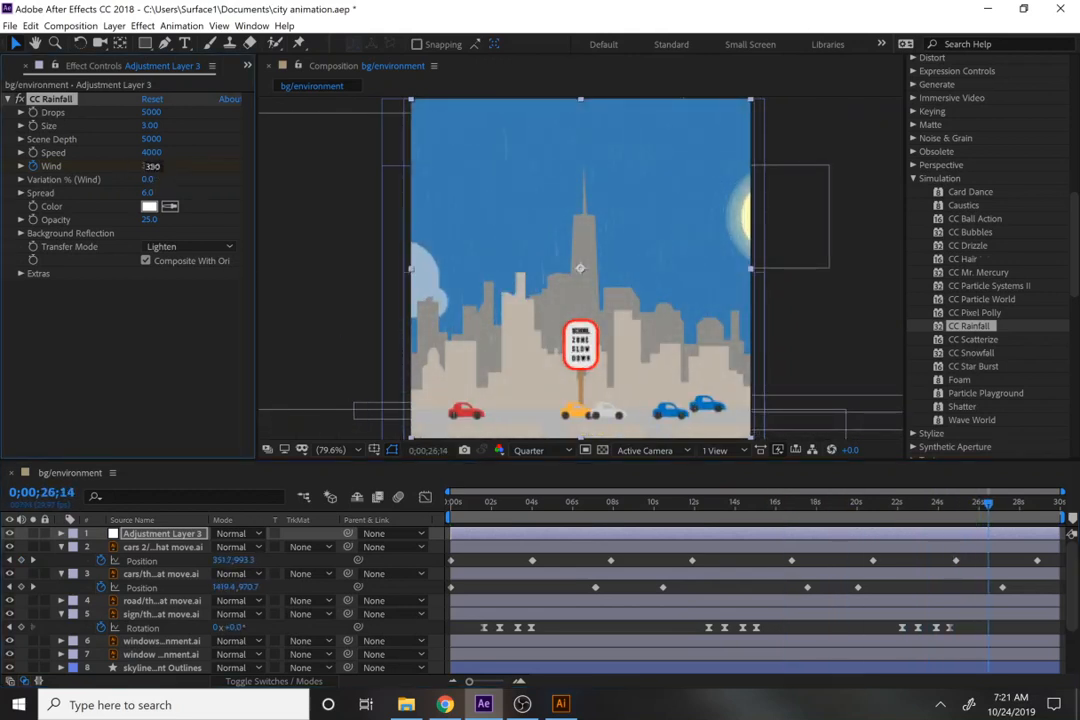
{"action": "left_click", "coordinate": [151, 166]}
{"action": "type", "text": "0"}
{"action": "key", "text": "Return"}
{"action": "left_click_drag", "start_coordinate": [475, 503], "coordinate": [446, 500]}
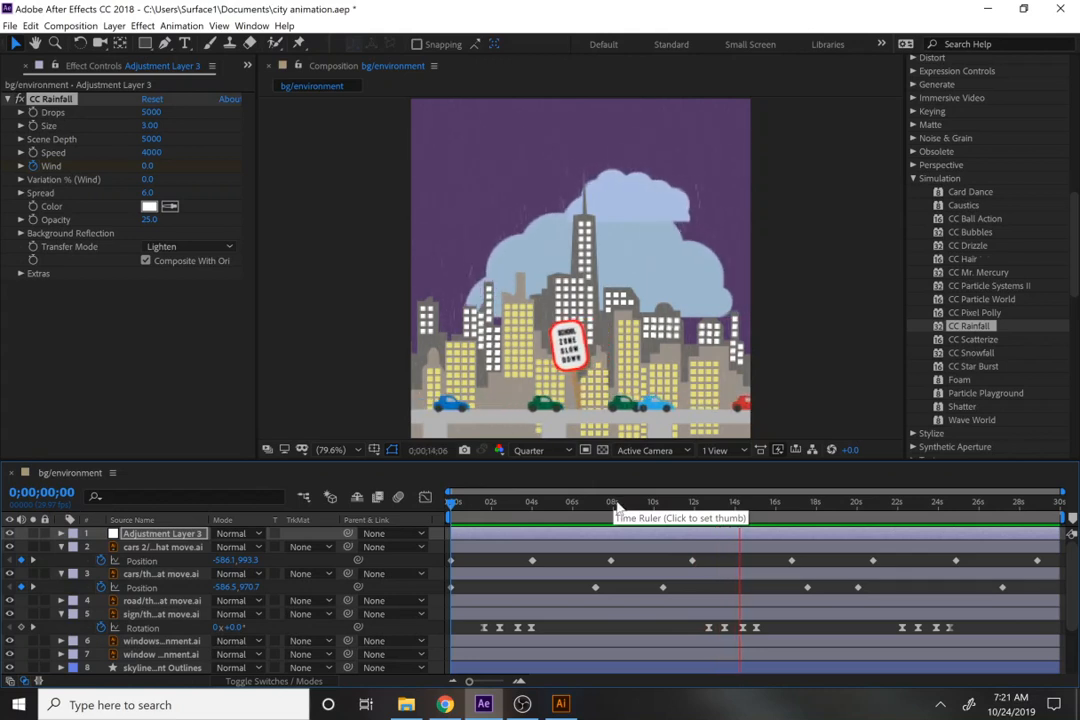
{"action": "key", "text": "space"}
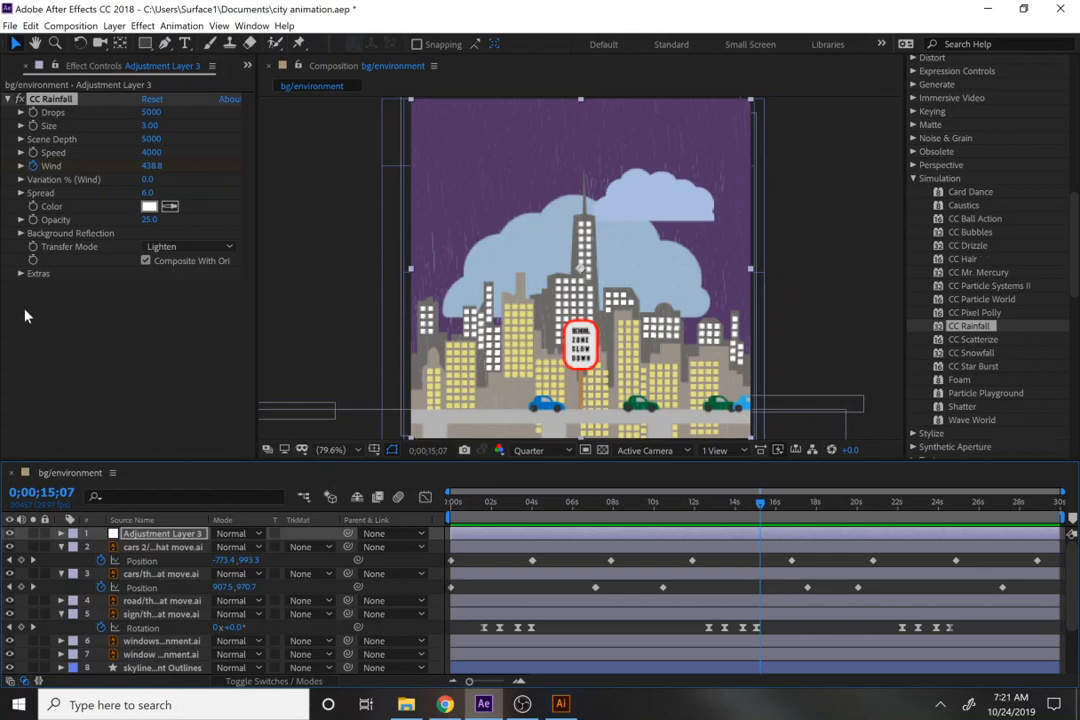
Save the city animation project.
{"action": "left_click", "coordinate": [10, 26]}
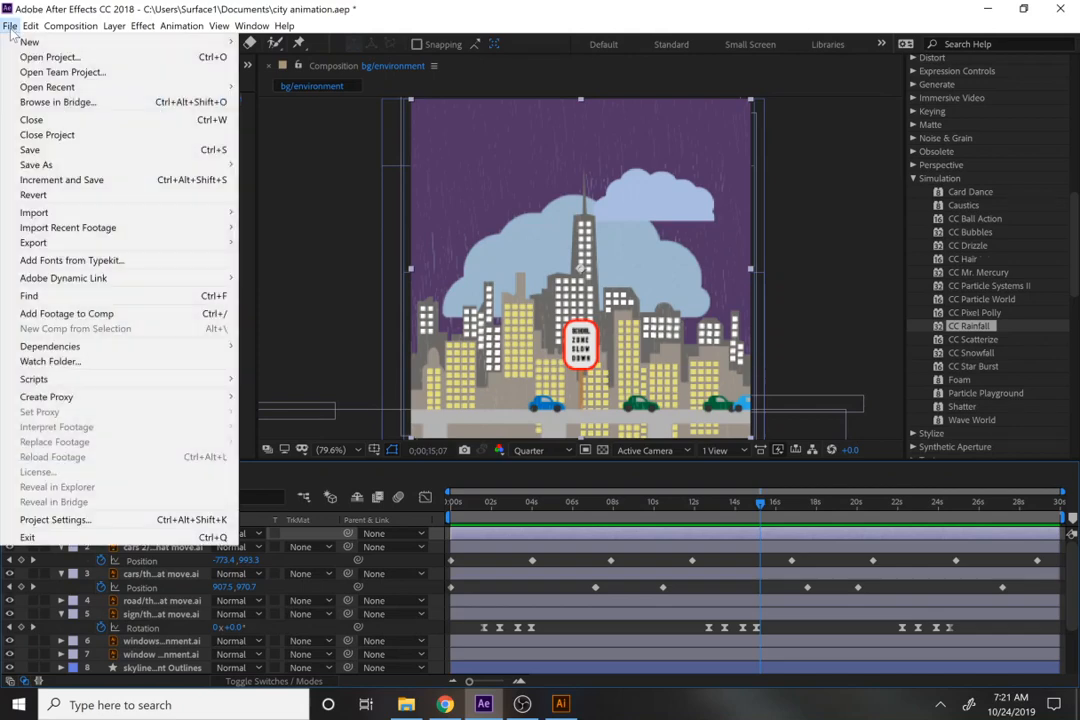
{"action": "left_click", "coordinate": [984, 262]}
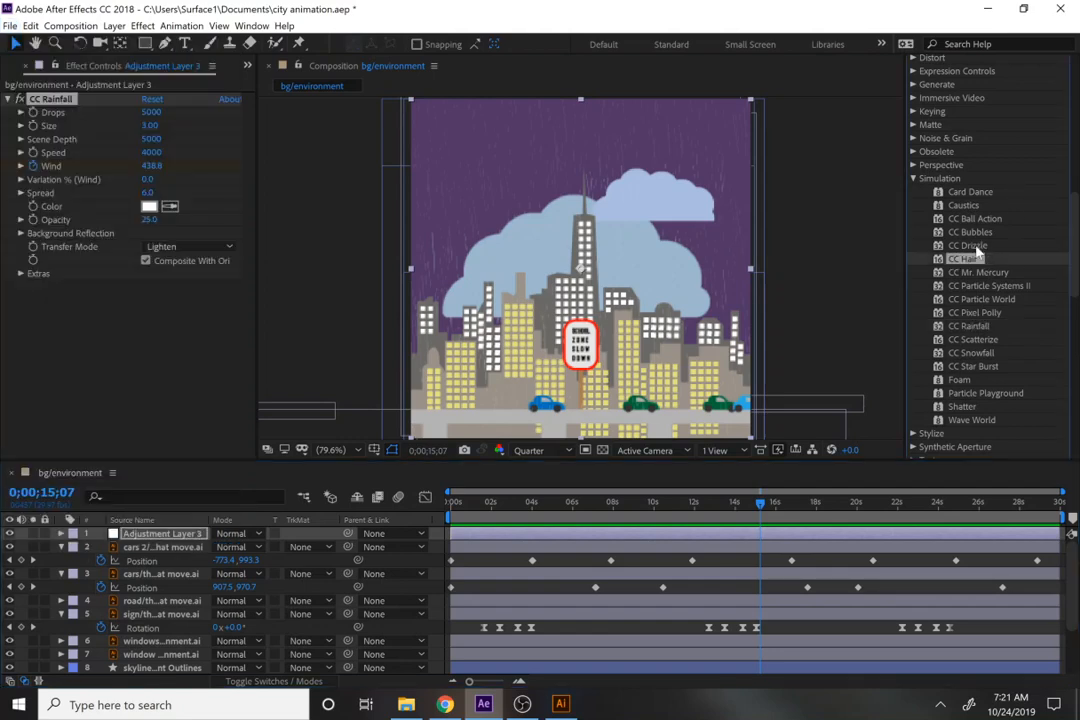
{"action": "left_click", "coordinate": [10, 26]}
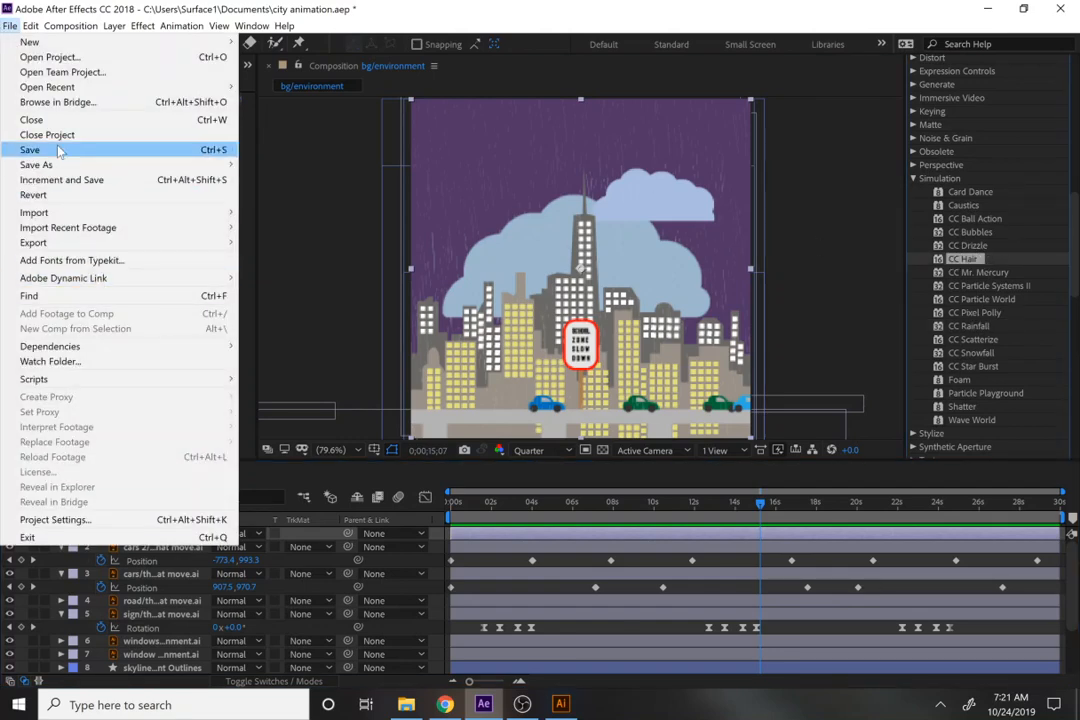